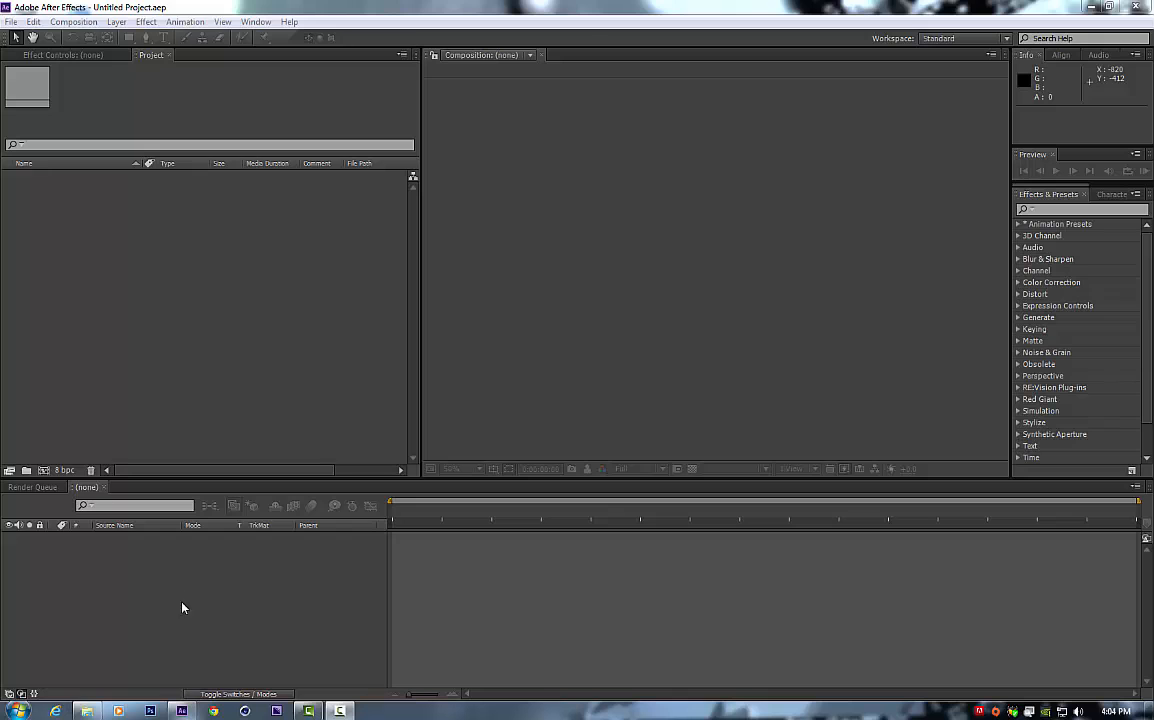
Step: Import the QT-ANIMATION folder from the Atom Loop Pack folder in Windows Explorer into the After Effects project
click(90, 709)
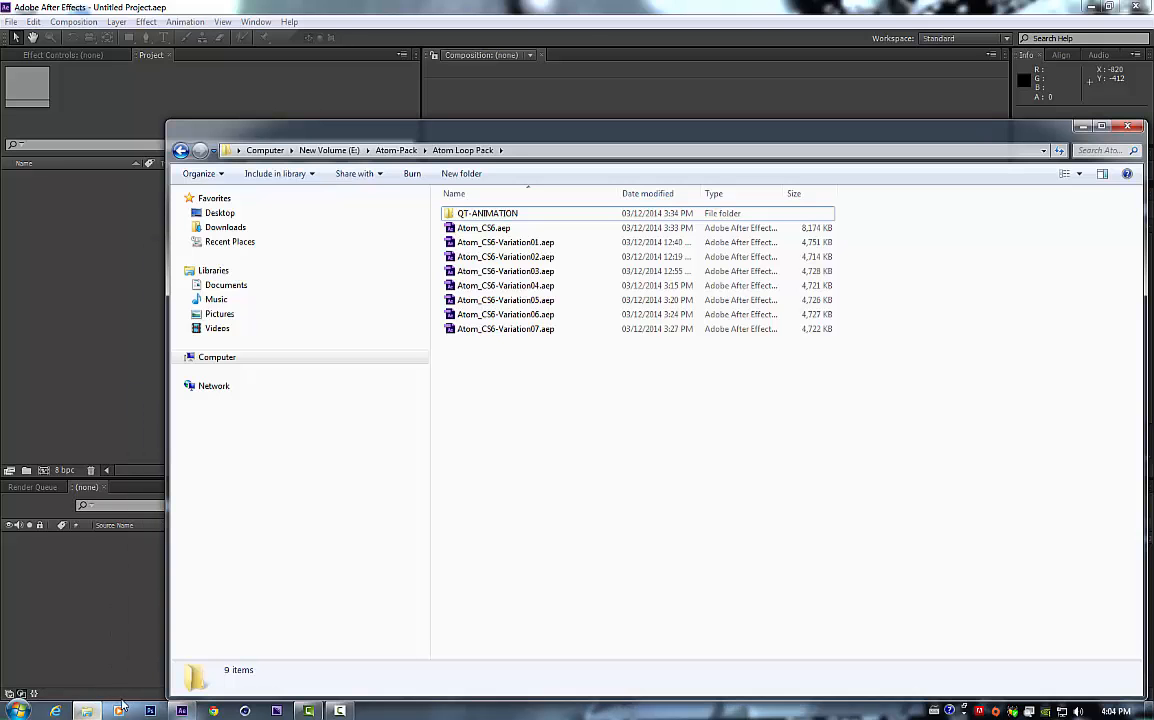
drag(352, 138, 472, 127)
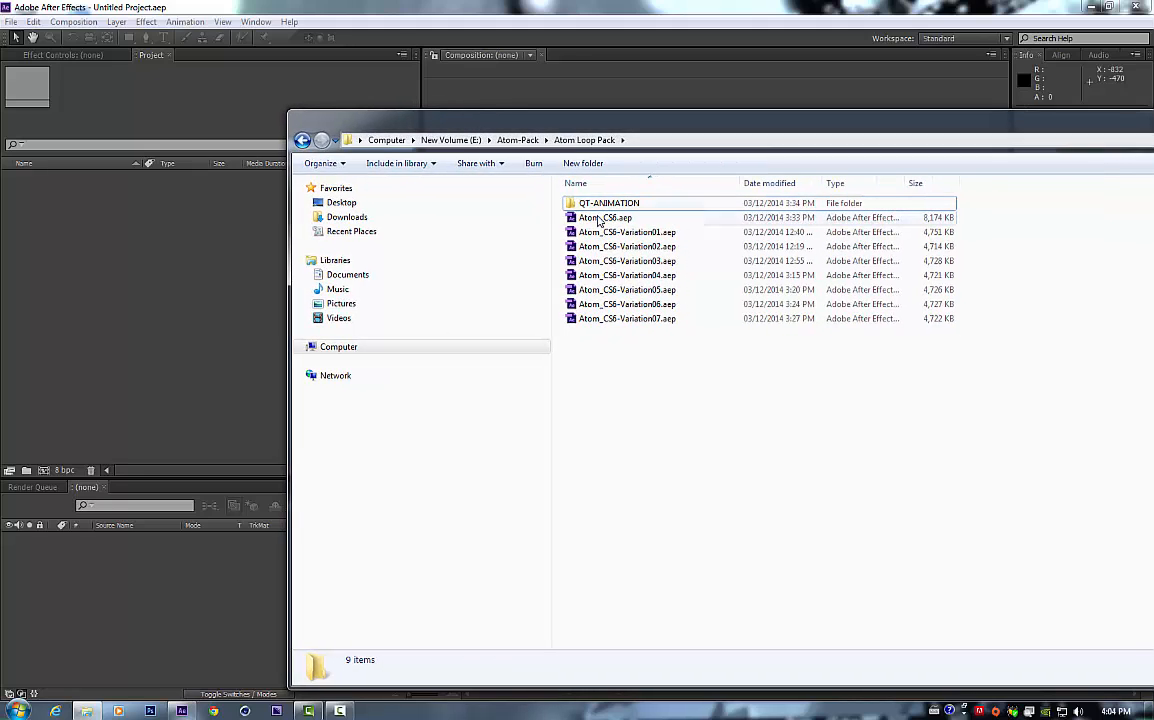
drag(654, 118, 586, 132)
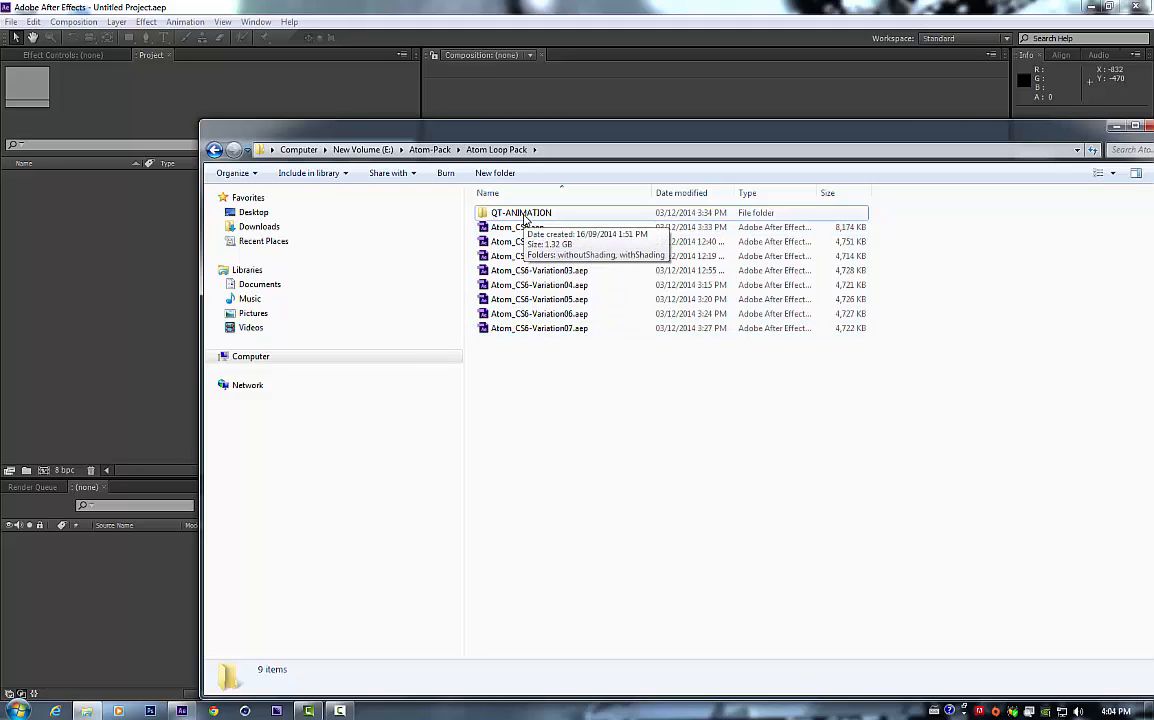
drag(479, 132, 688, 296)
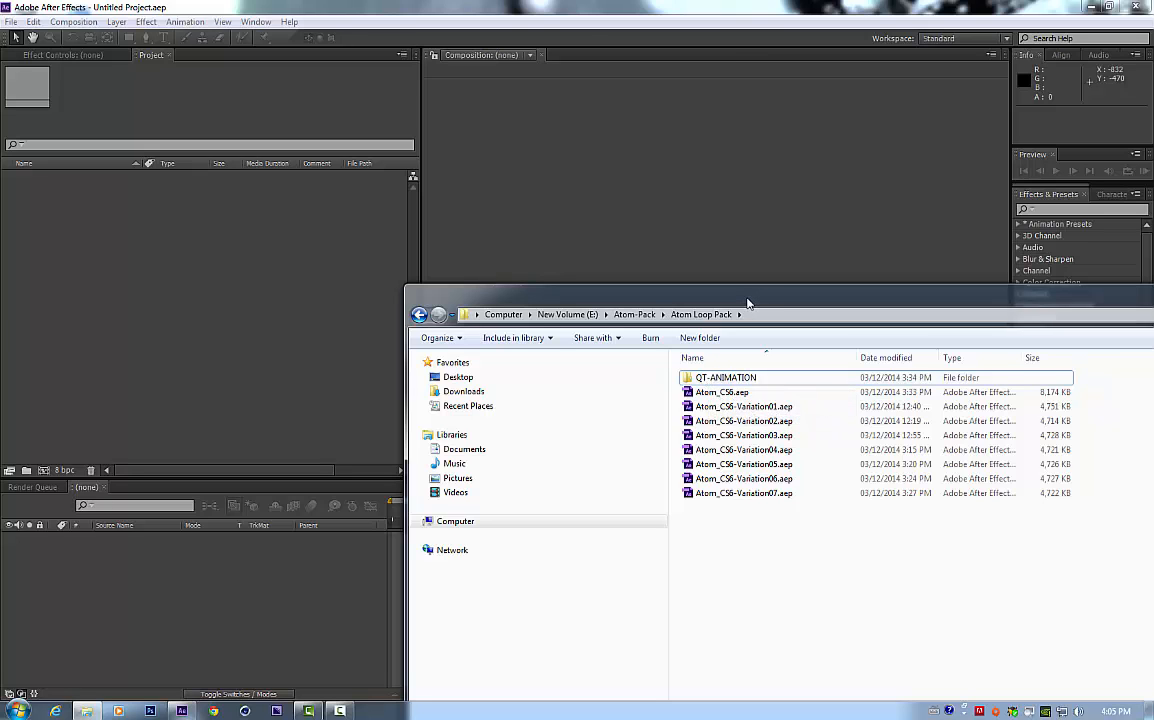
mouse_move(747, 303)
mouse_down()
mouse_move(734, 331)
mouse_move(760, 353)
mouse_move(778, 340)
mouse_move(760, 305)
mouse_up()
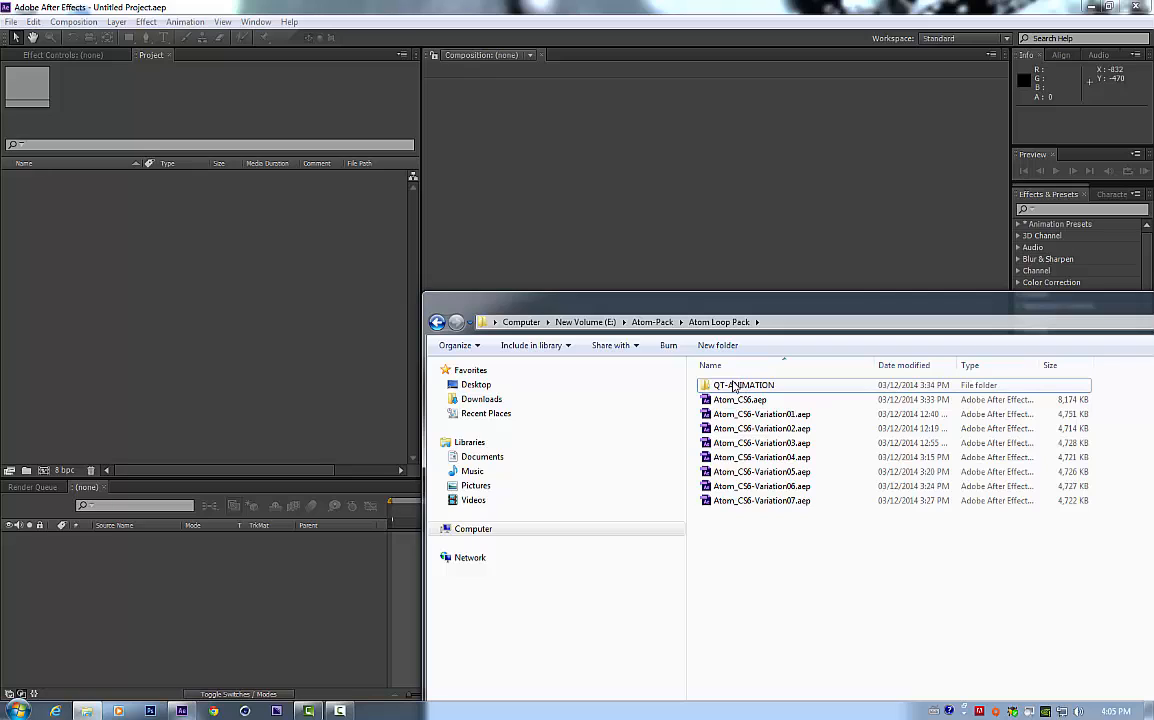
mouse_move(733, 391)
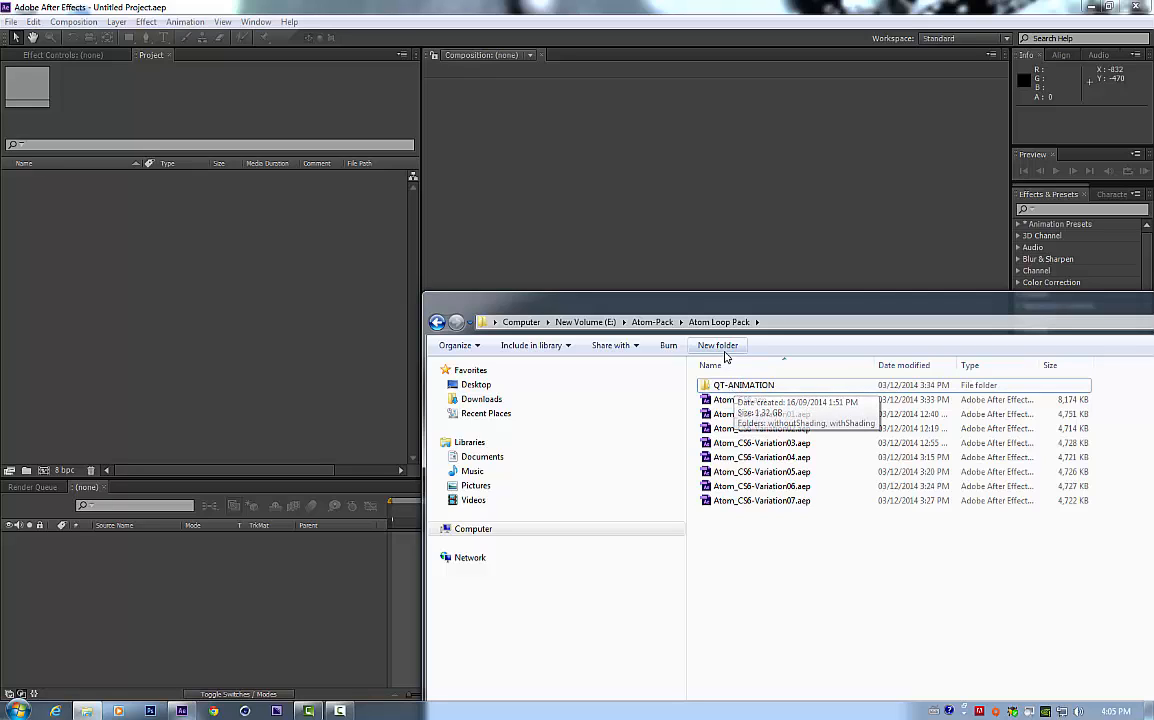
drag(731, 308, 745, 283)
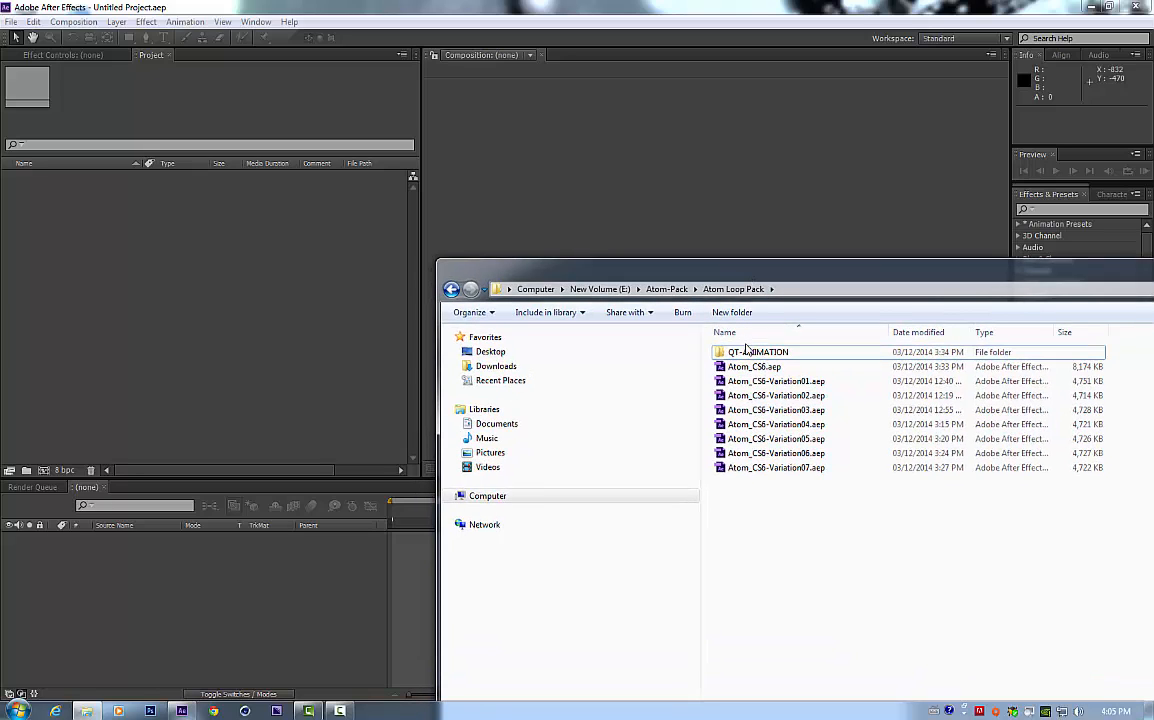
drag(747, 355, 125, 291)
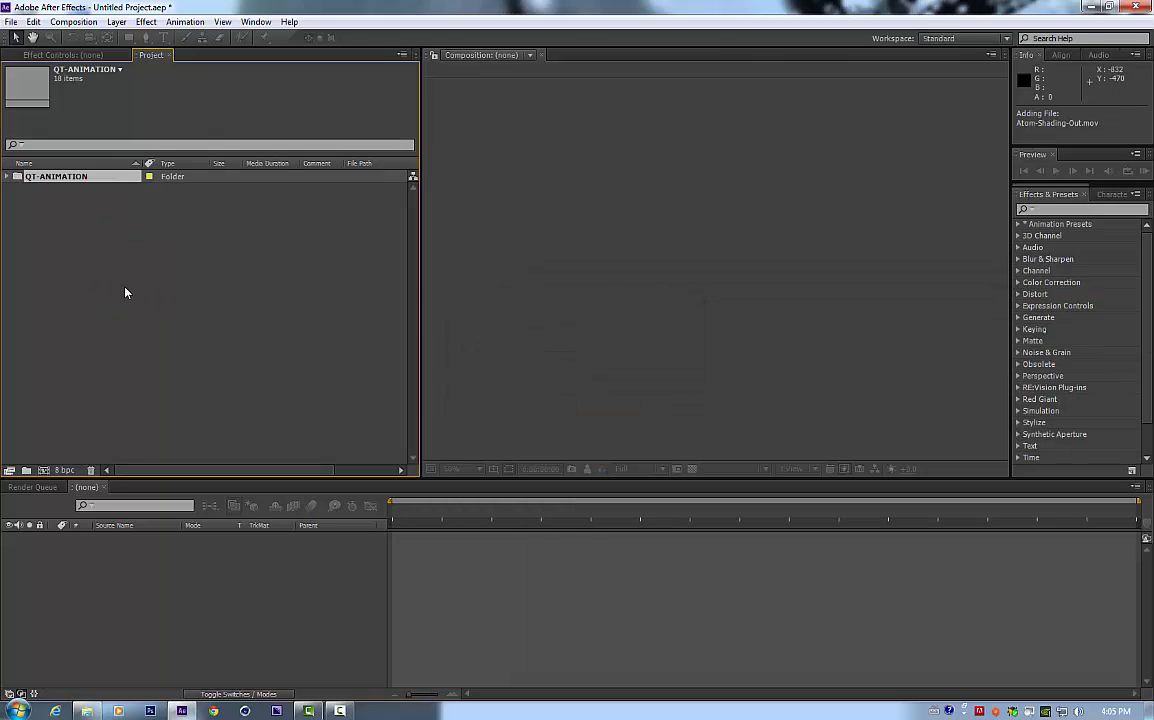
Step: Expand the QT-ANIMATION folder with its withoutShading and withShading subfolders to list all clips, and slightly widen the project area
click(7, 176)
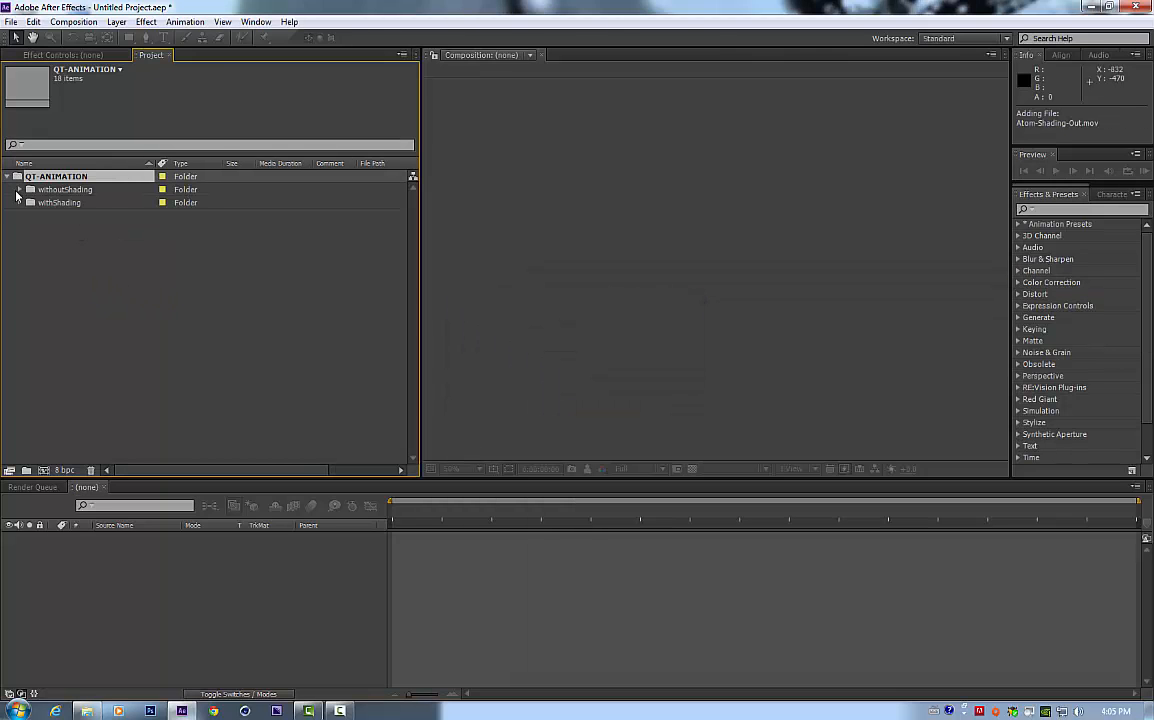
click(20, 189)
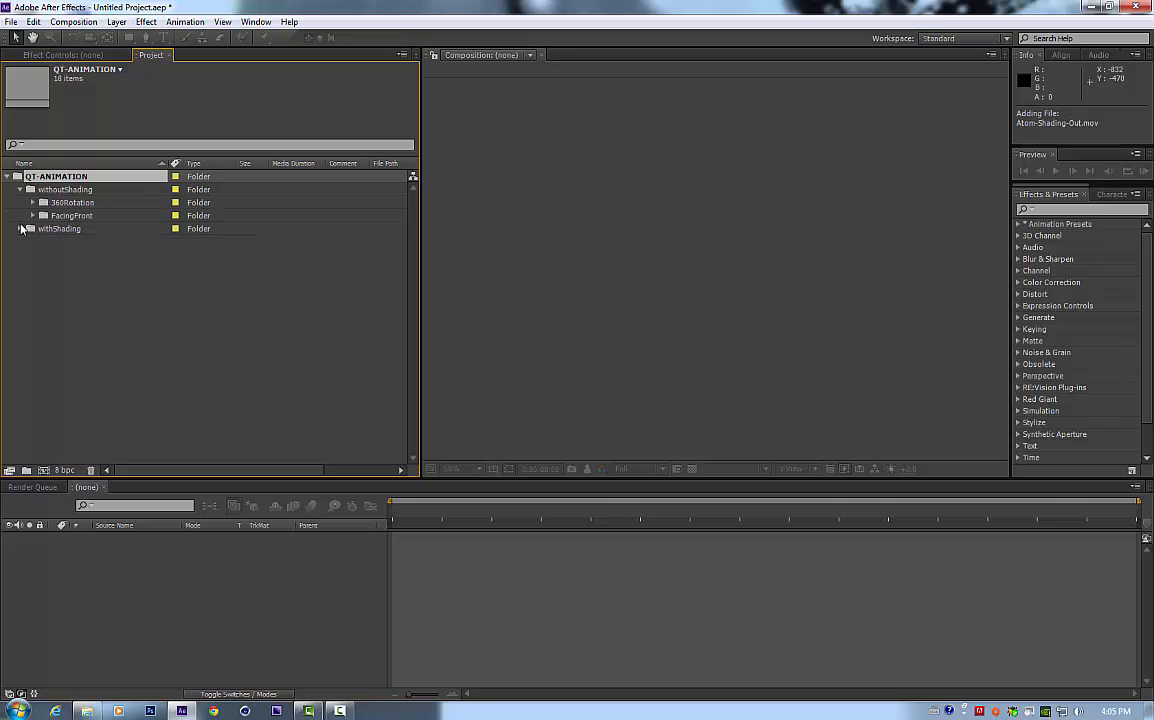
click(20, 228)
click(33, 202)
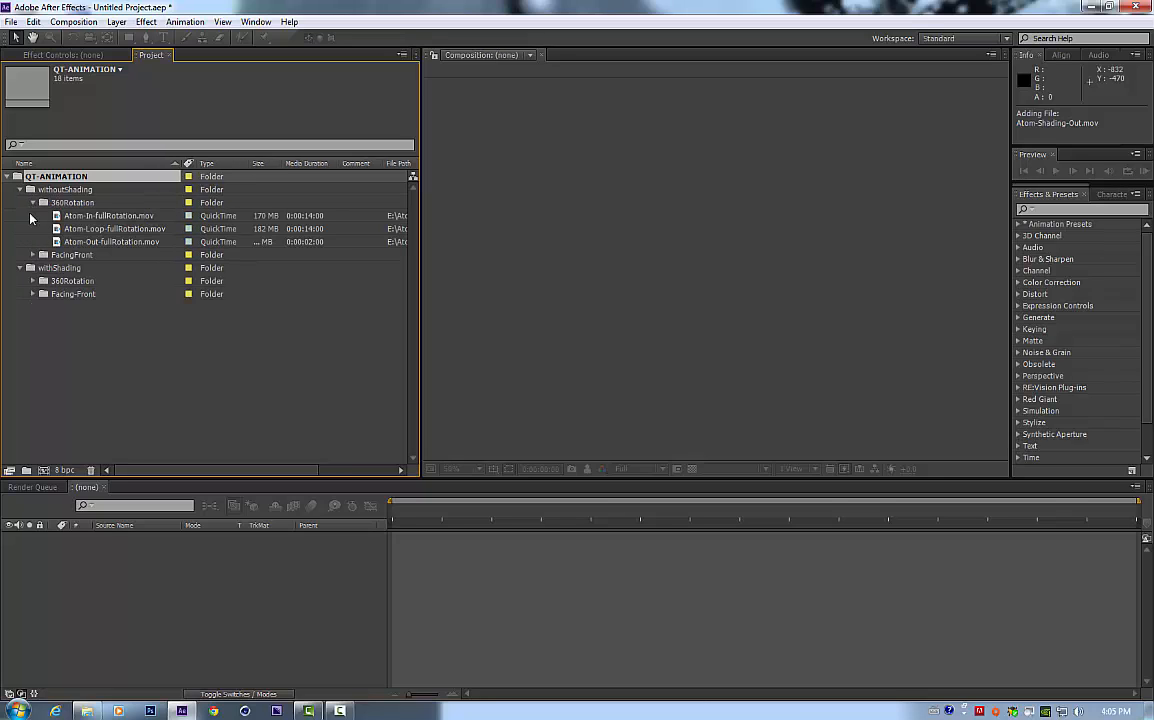
click(33, 255)
click(33, 320)
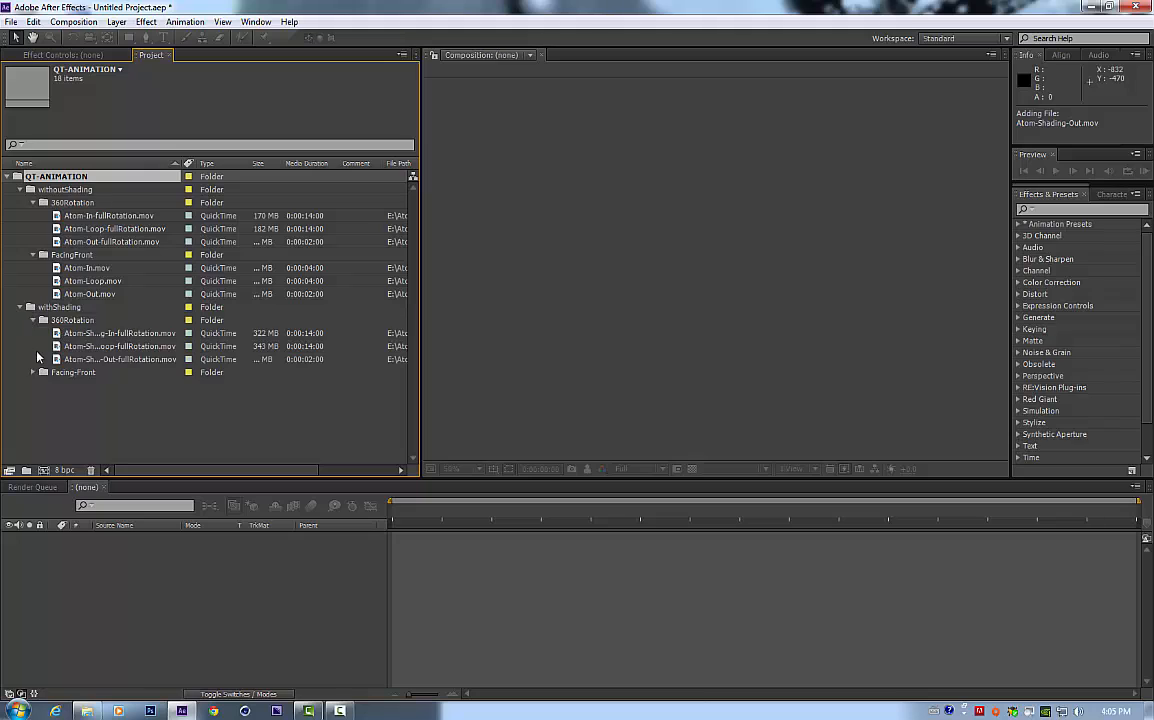
click(33, 378)
click(33, 373)
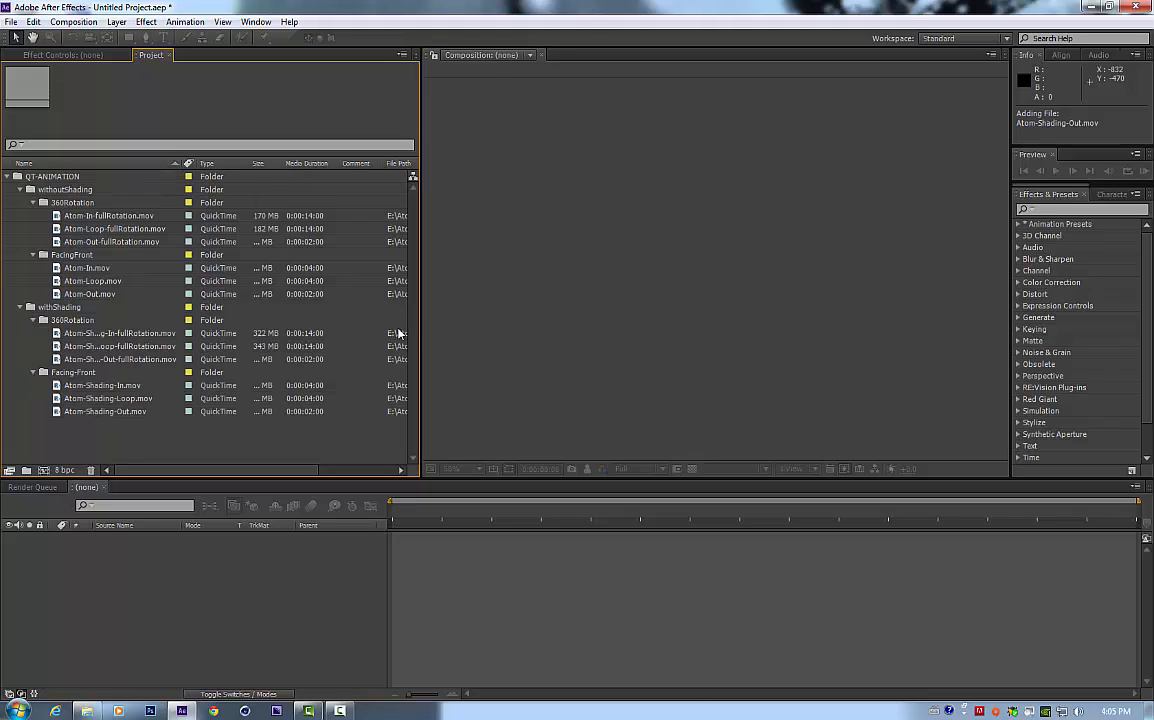
drag(422, 315, 432, 313)
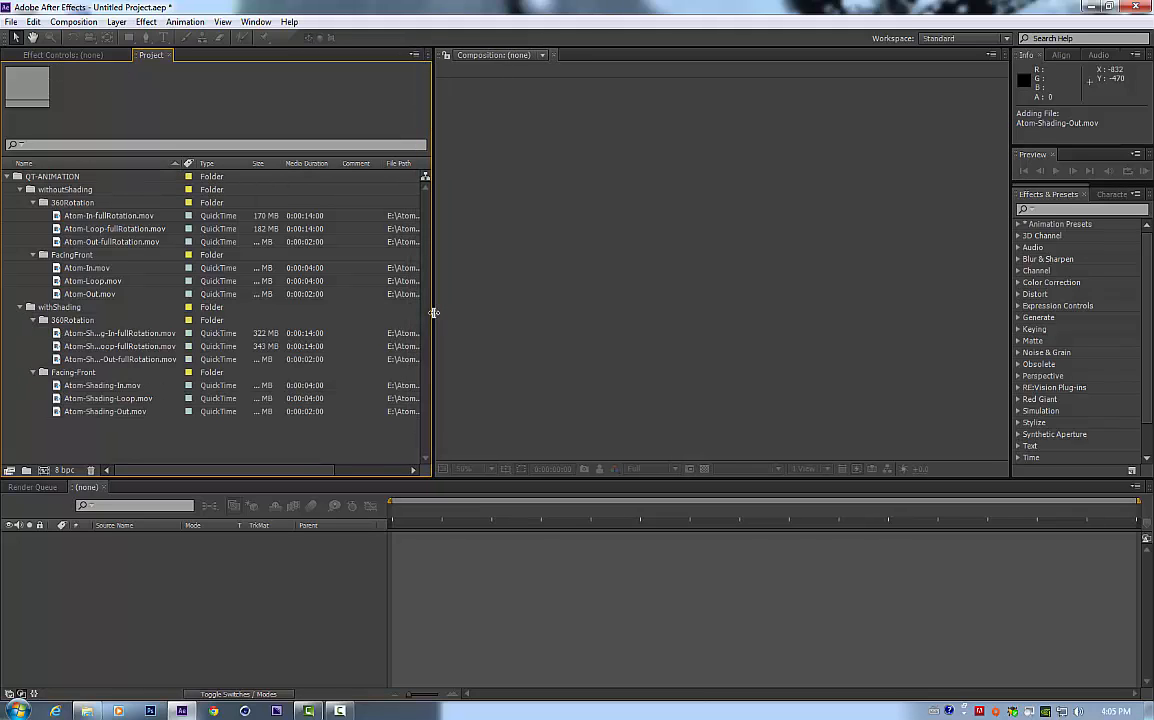
Step: Open Atom-Loop-fullRotation.mov from the withoutShading folder and scrub through its footage to about 5 seconds
click(56, 188)
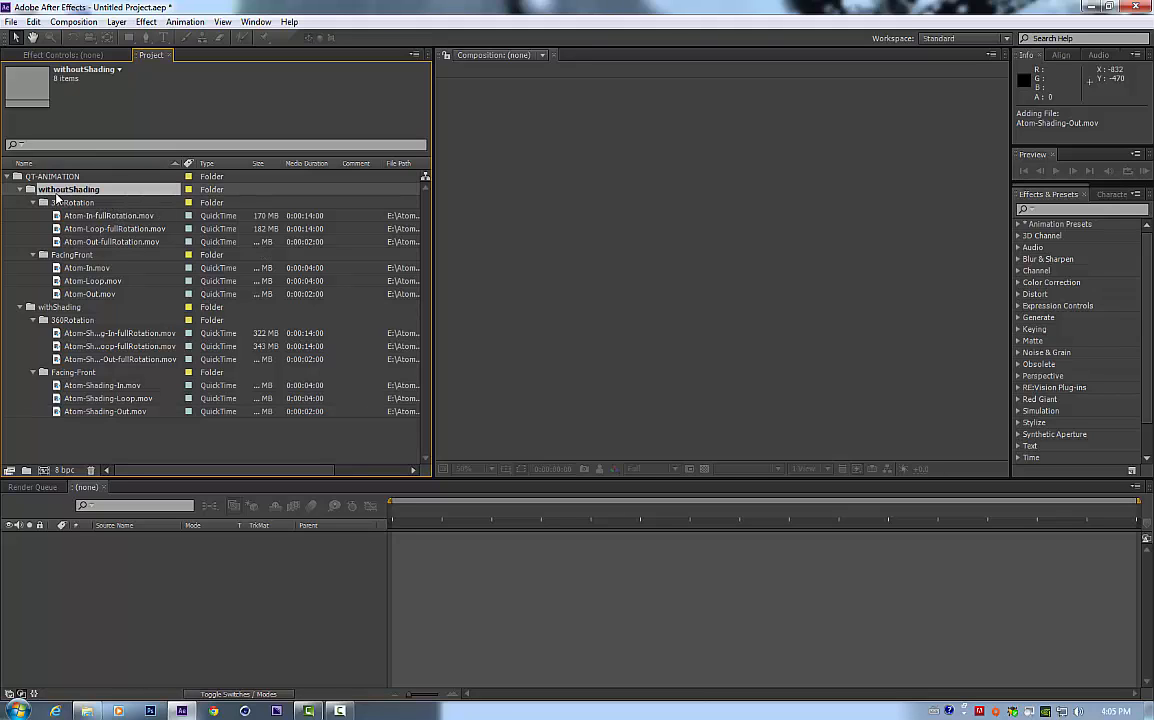
click(71, 218)
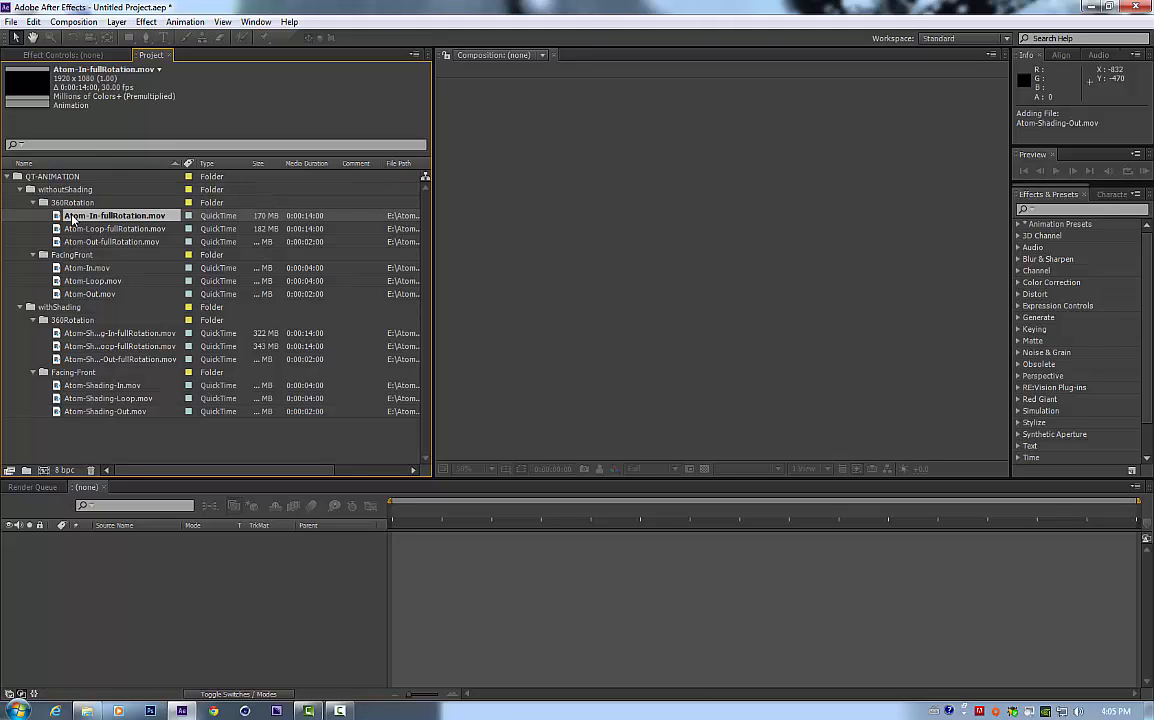
double_click(82, 229)
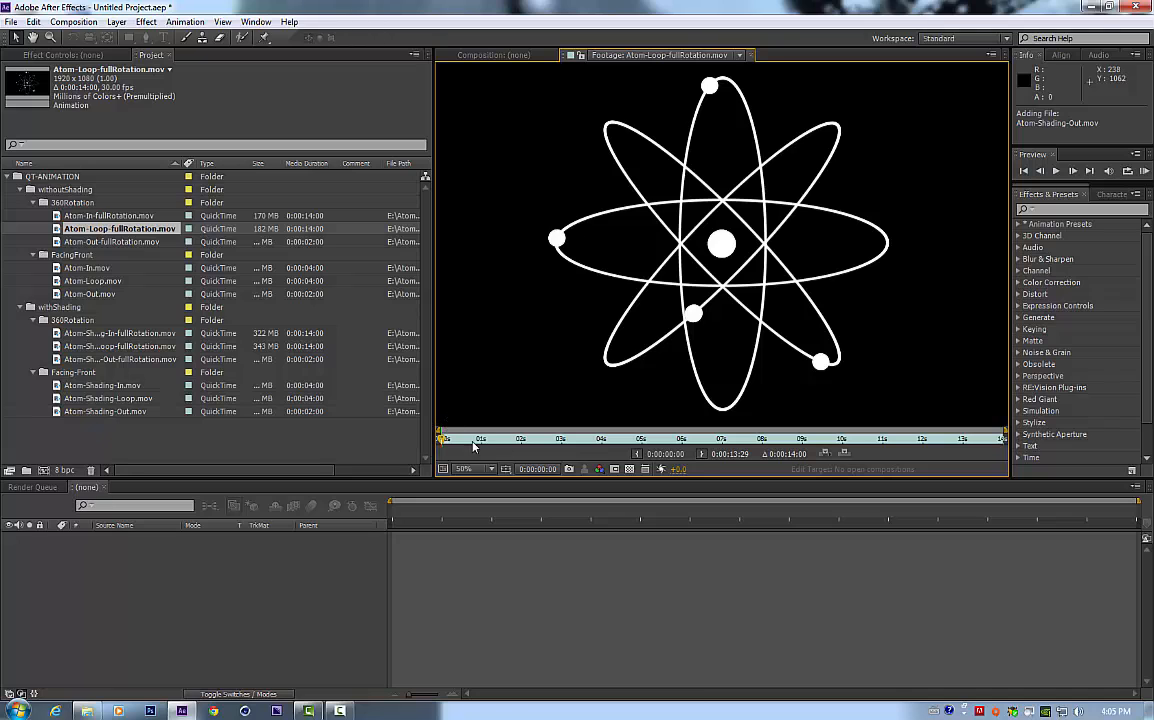
drag(445, 441, 656, 422)
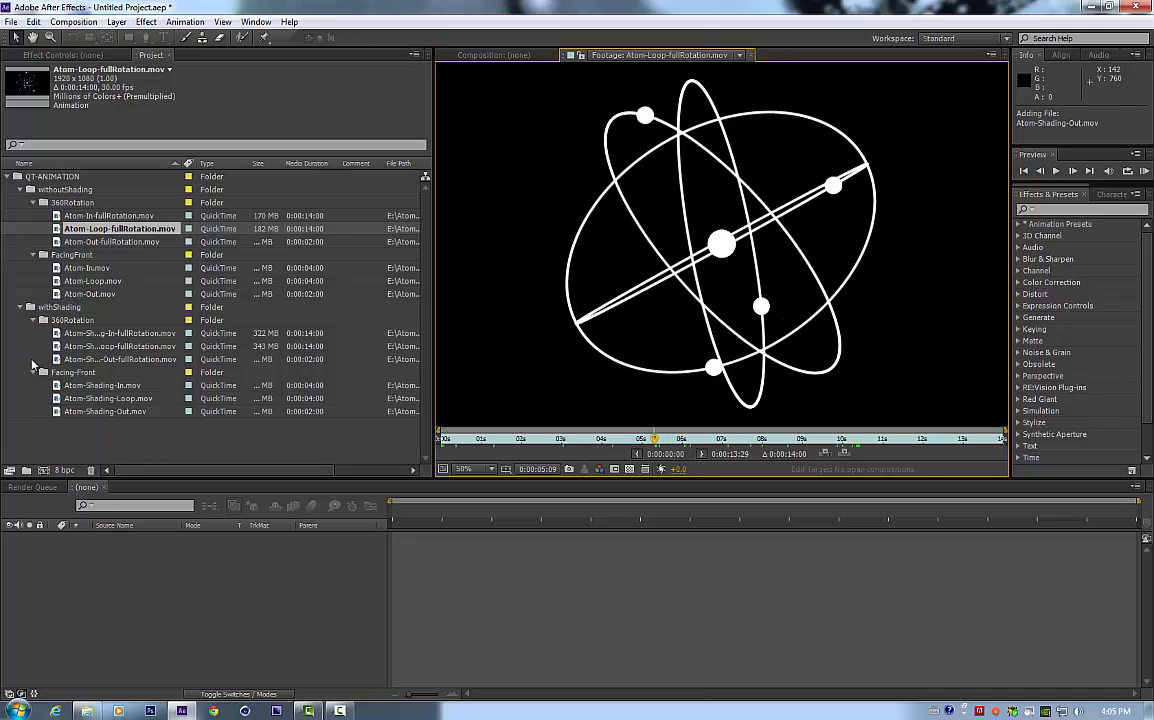
Step: Open Atom-Shading-Loop-fullRotation.mov from the withShading folder, scrub its footage to about 13 seconds and enlarge the preview area
double_click(127, 346)
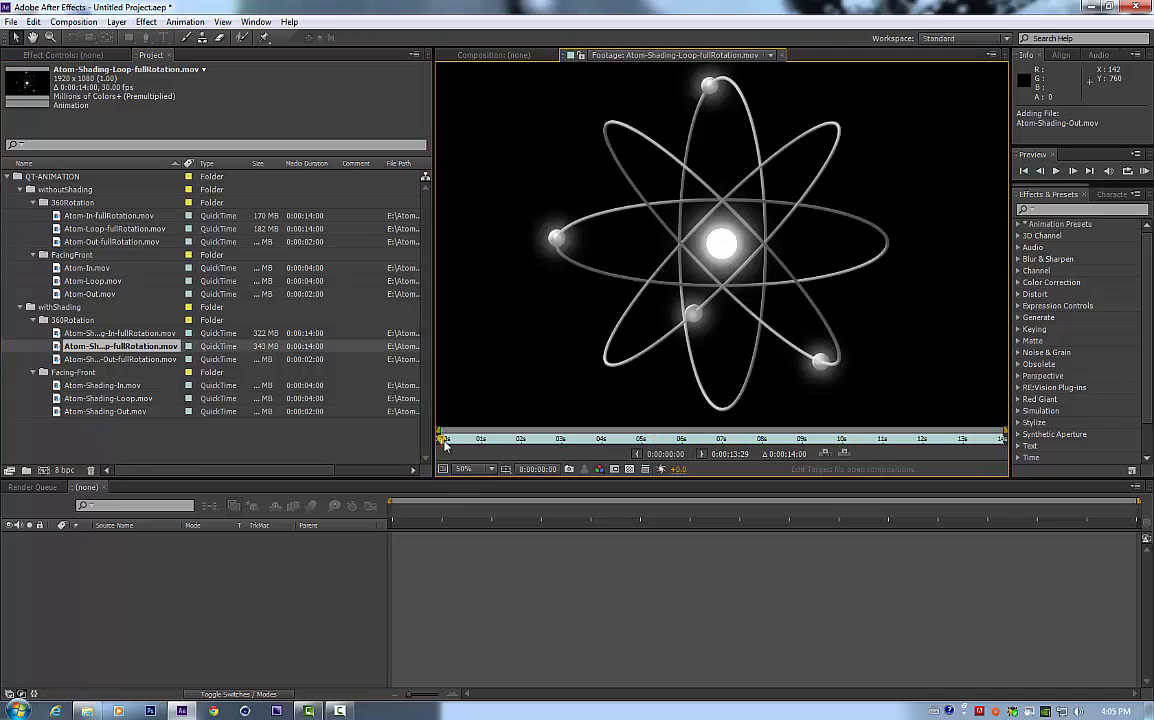
click(595, 438)
drag(643, 446, 963, 436)
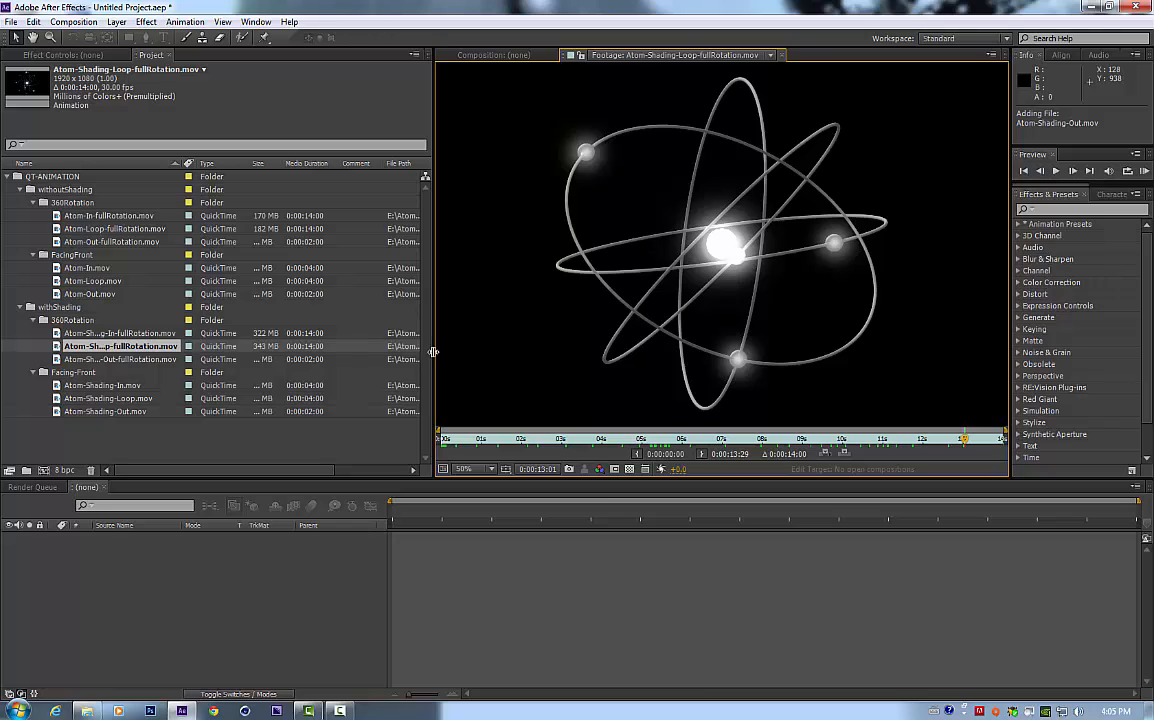
drag(432, 365, 386, 379)
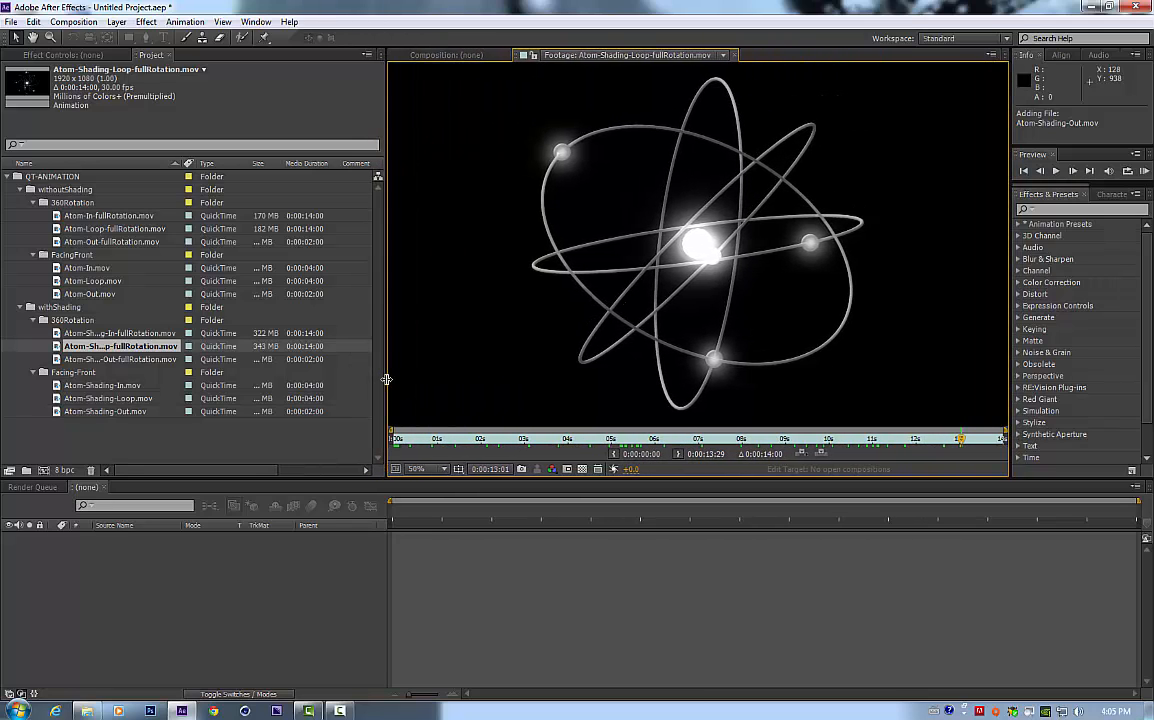
Step: Examine the in, loop and out clips in the withShading Facing-Front folder, widening the project area to show their details
click(125, 399)
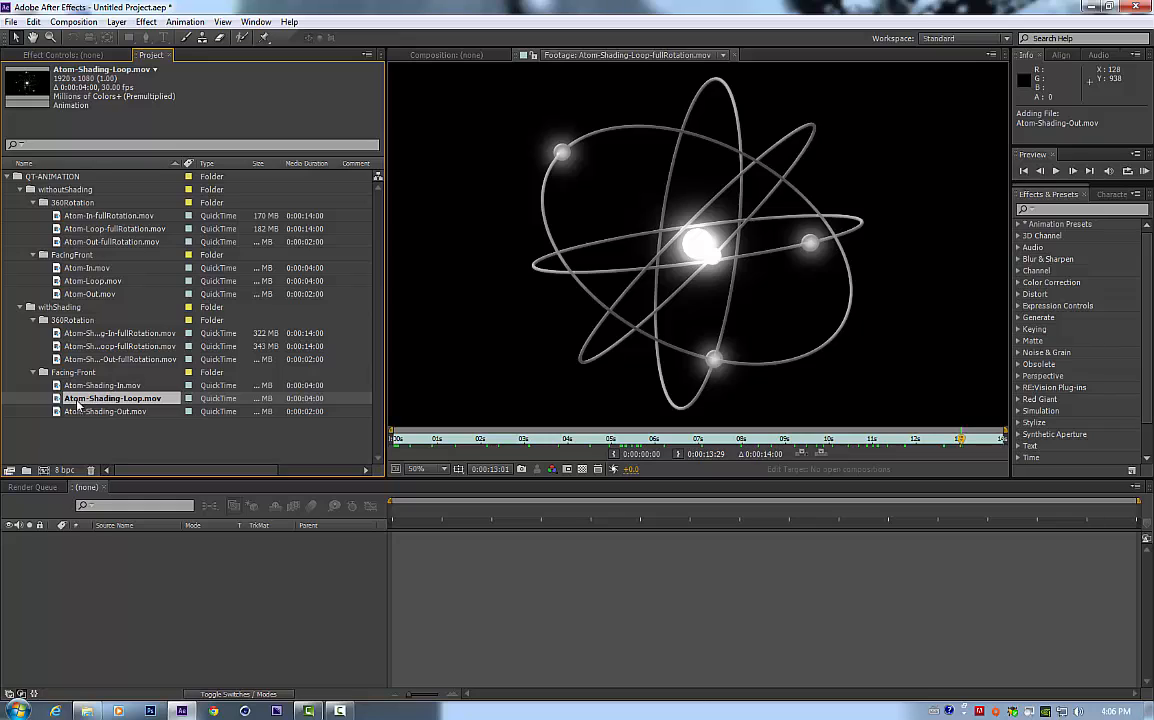
click(84, 387)
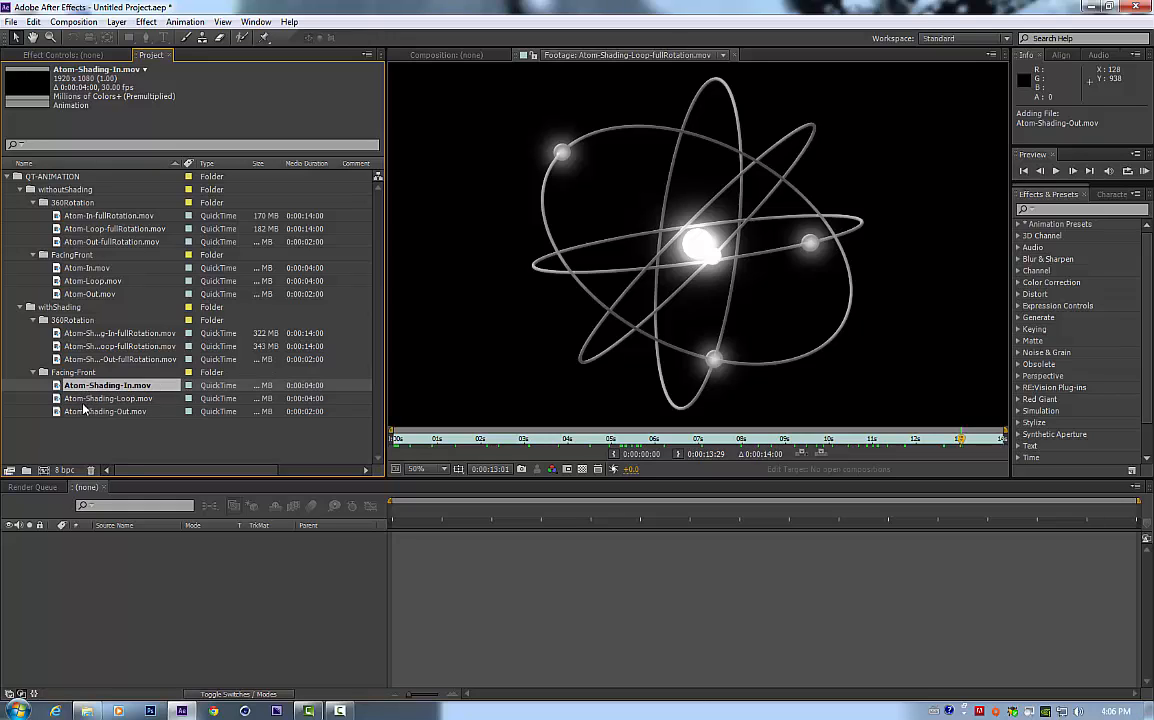
click(88, 411)
click(105, 400)
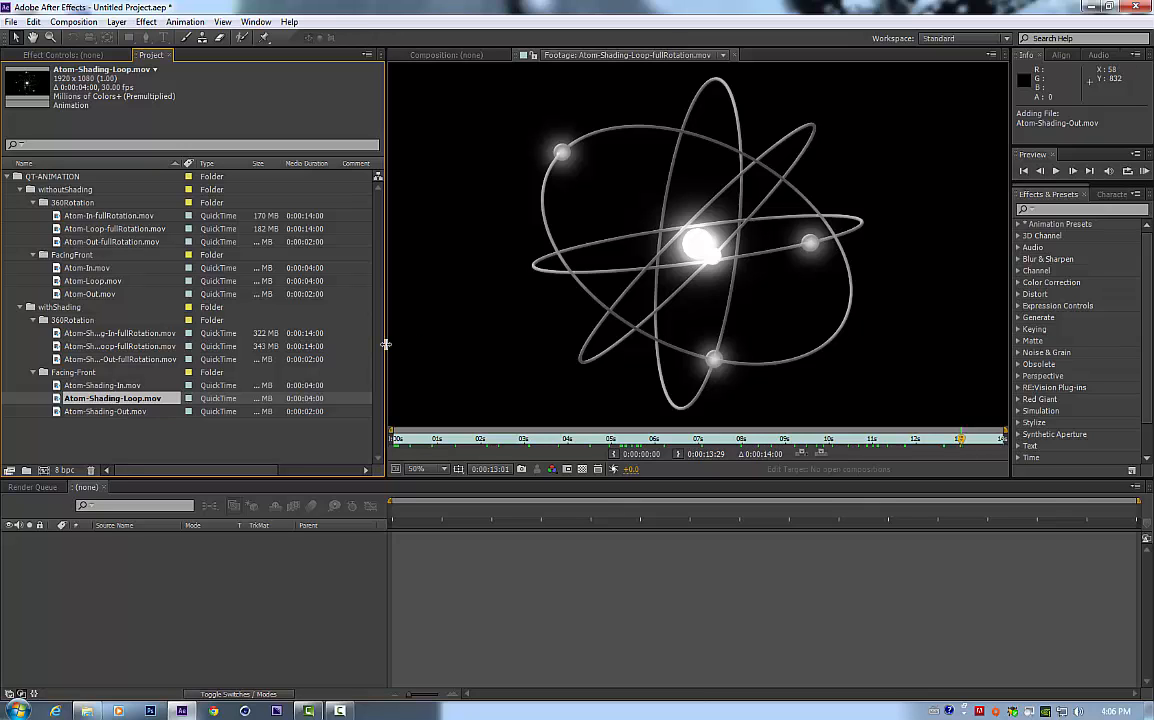
drag(385, 344, 480, 362)
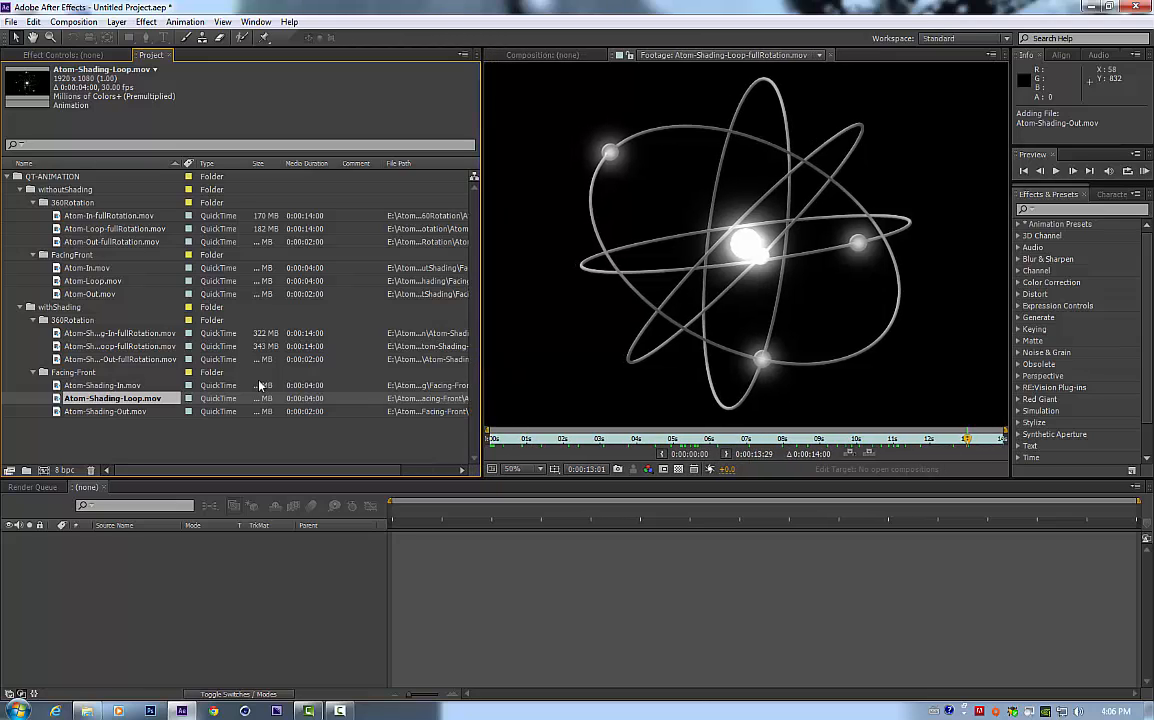
right_click(139, 404)
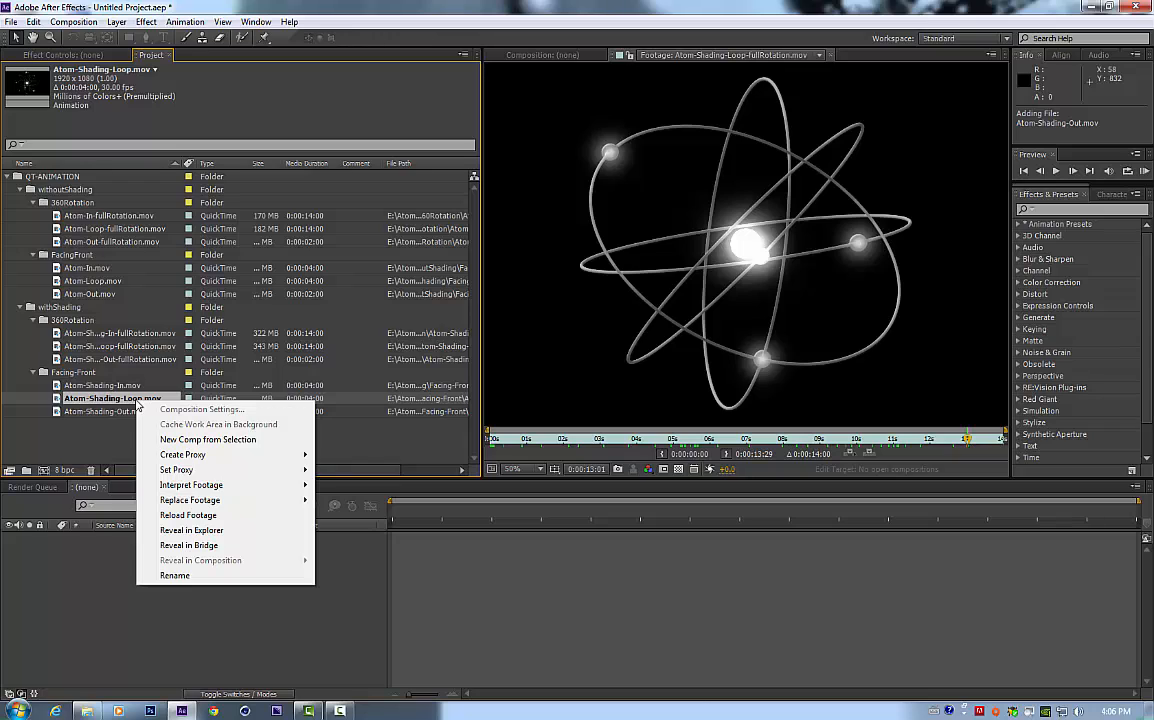
click(108, 405)
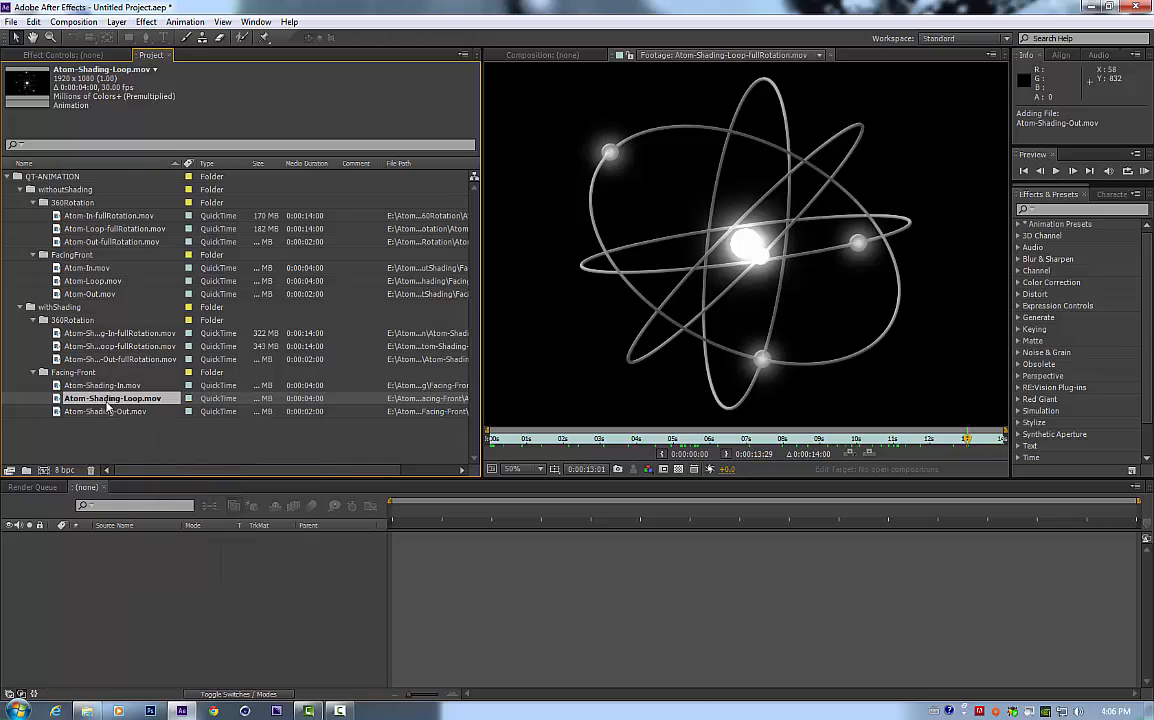
key(Down)
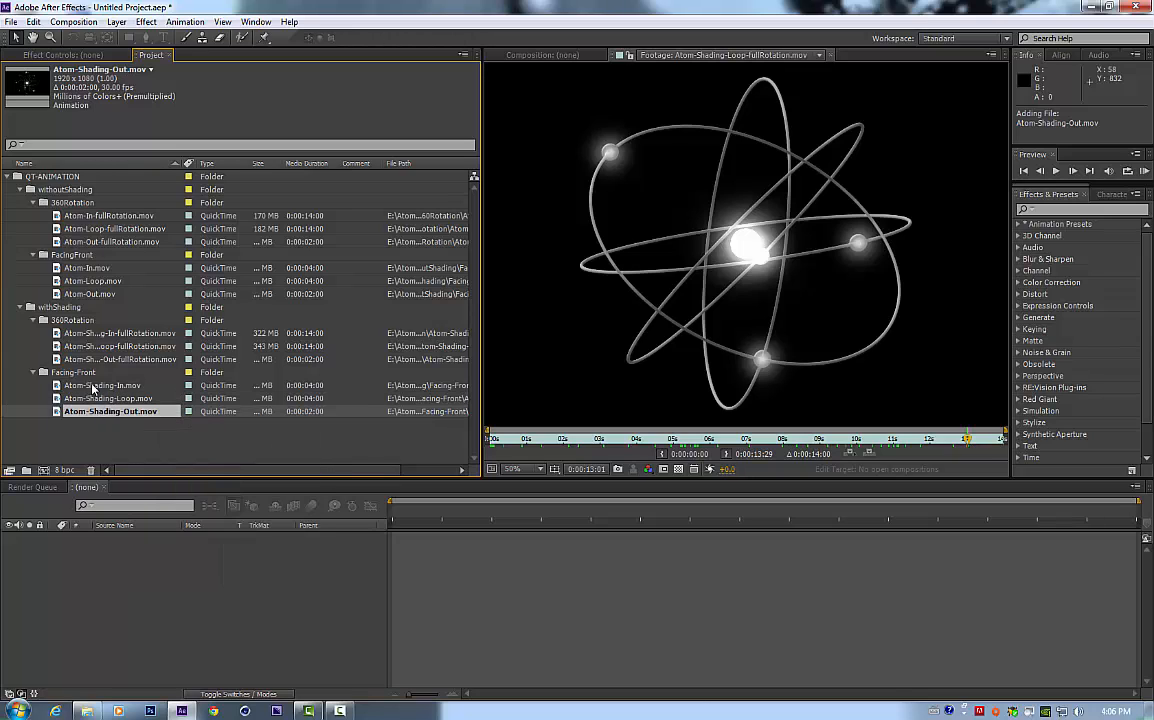
key(Up)
key(Up)
click(90, 400)
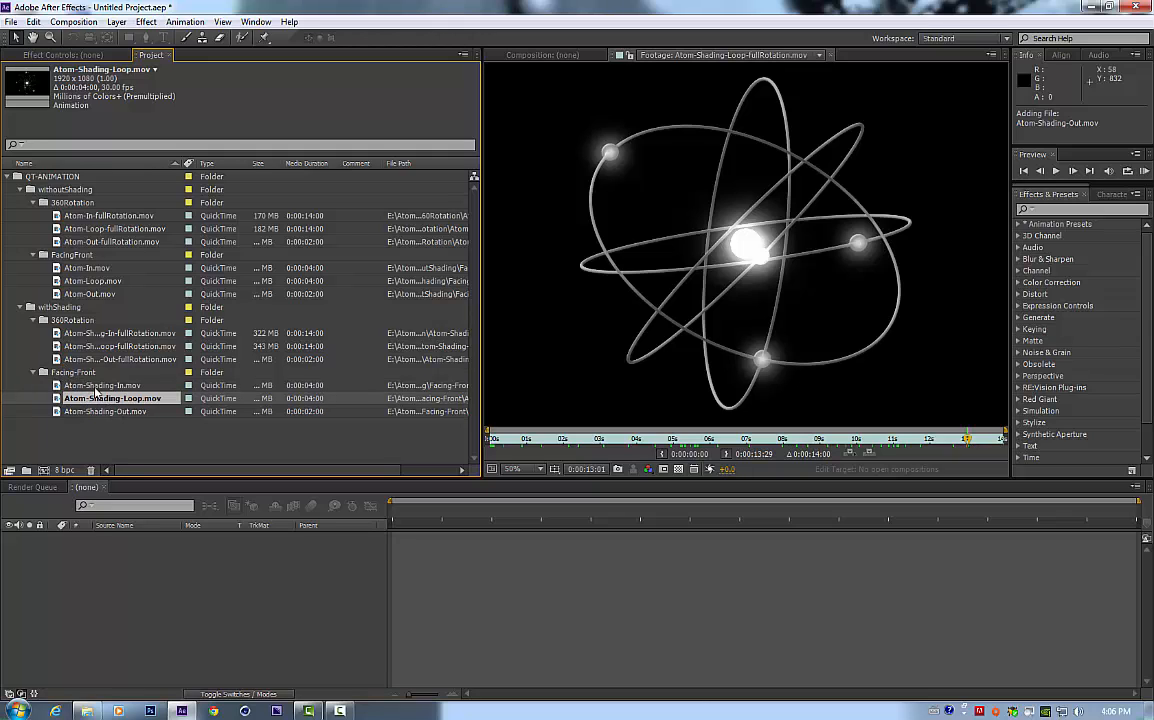
Step: Set Atom-Shading-Loop.mov to loop 2 times in its footage interpretation settings
right_click(102, 399)
mouse_move(184, 489)
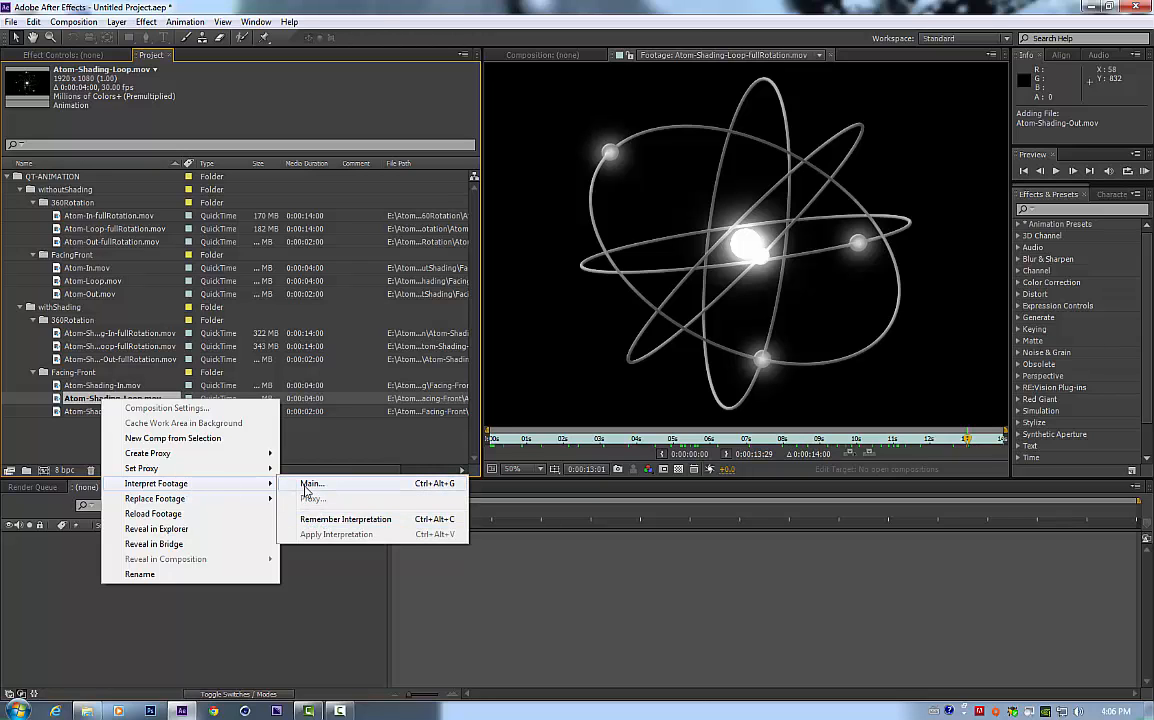
click(305, 484)
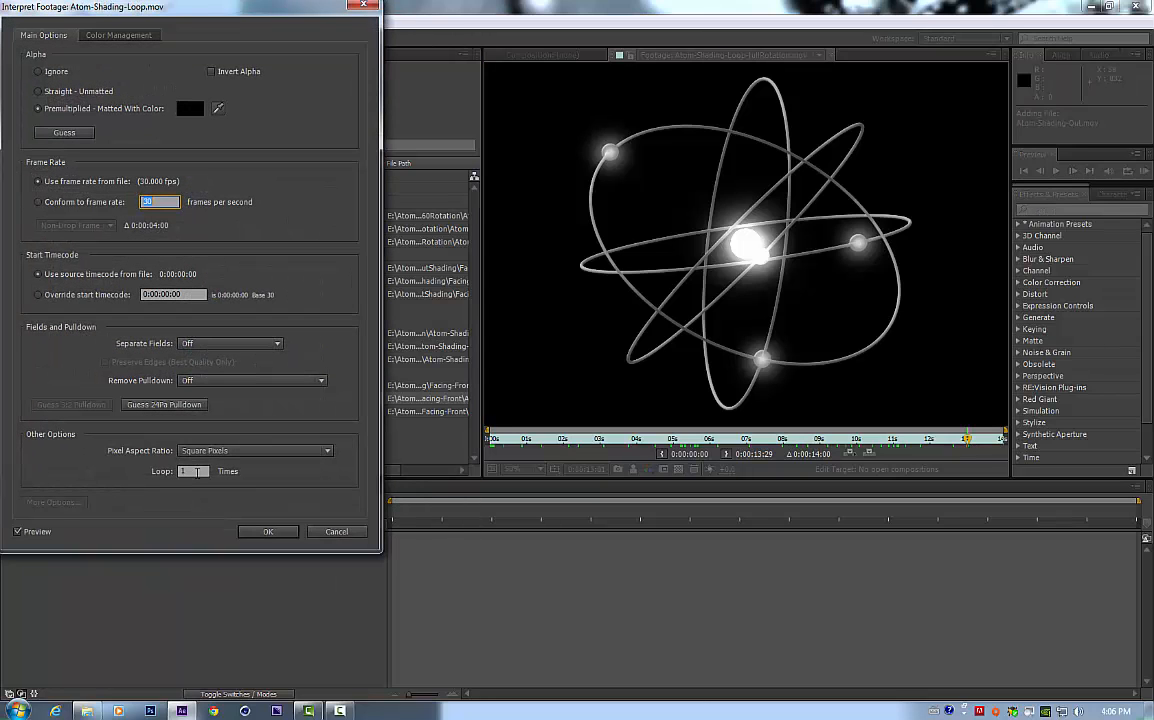
click(194, 471)
drag(150, 16, 525, 54)
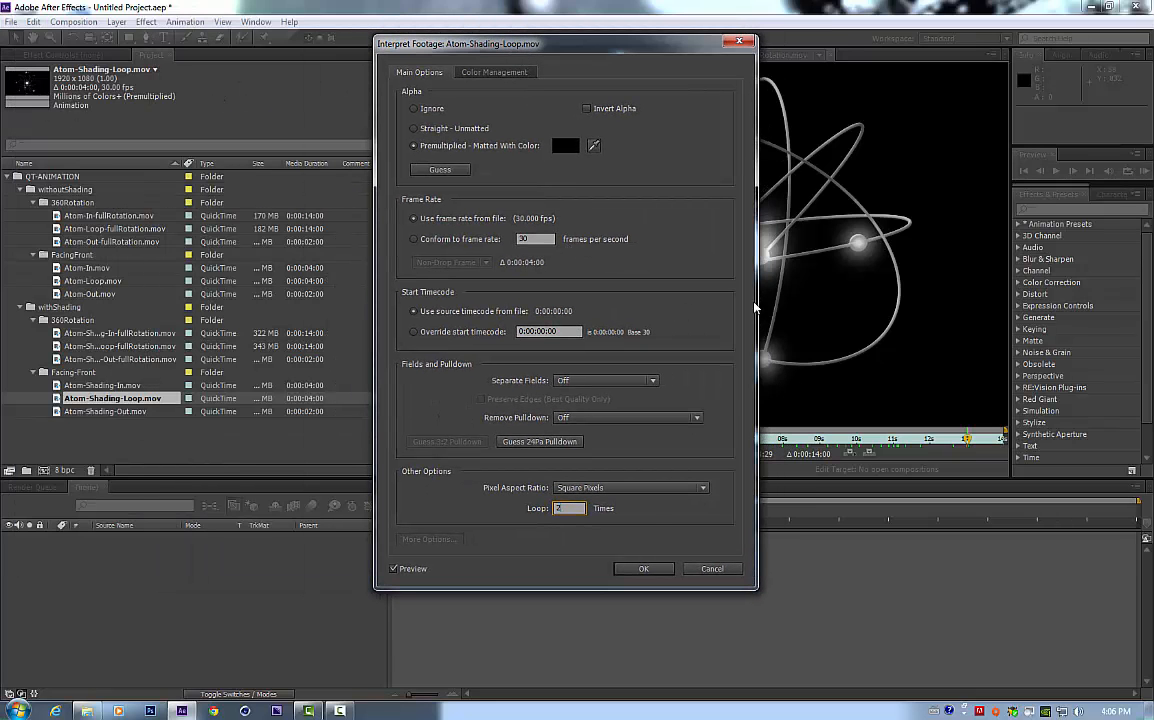
text(2)
click(645, 569)
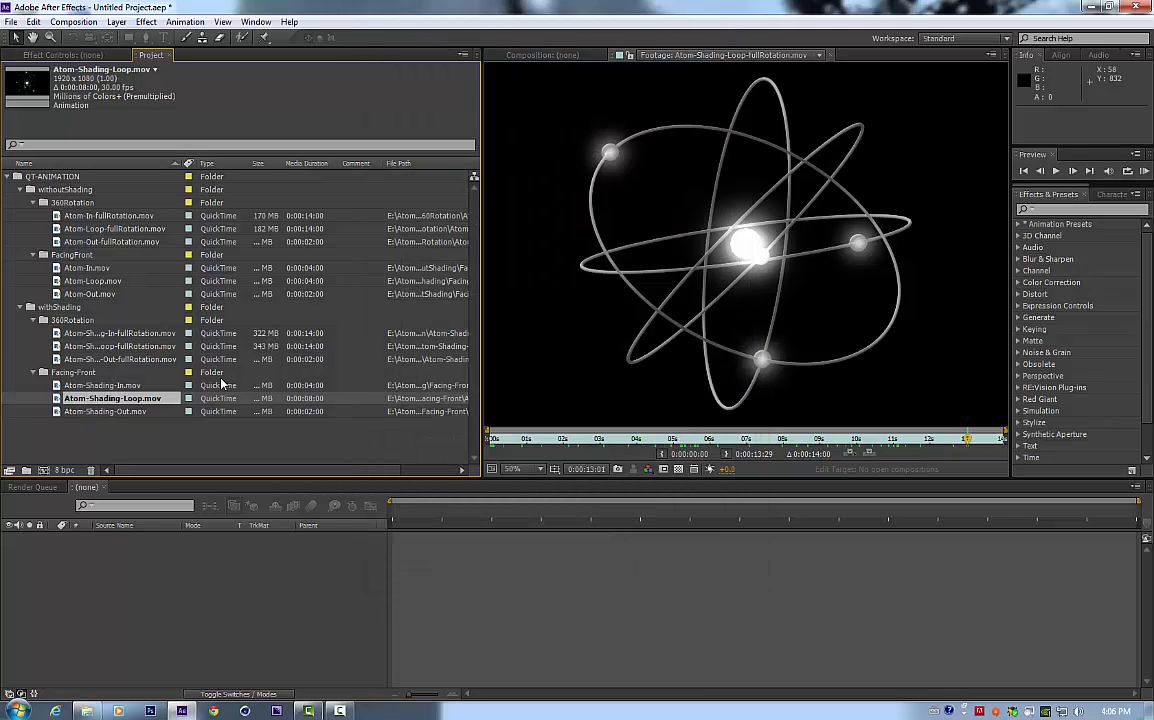
Step: Go through the other loop clips in the withShading and withoutShading folders
click(98, 346)
click(92, 281)
click(90, 229)
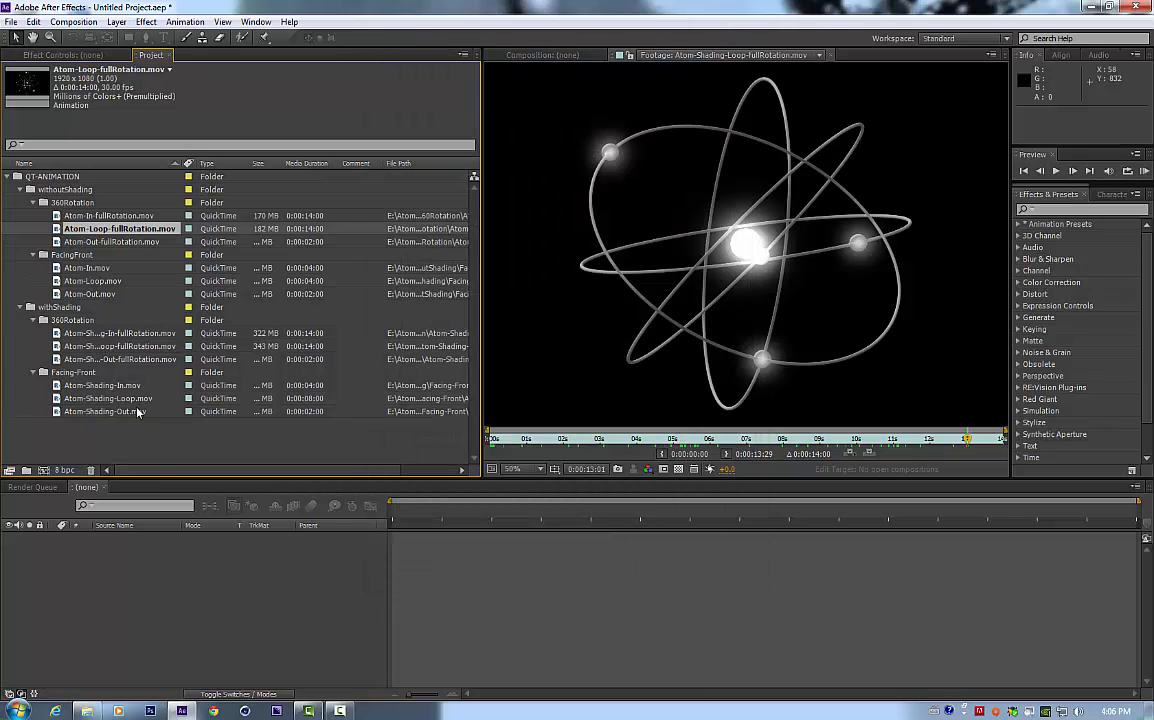
Step: Remember the footage interpretation of Atom-Shading-Loop.mov in the withShading Facing-Front folder
click(124, 399)
right_click(127, 399)
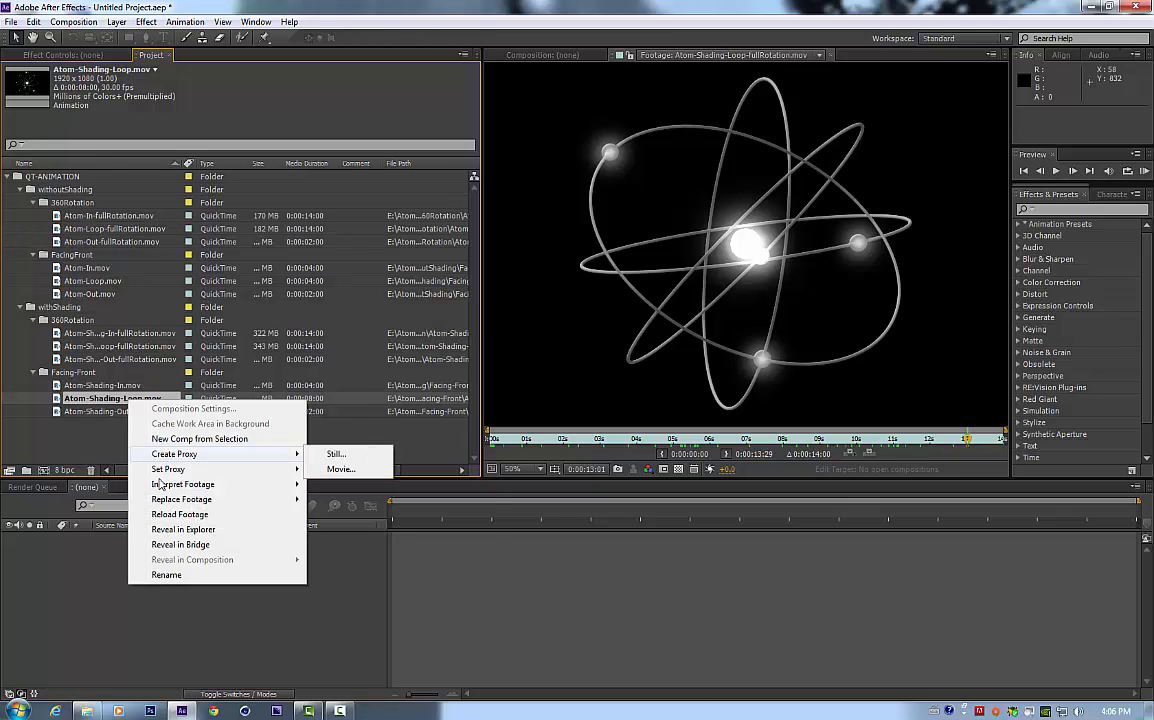
mouse_move(160, 486)
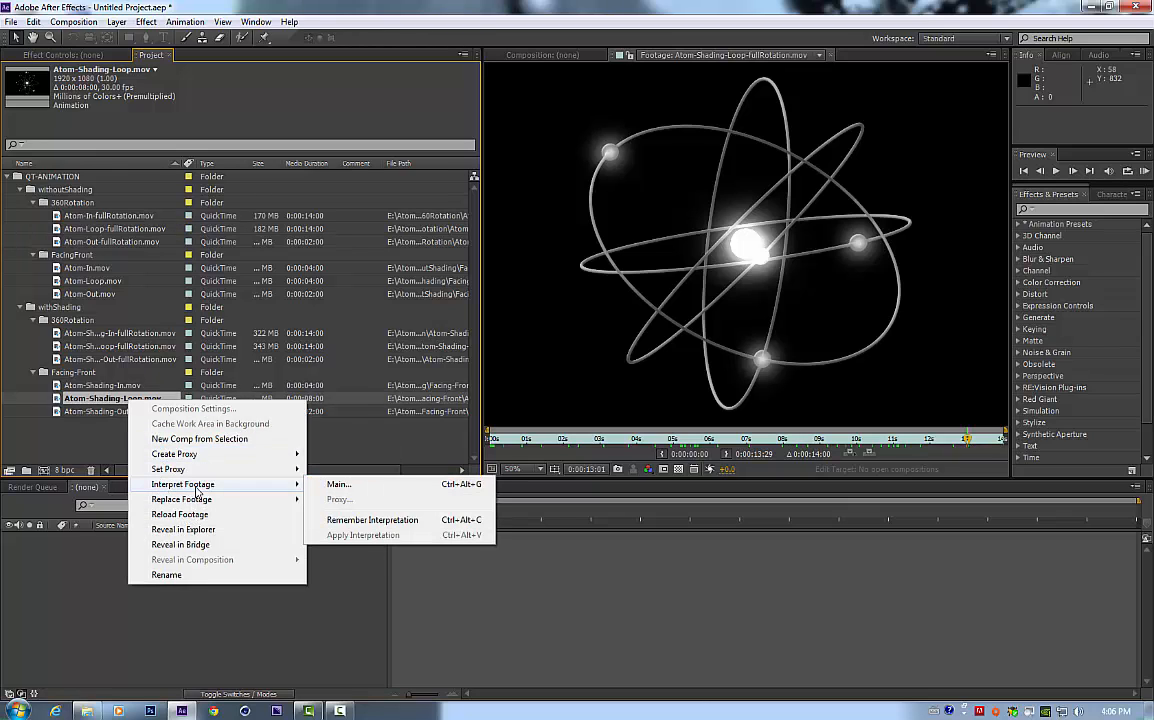
click(385, 520)
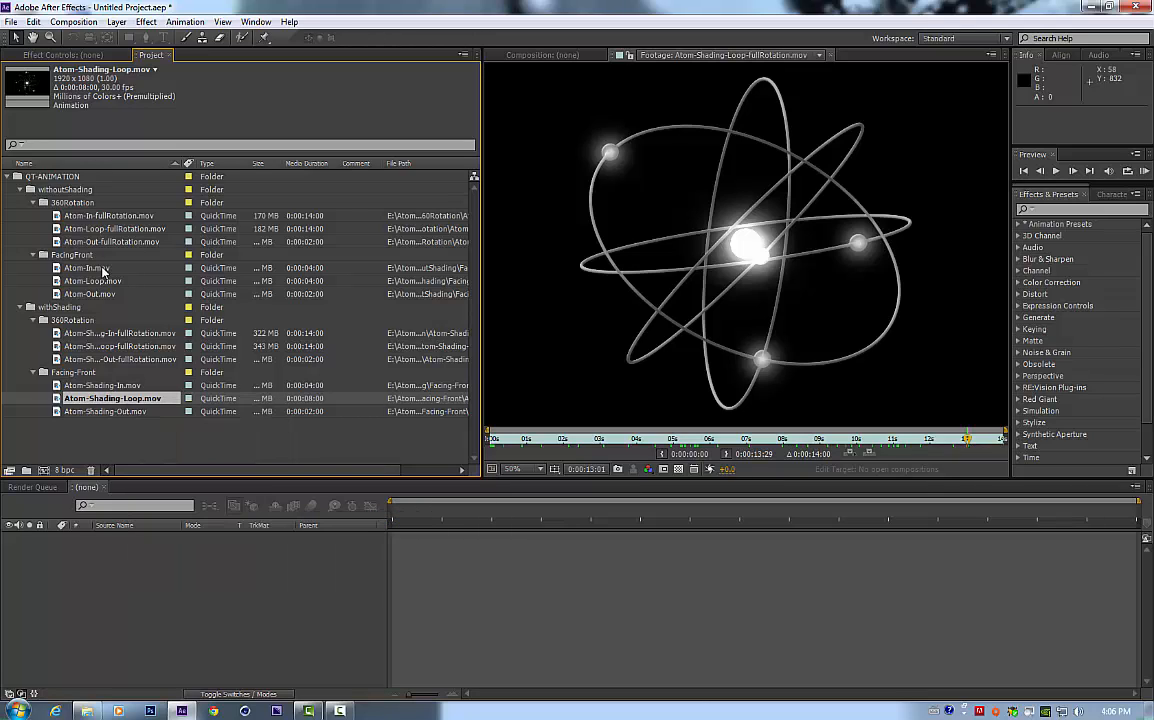
Step: Apply the remembered interpretation to Atom-Shading-Loop-fullRotation.mov, Atom-Loop.mov and Atom-Loop-fullRotation.mov together
click(97, 345)
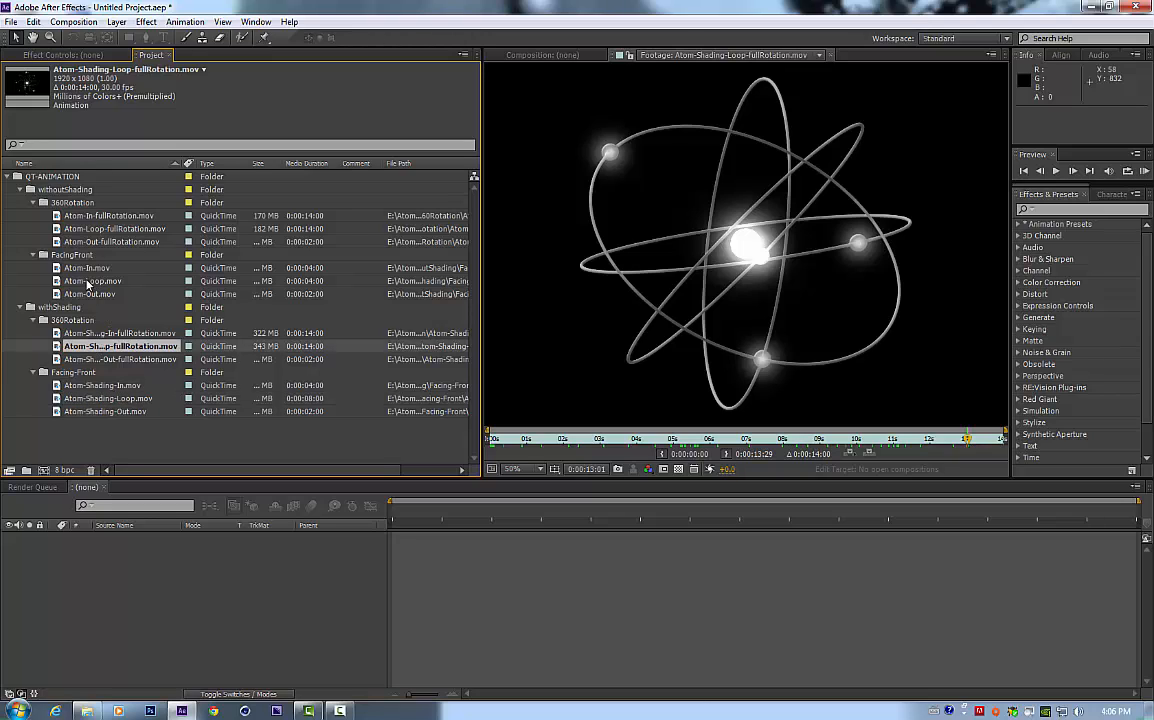
ctrl+click(95, 281)
ctrl+click(140, 229)
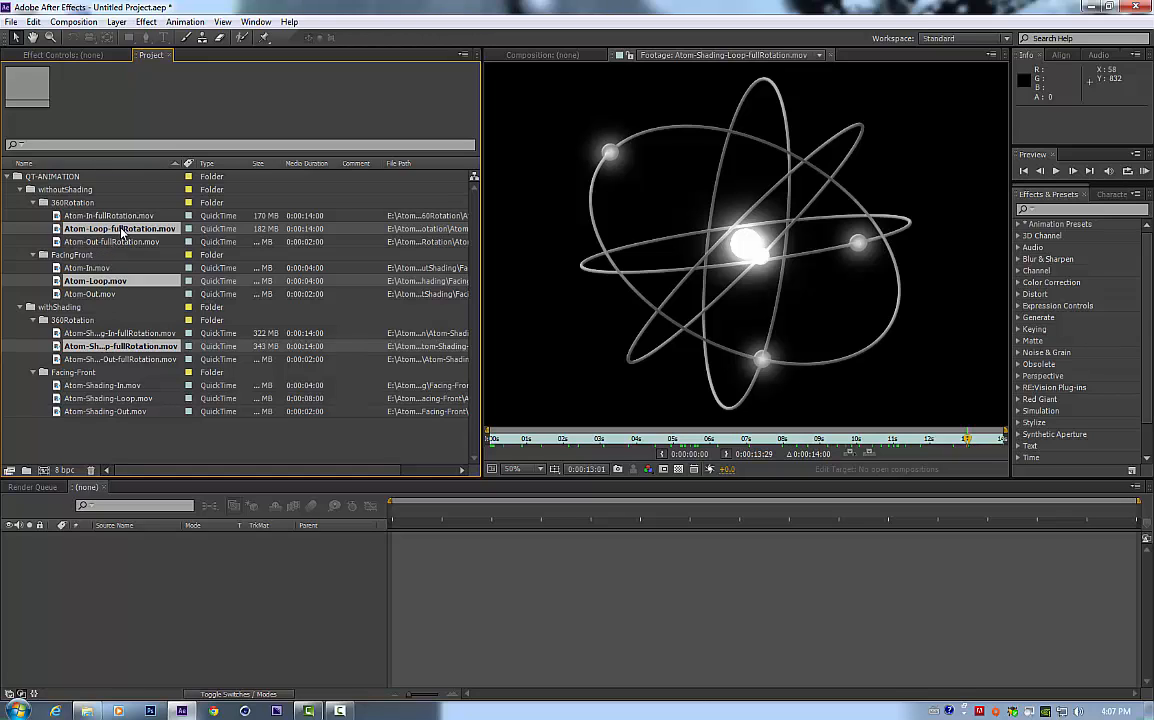
right_click(121, 231)
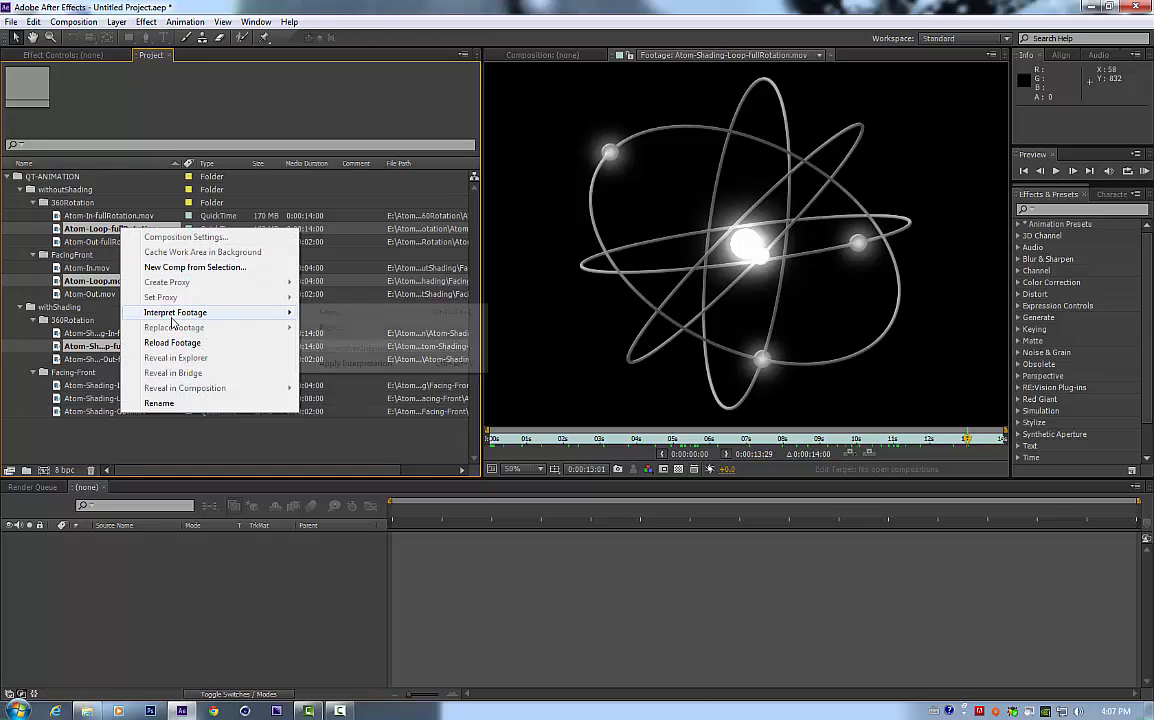
mouse_move(285, 313)
click(399, 365)
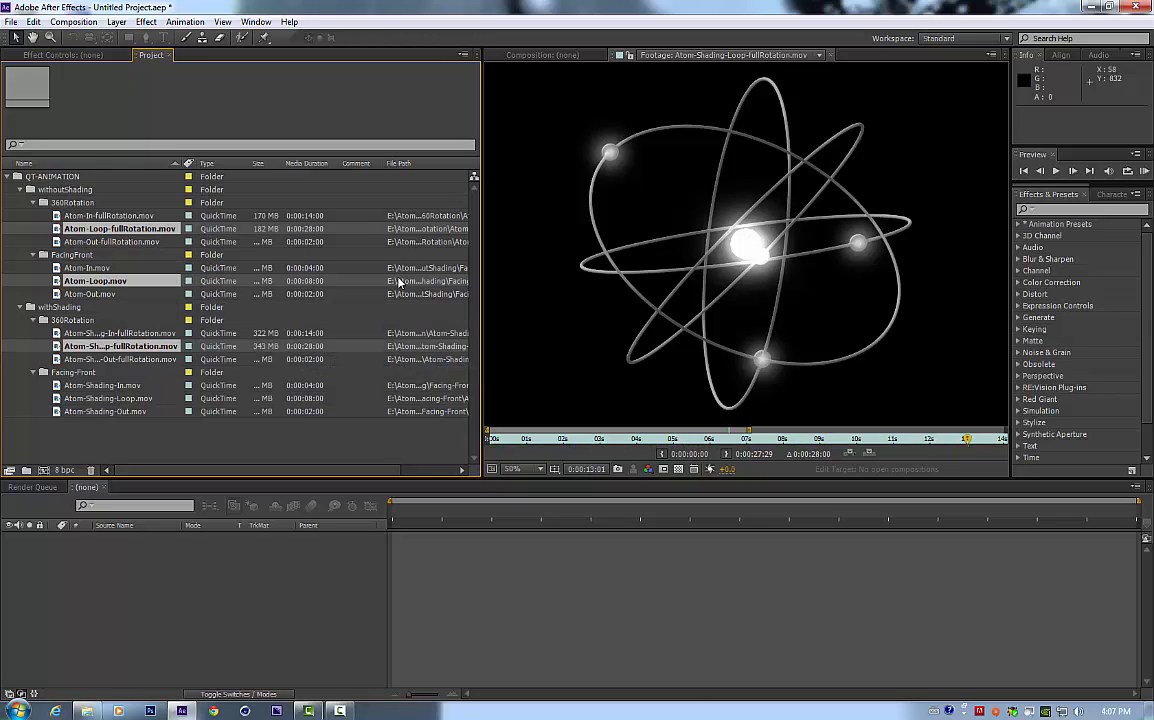
click(183, 439)
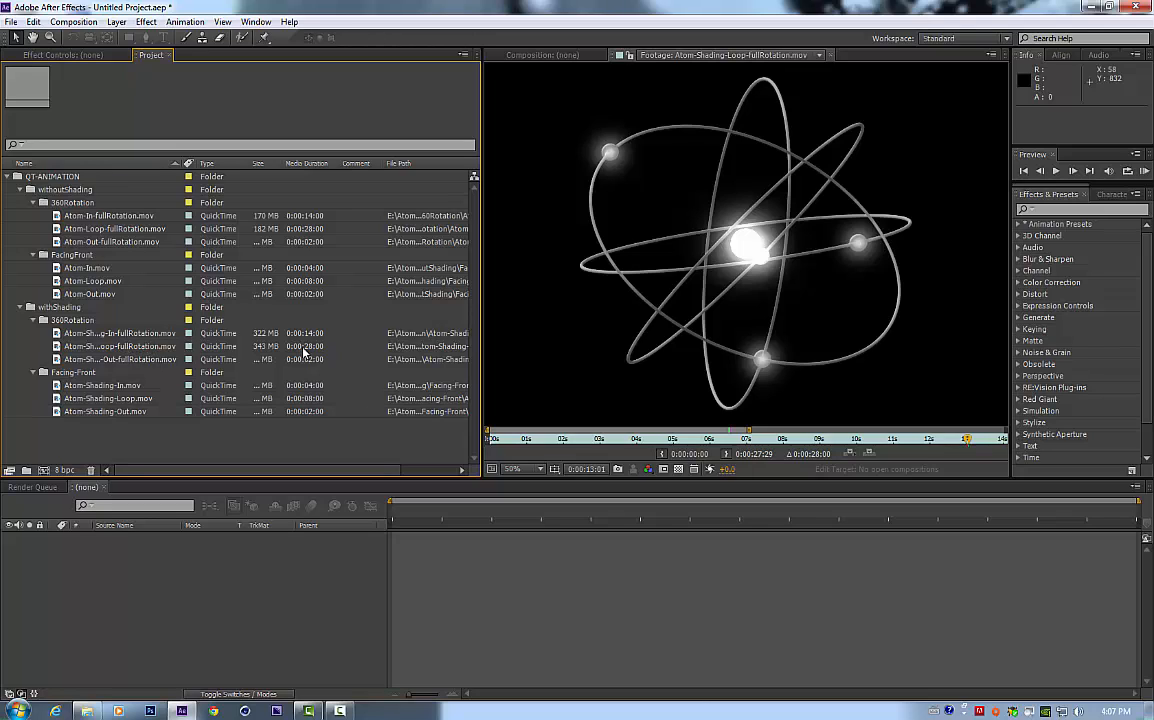
Step: Examine the durations of the other loop clips and the in, loop and out clips in the withShading Facing-Front folder
click(100, 333)
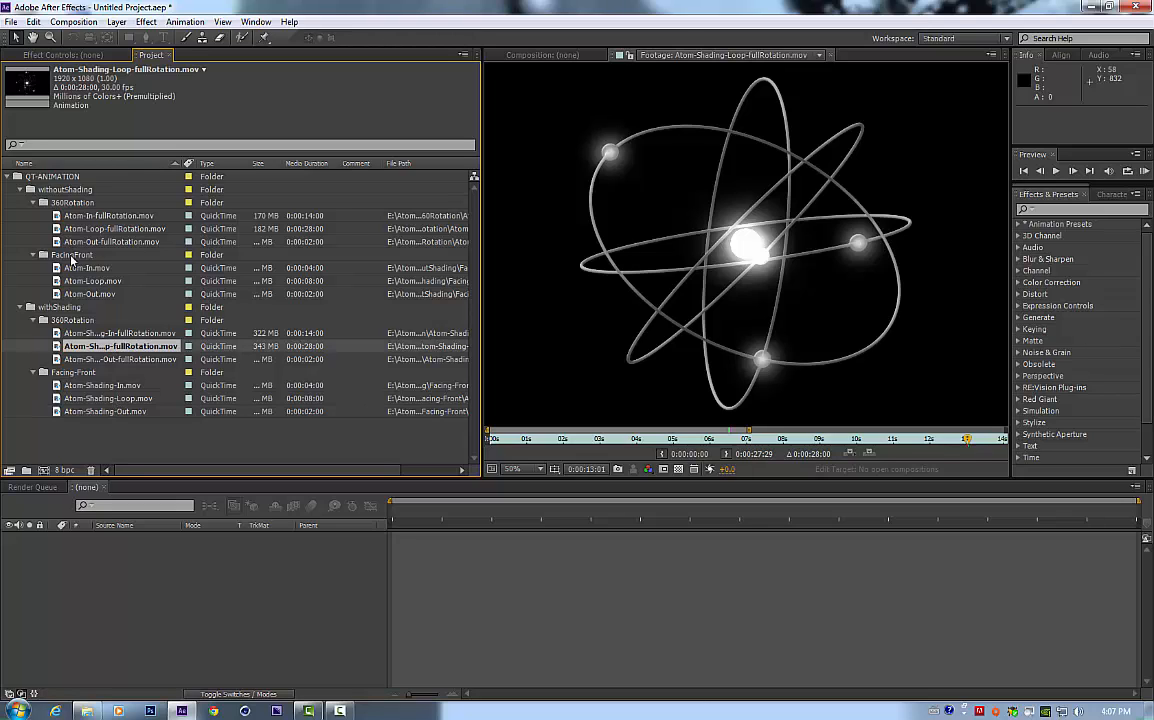
click(75, 281)
click(72, 228)
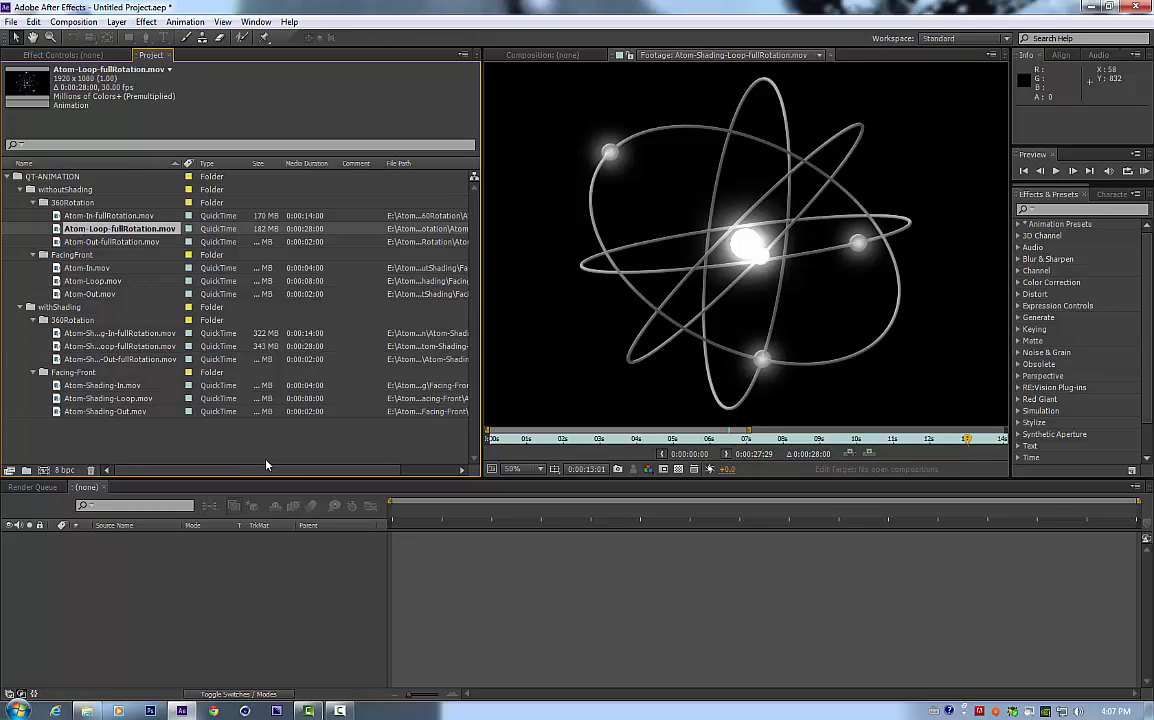
click(100, 386)
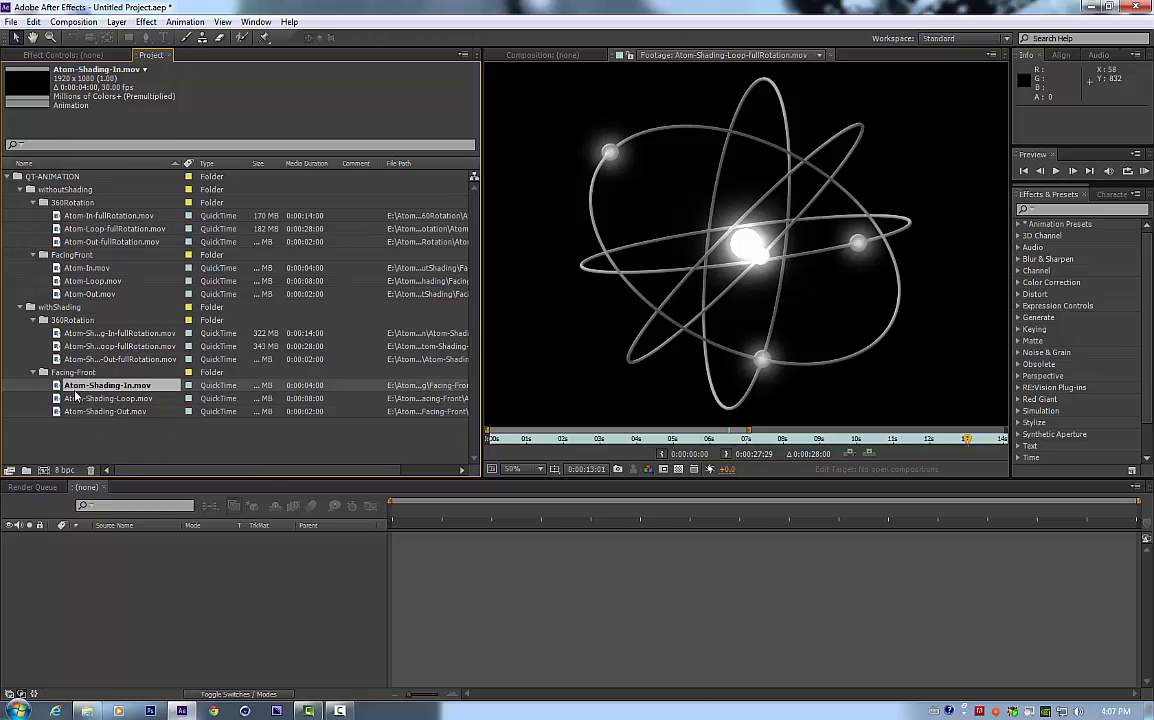
shift+click(97, 413)
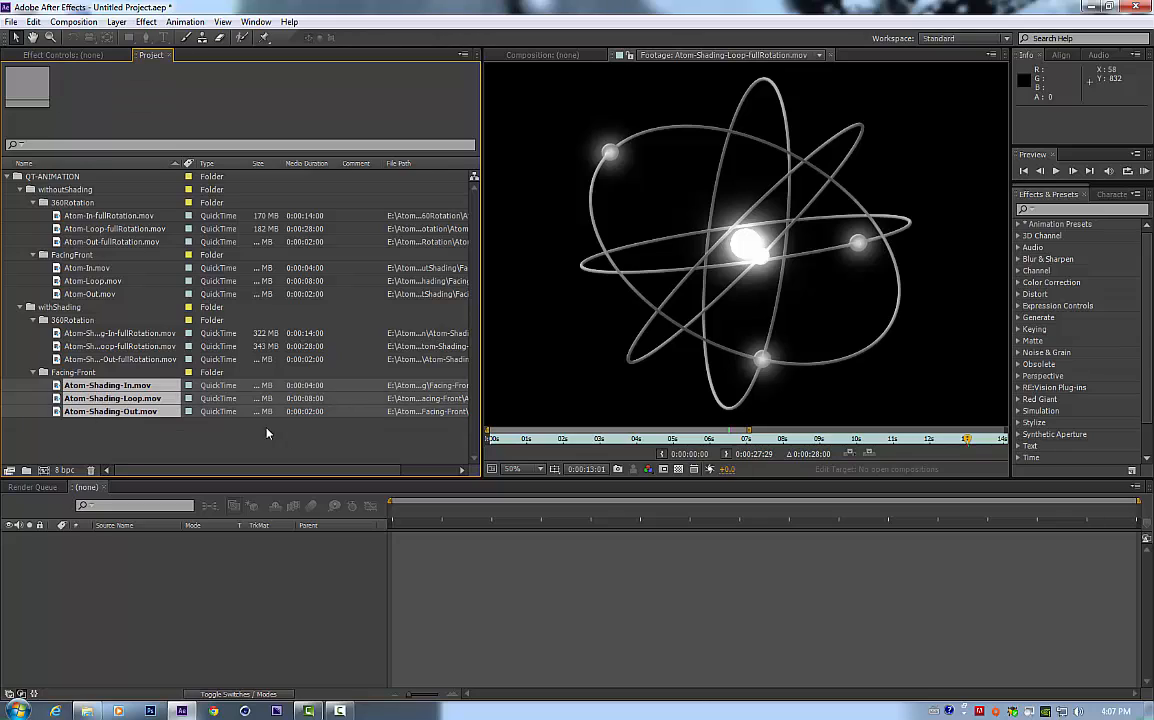
click(102, 443)
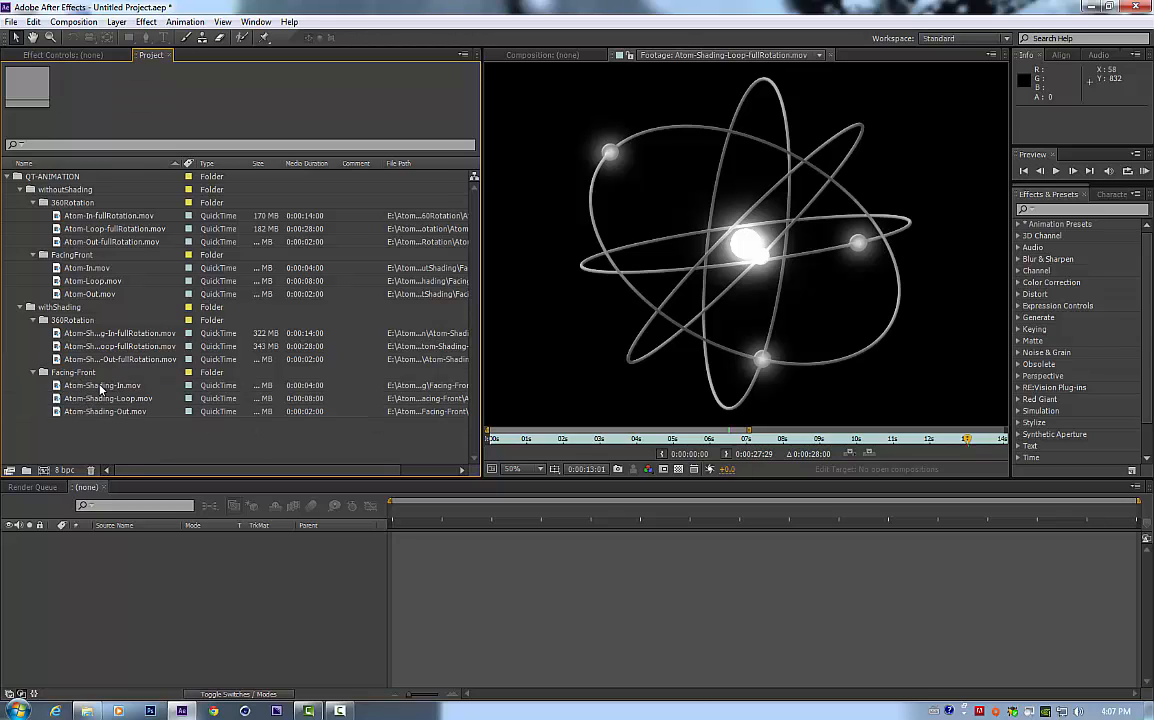
click(92, 388)
click(98, 402)
click(100, 412)
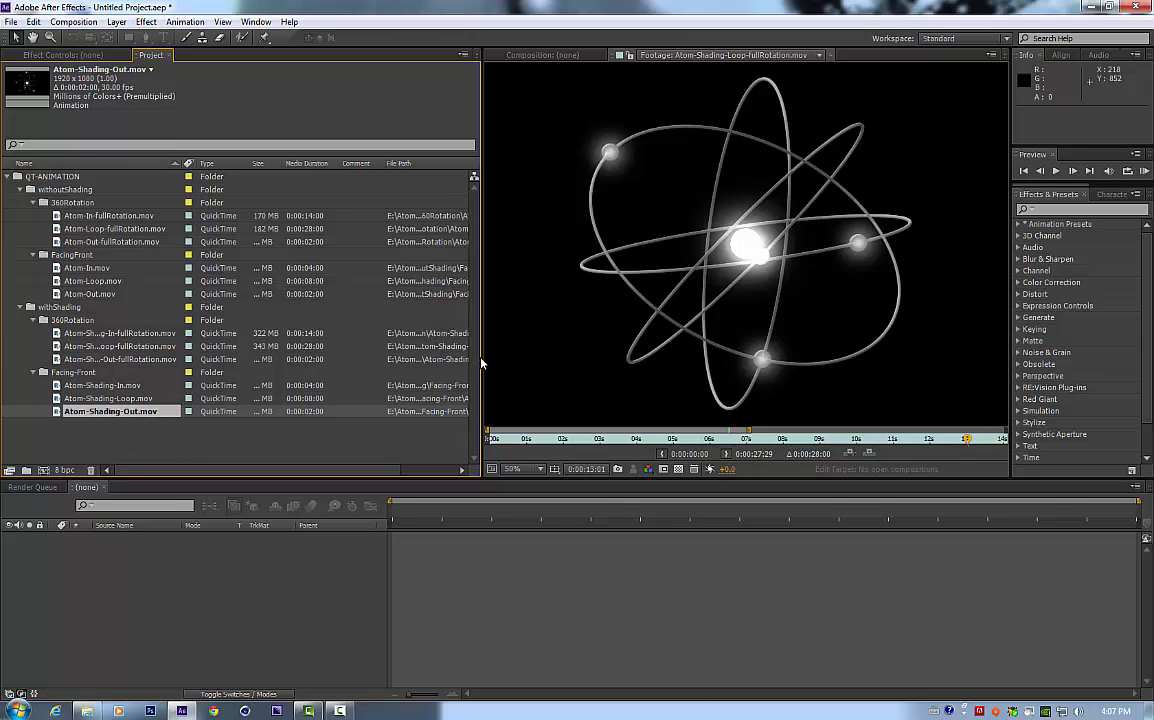
mouse_move(481, 363)
mouse_down()
mouse_move(505, 358)
mouse_move(481, 372)
mouse_up()
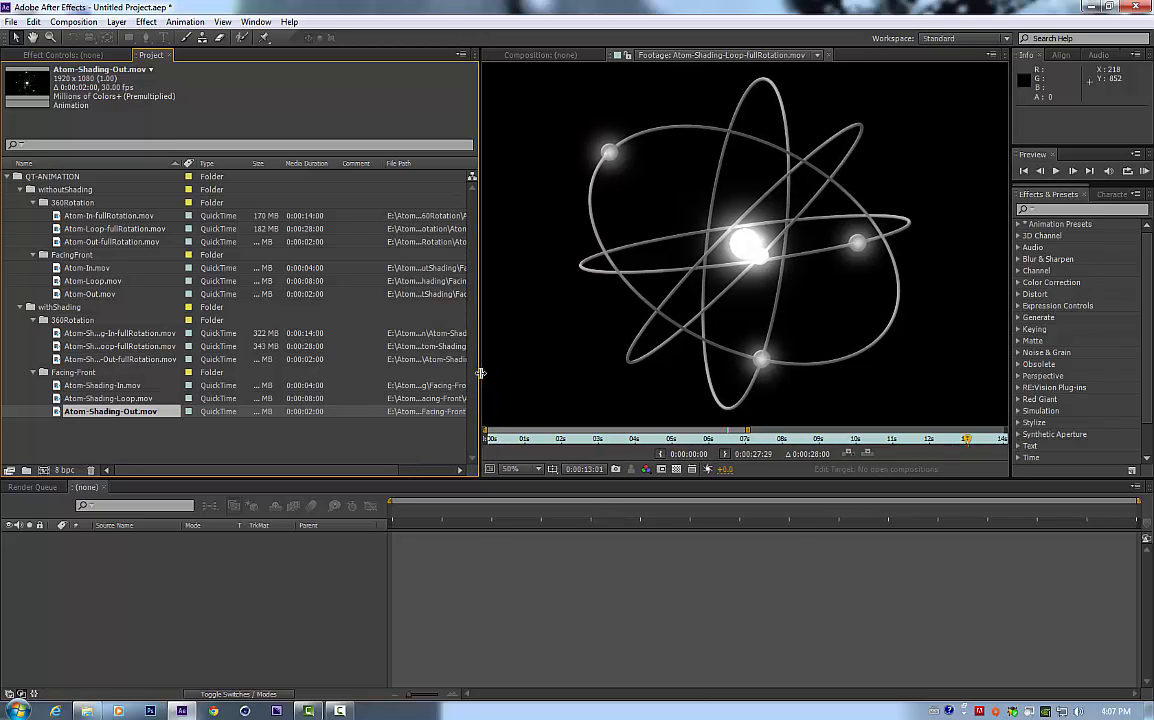
click(95, 431)
Step: Create a single composition from Atom-Shading-In.mov, Atom-Shading-Loop.mov and Atom-Shading-Out.mov with Sequence Layers on, using the dimensions of Atom-Shading-In.mov
click(88, 386)
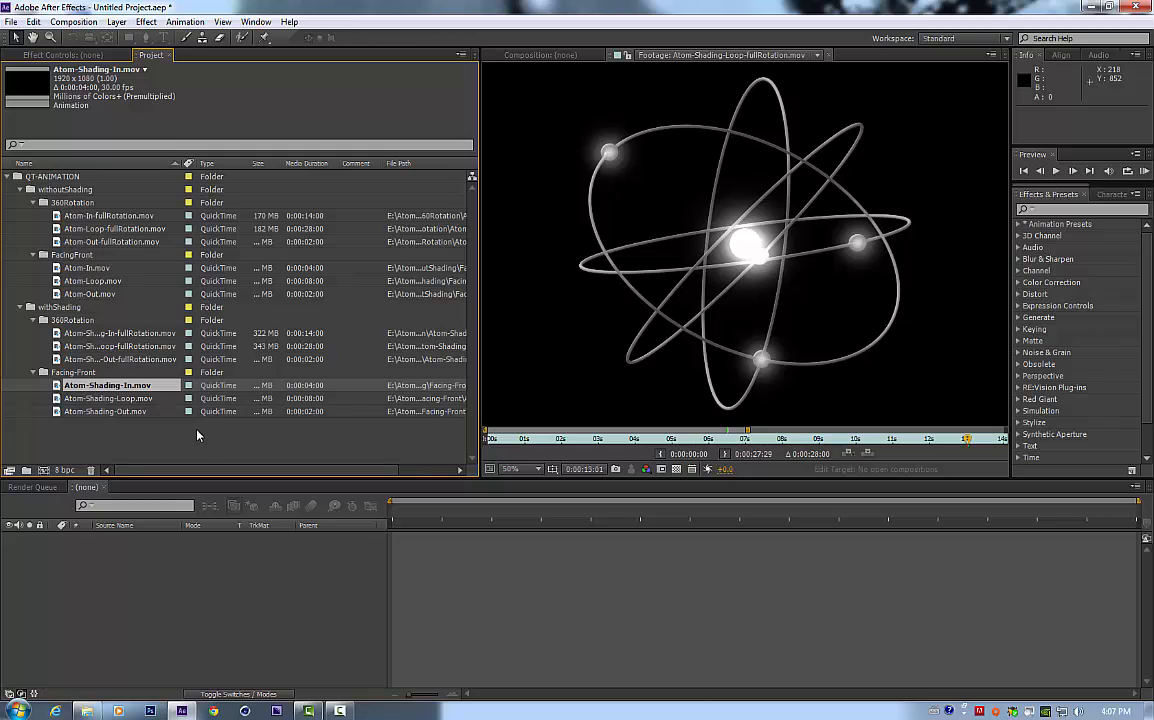
shift+click(112, 398)
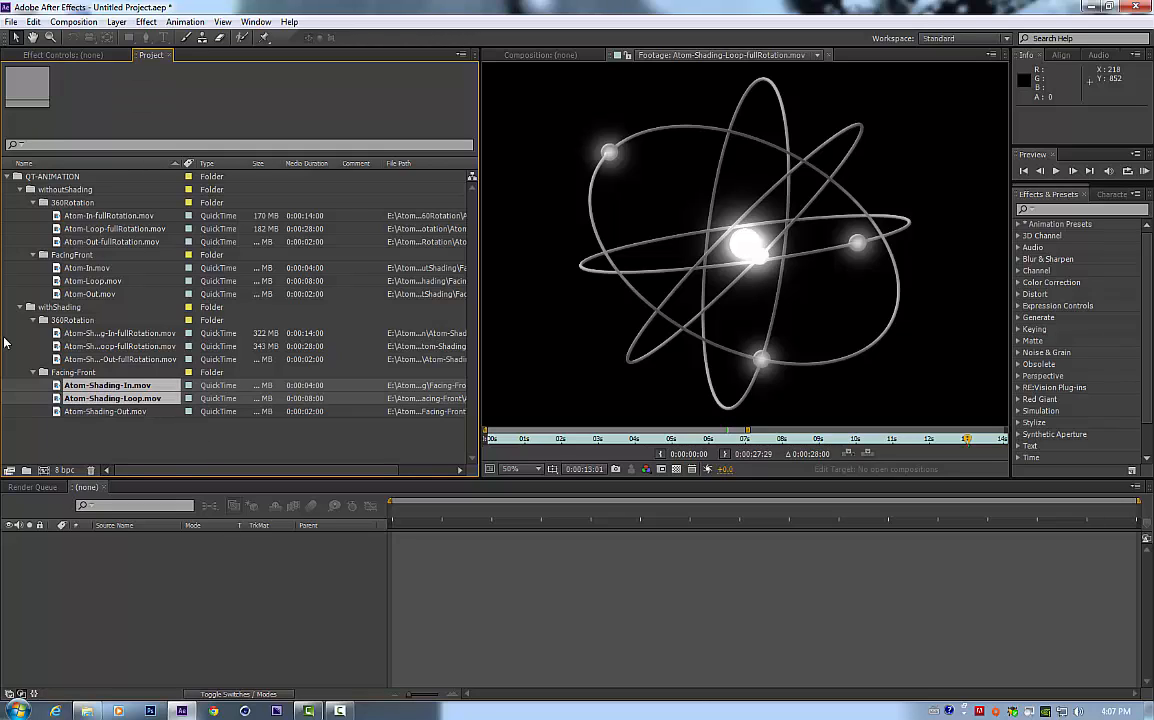
shift+click(90, 411)
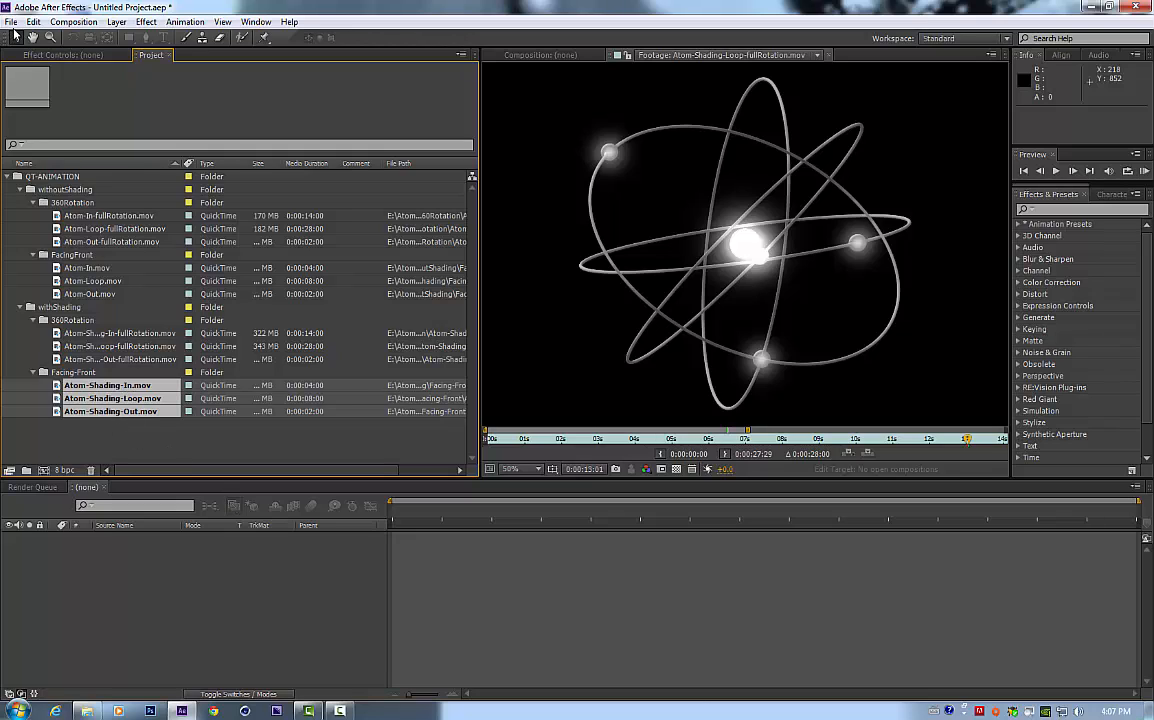
drag(107, 447, 46, 474)
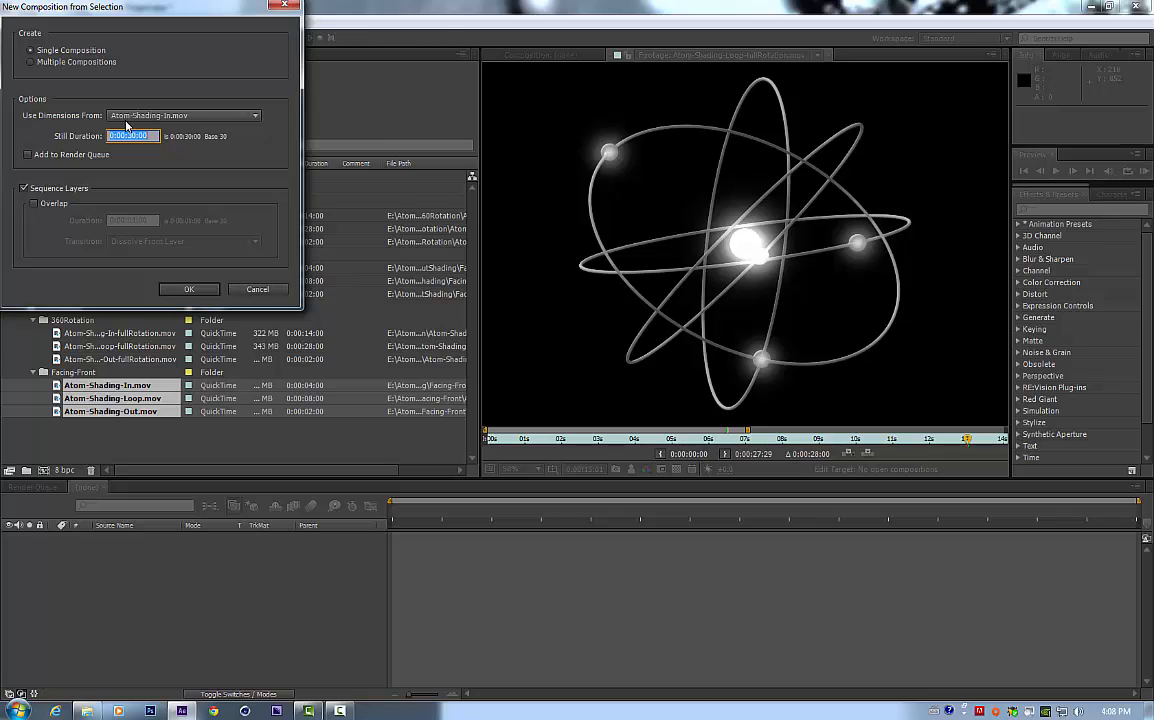
click(24, 188)
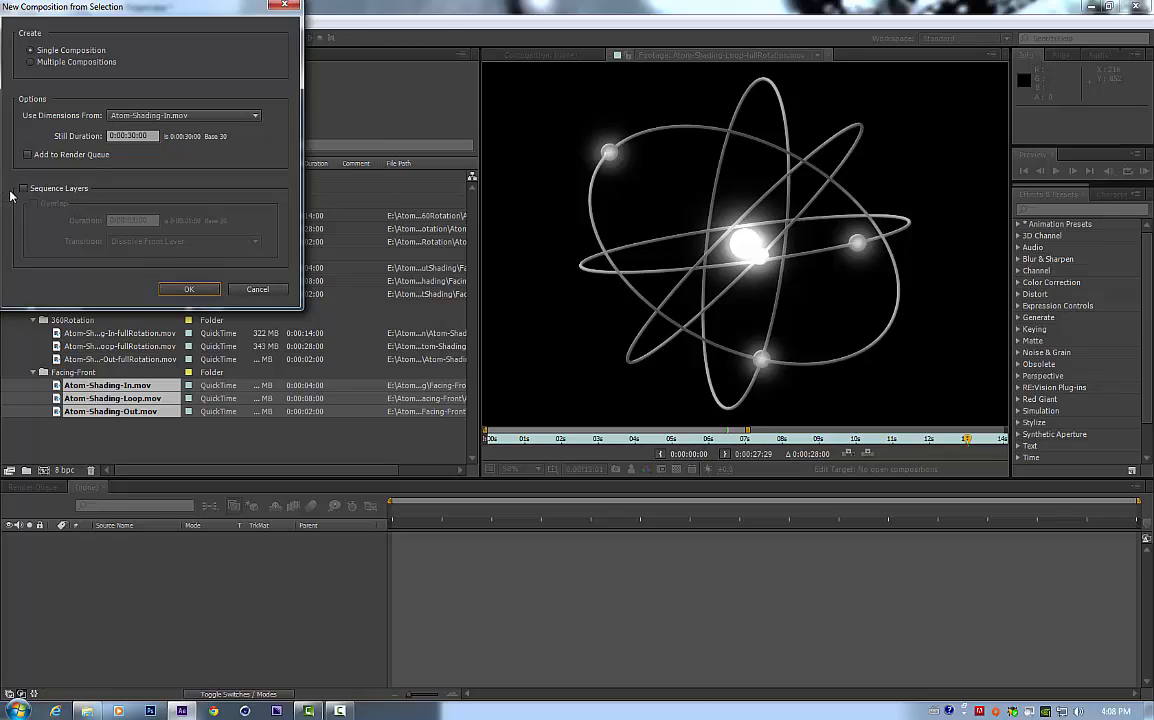
click(24, 188)
click(187, 289)
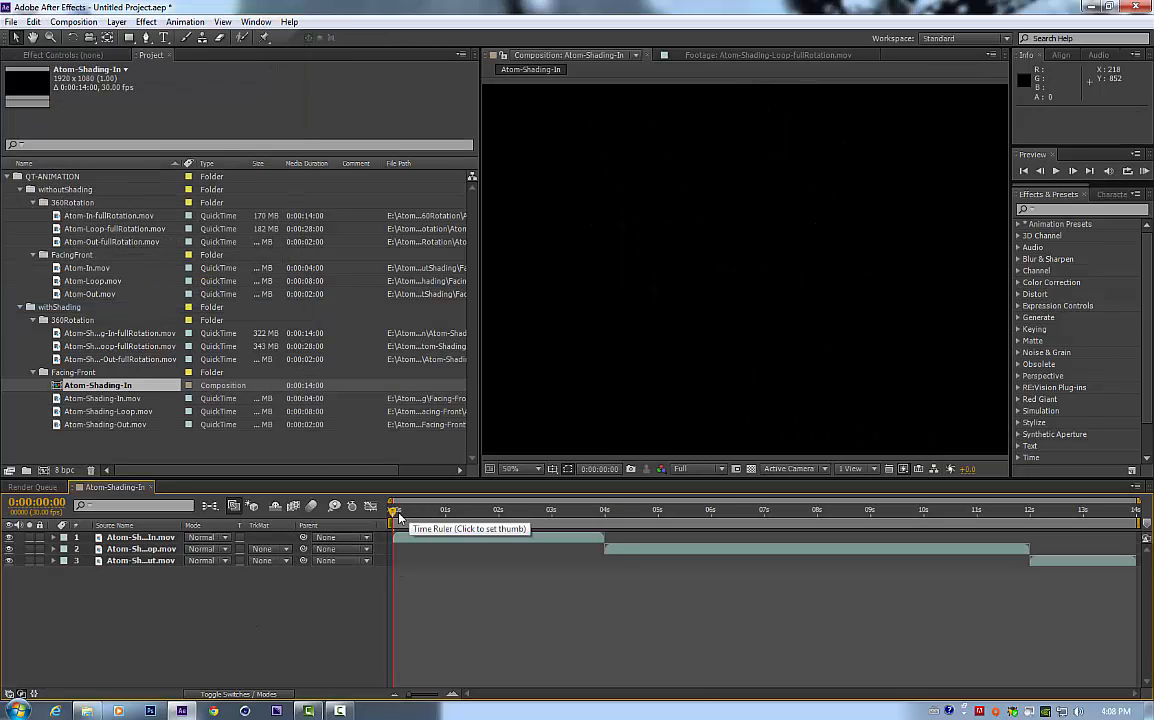
Step: Scrub the new composition to about 3 seconds and rename it Atom-Shading
drag(397, 511, 574, 510)
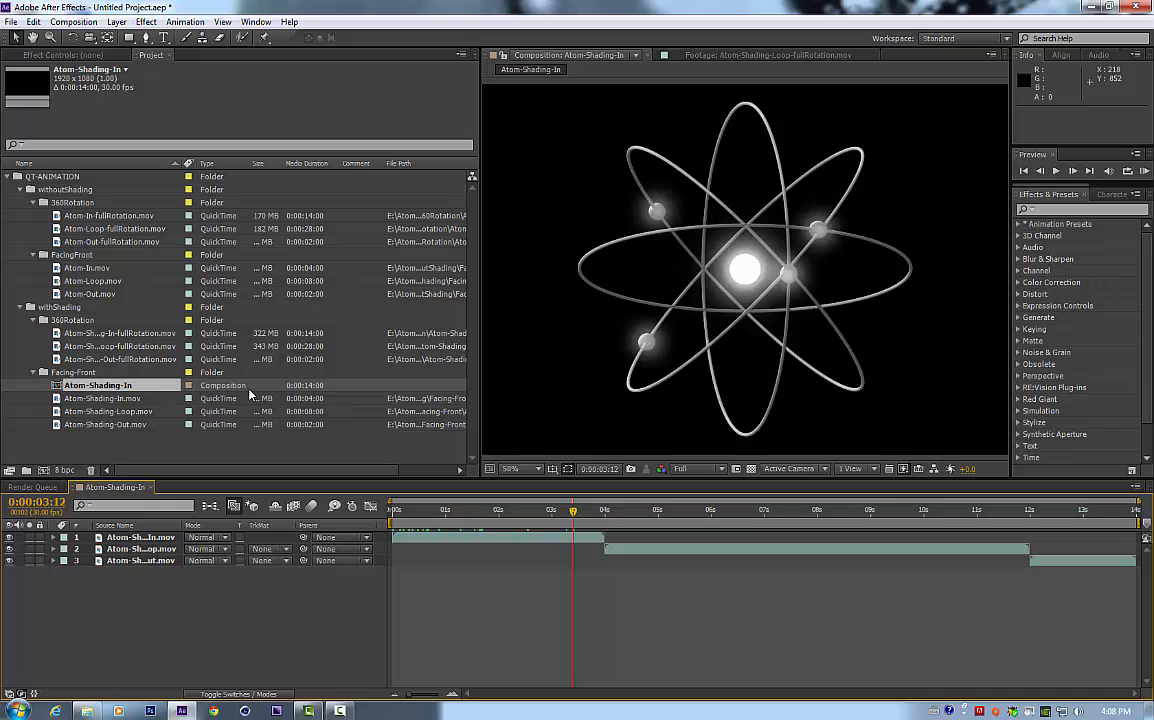
click(126, 385)
key(Return)
drag(116, 385, 163, 388)
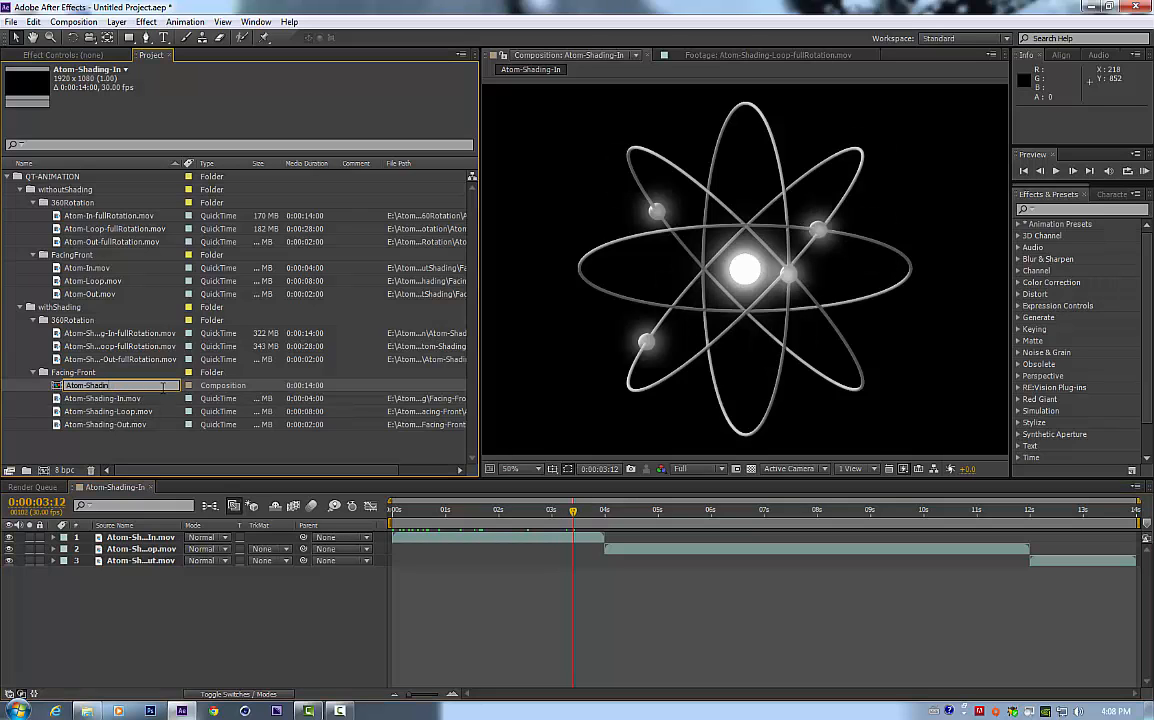
key(Return)
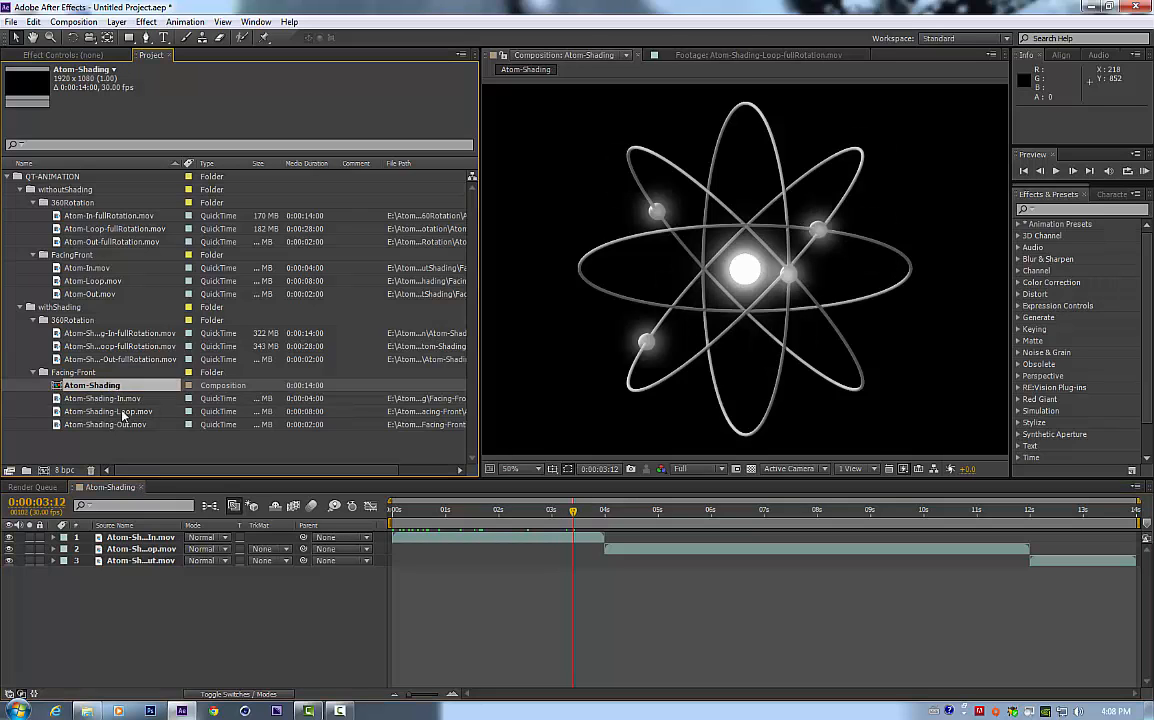
Step: Scrub through the whole Atom-Shading composition and stop at about 0:00:05:17
drag(578, 512, 1149, 535)
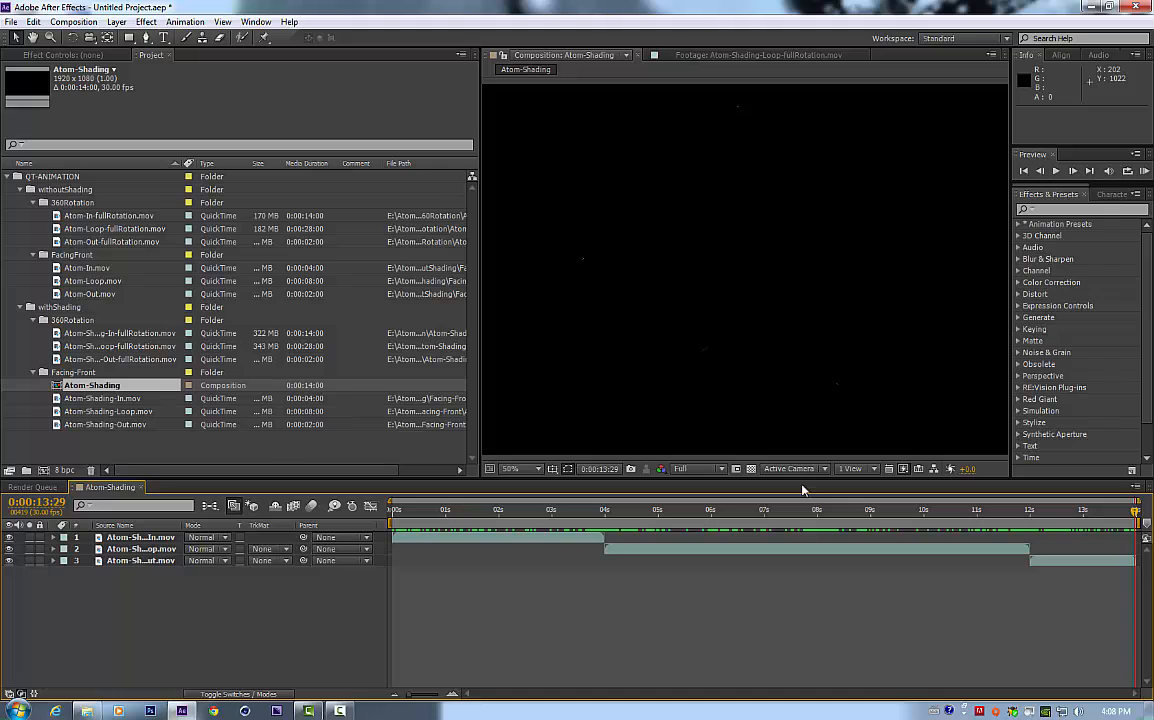
drag(1136, 512, 27, 559)
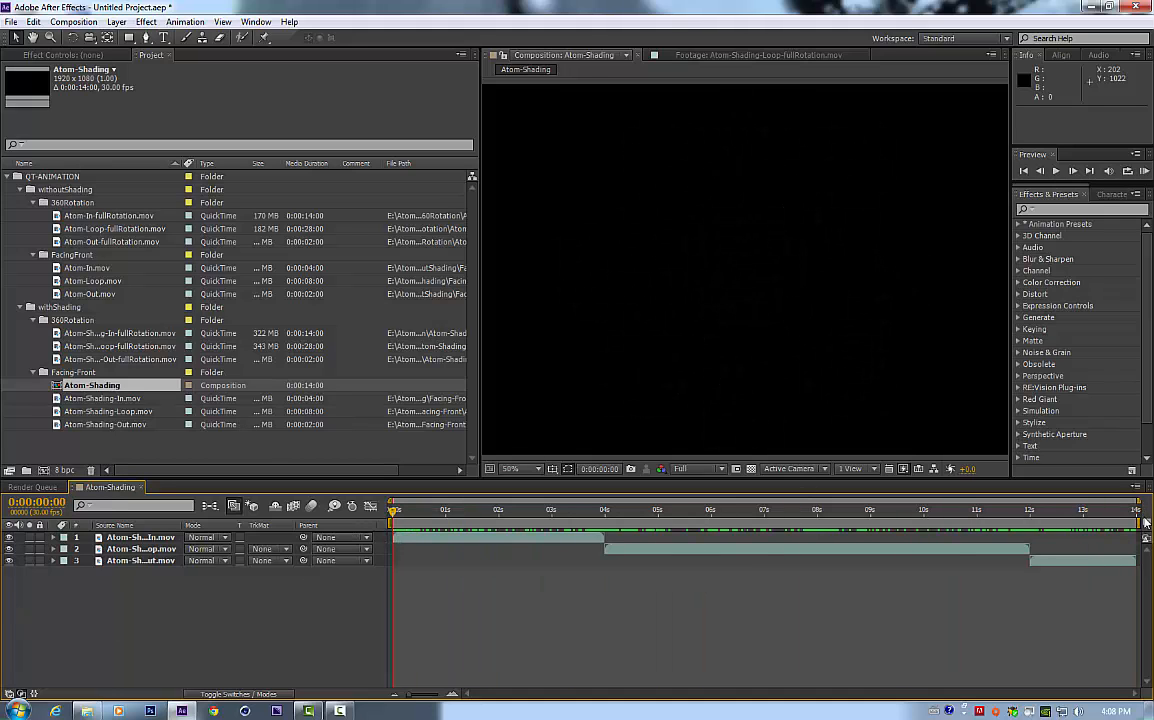
drag(1075, 502, 688, 510)
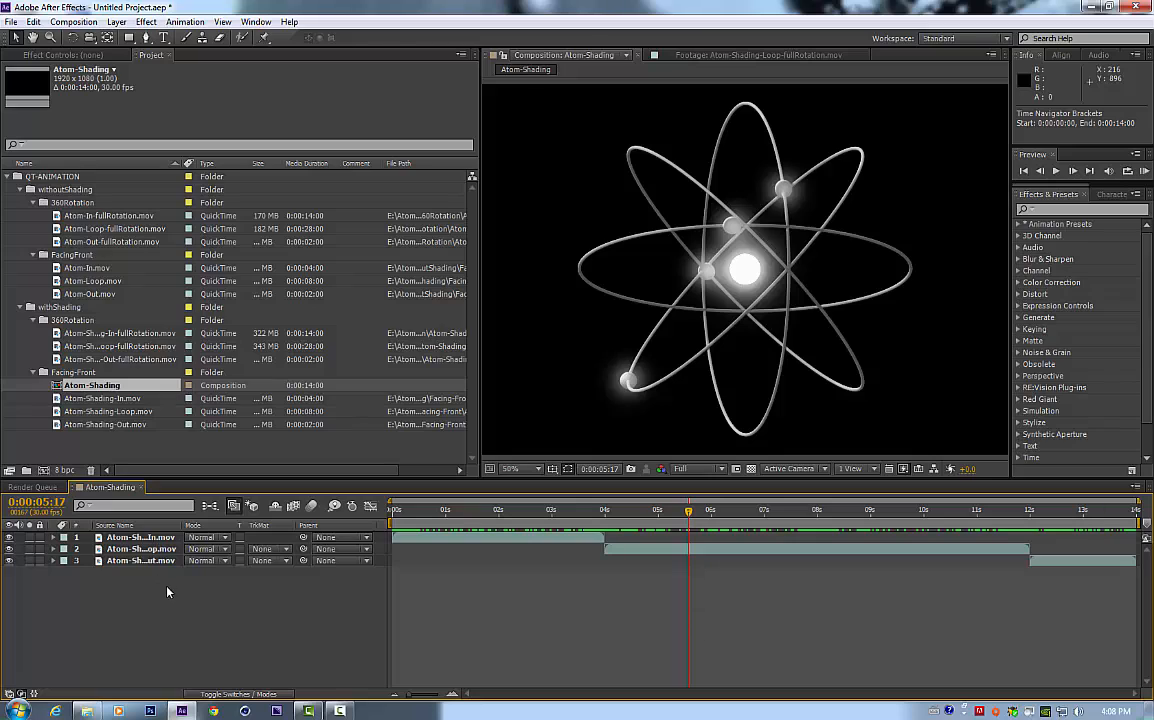
Step: Add an adjustment layer above the Atom-Shading-In.mov layer in the Atom-Shading composition
click(140, 537)
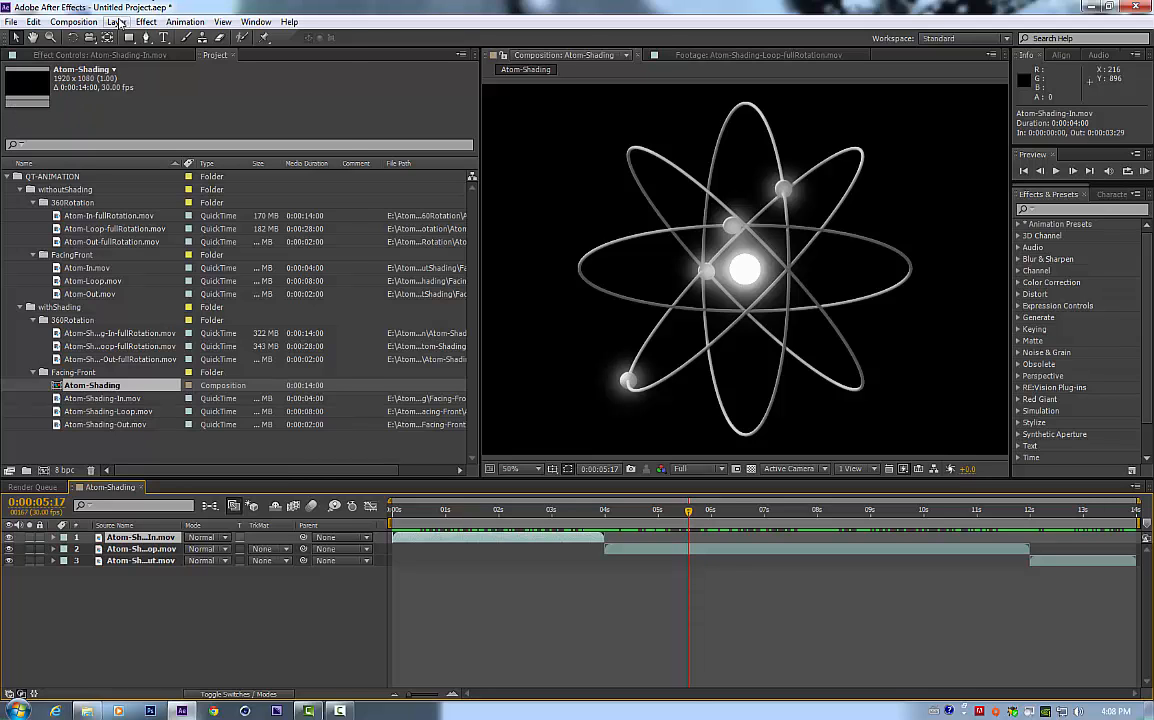
click(115, 22)
mouse_move(116, 22)
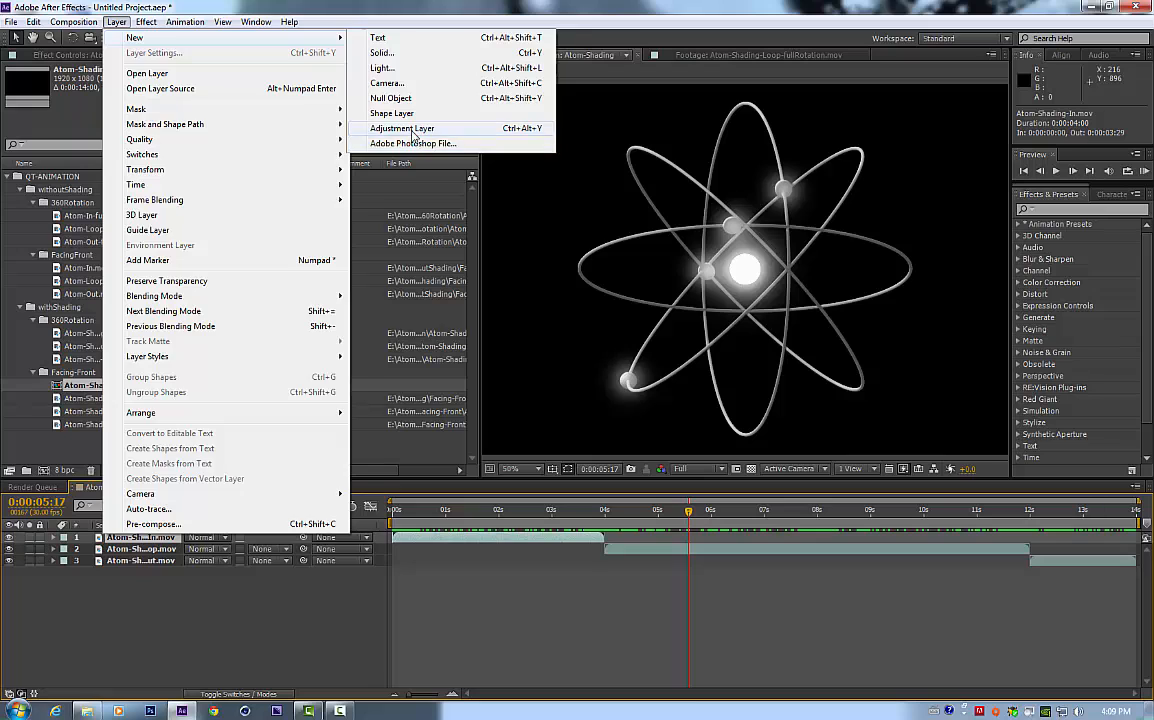
click(402, 128)
Step: Find the Hue/Saturation effect by searching for "hue" and apply it to the adjustment layer
click(1106, 209)
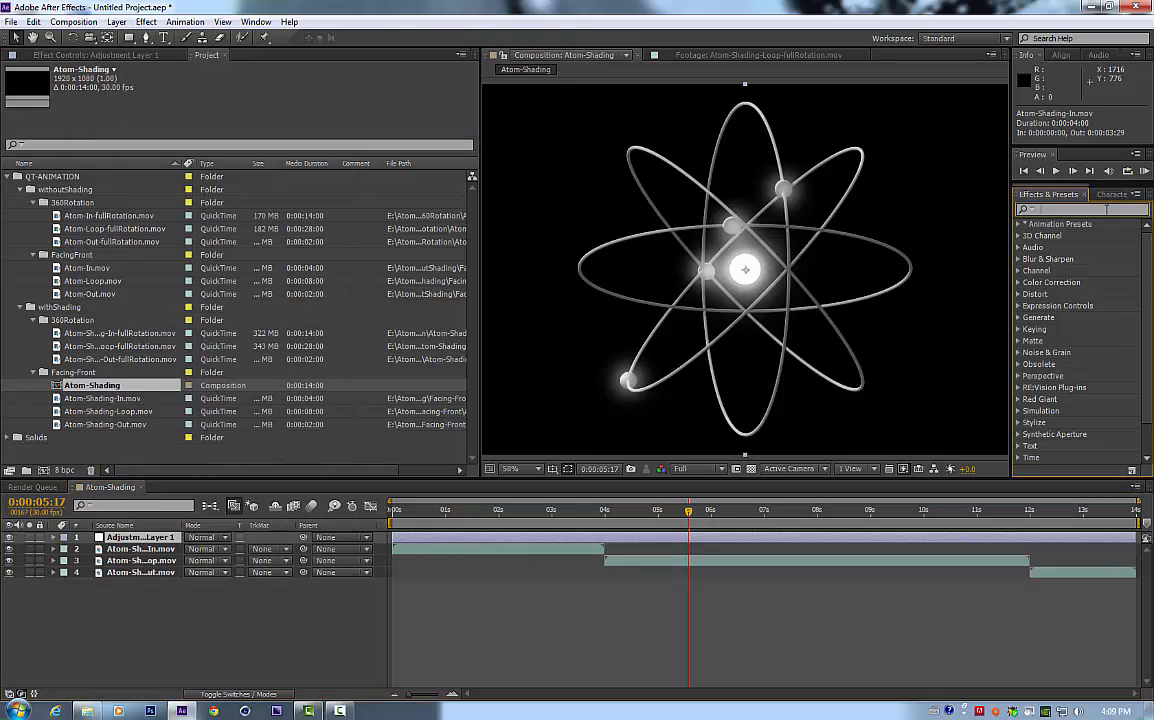
text(hue)
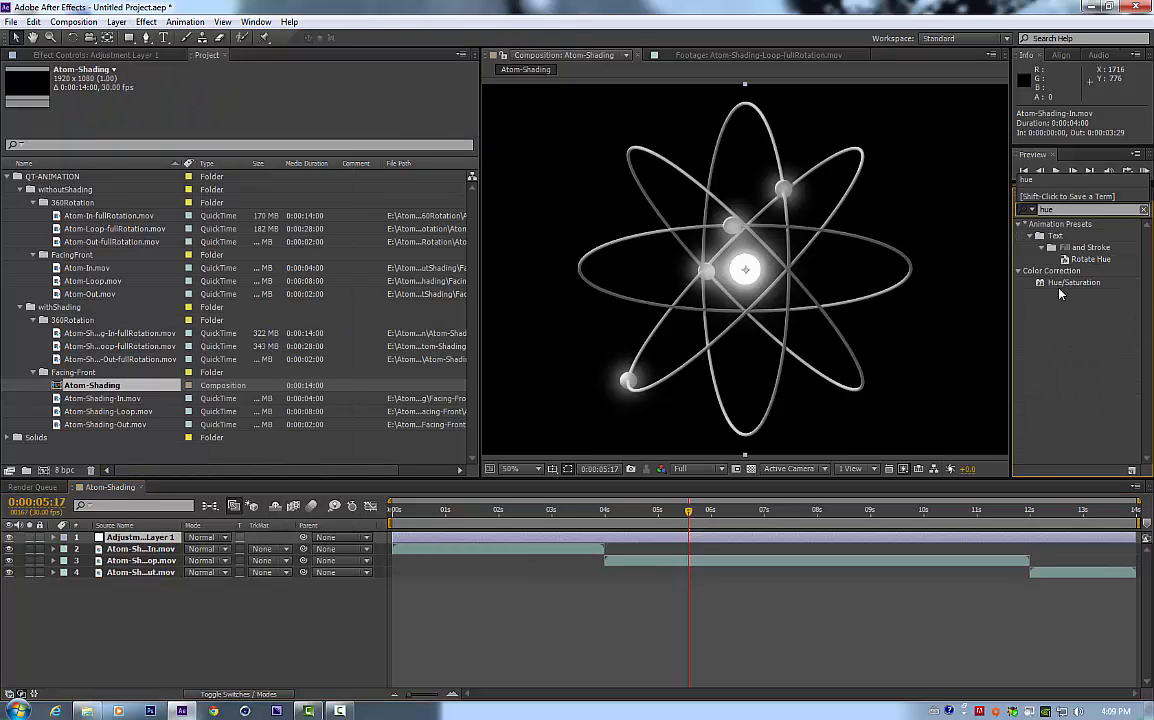
drag(1062, 286, 135, 541)
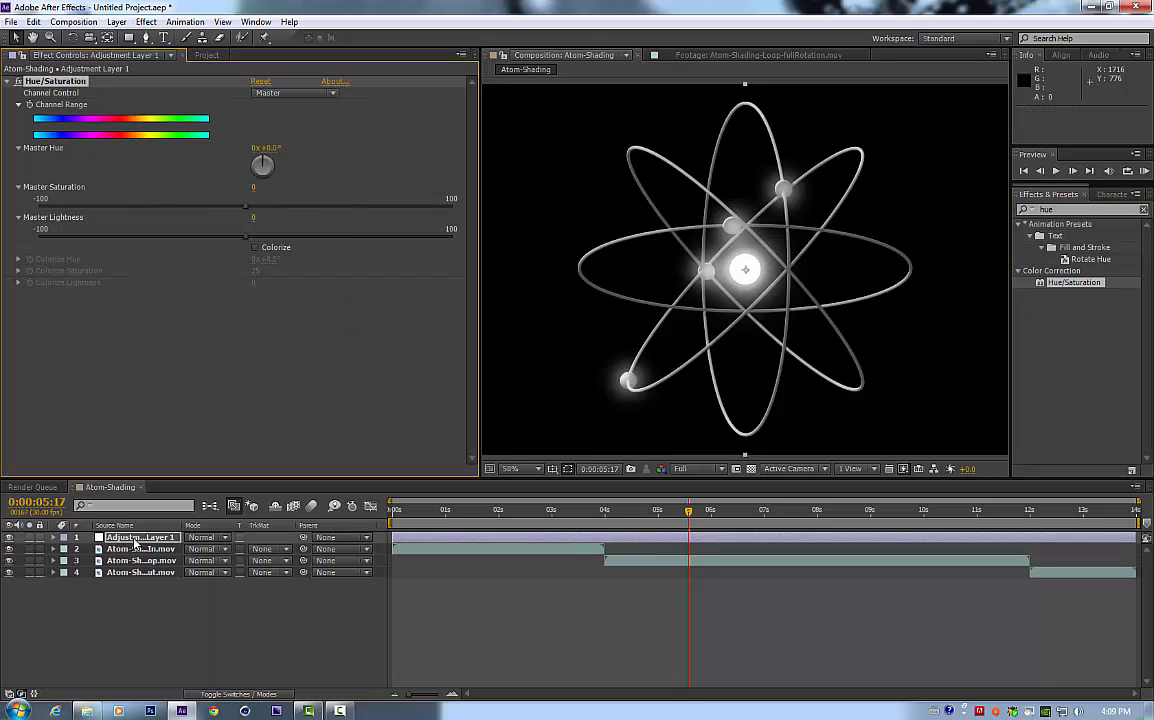
Step: Turn on Colorize in the Hue/Saturation effect, setting Colorize Saturation to 59 and Colorize Hue to about 90°
click(256, 247)
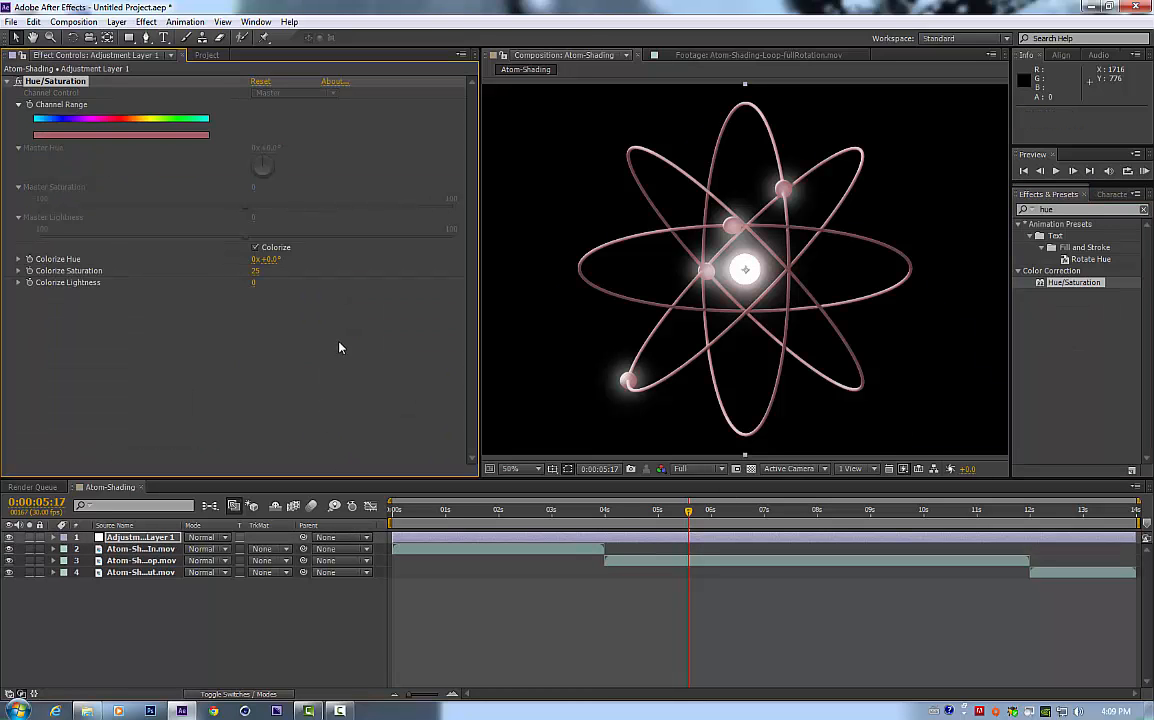
drag(255, 271, 272, 271)
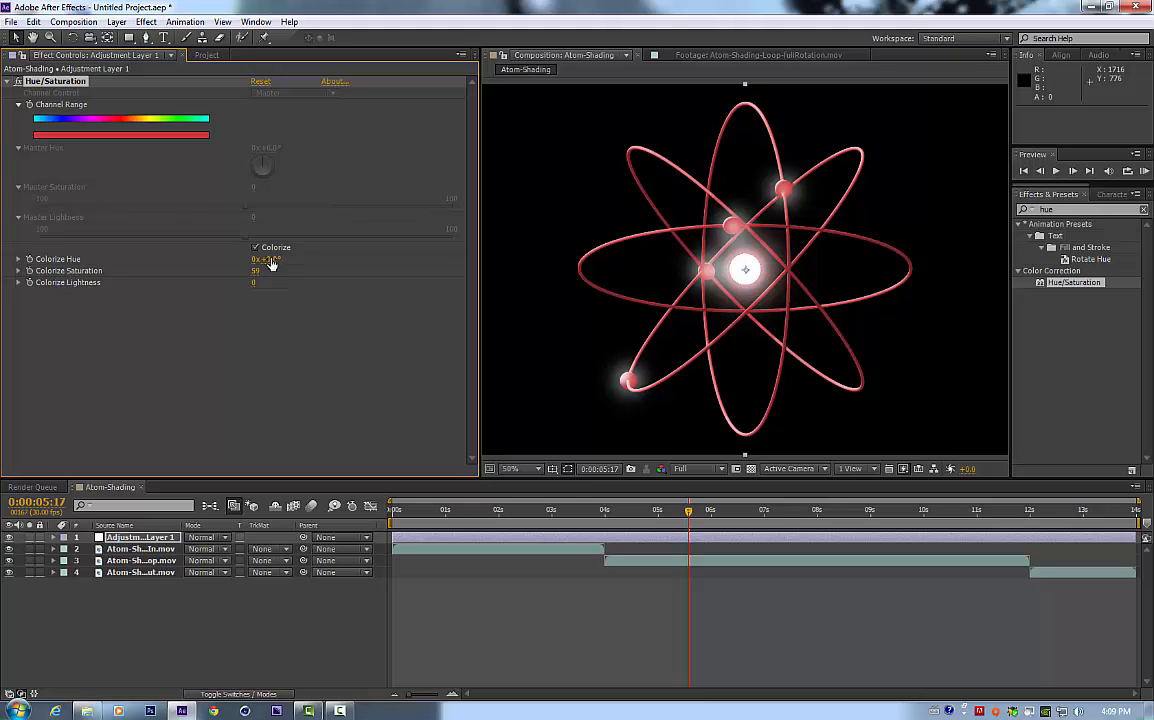
drag(264, 259, 317, 257)
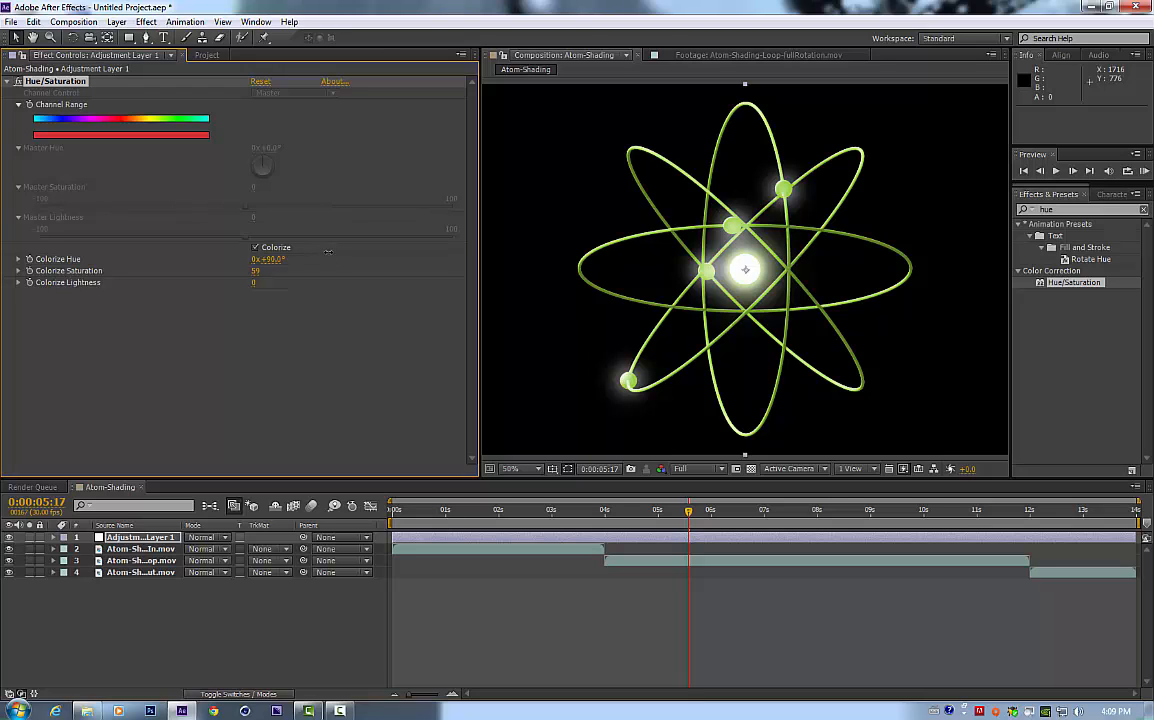
Step: Set the Hue/Saturation effect's Colorize Hue to about -9° and scrub the Atom-Shading composition to 0:00:09:12
drag(334, 251, 253, 245)
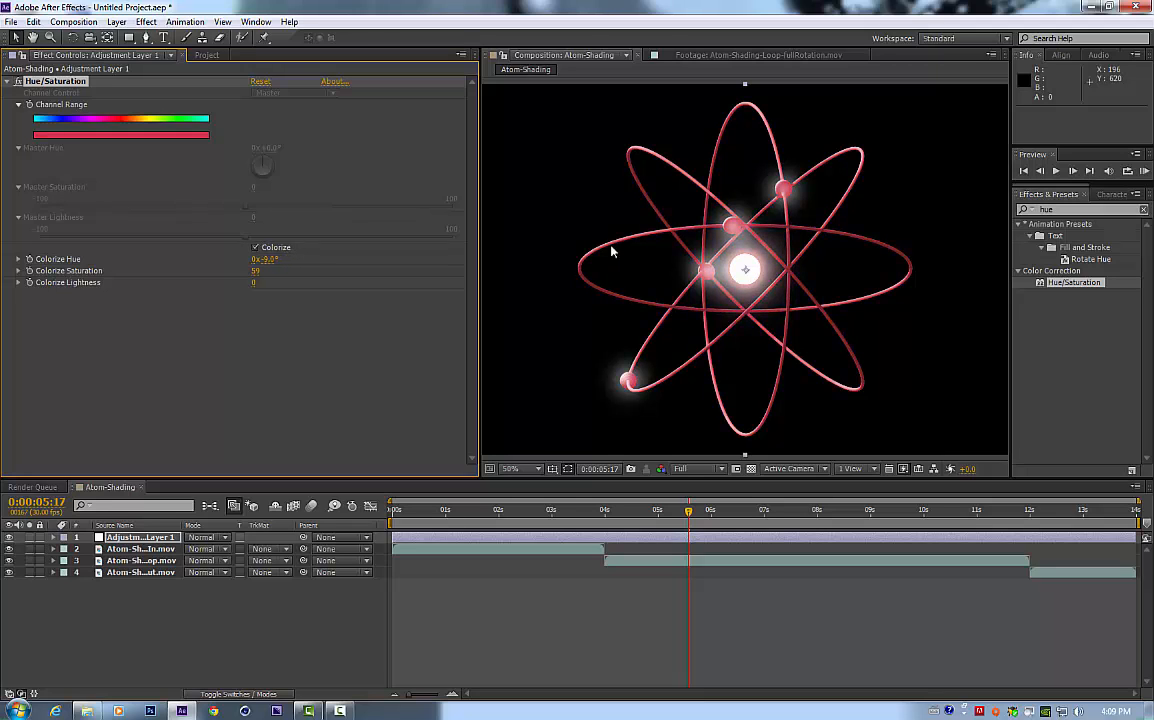
drag(479, 252, 316, 258)
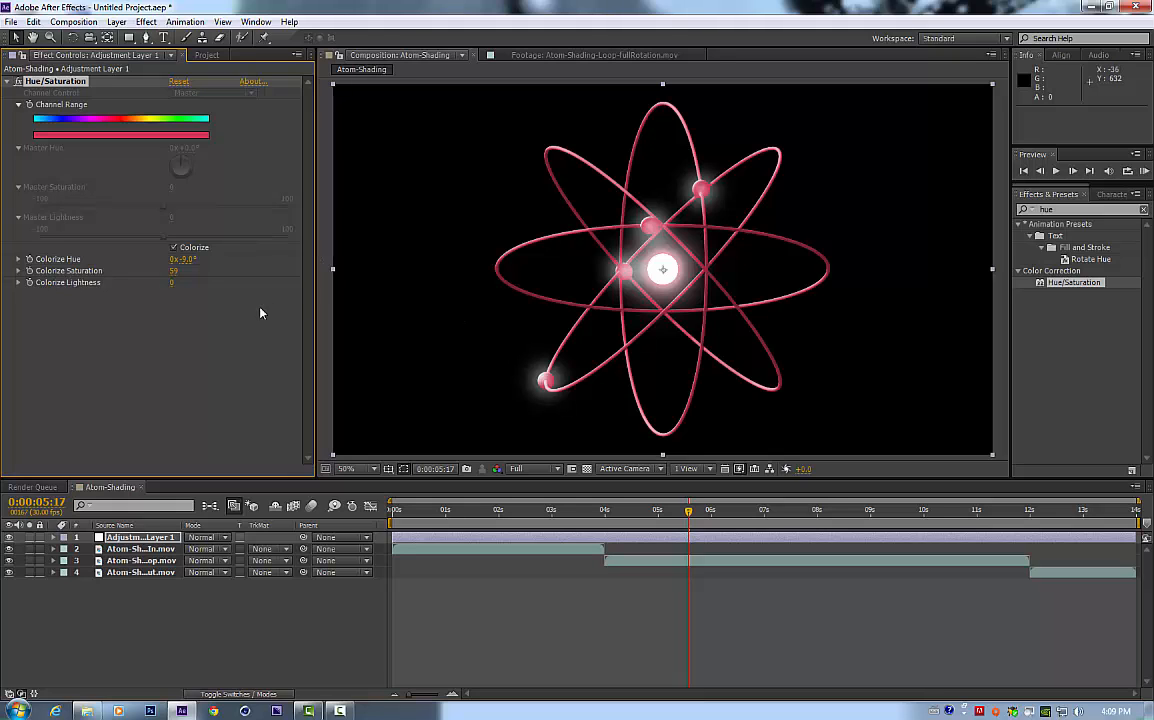
click(204, 54)
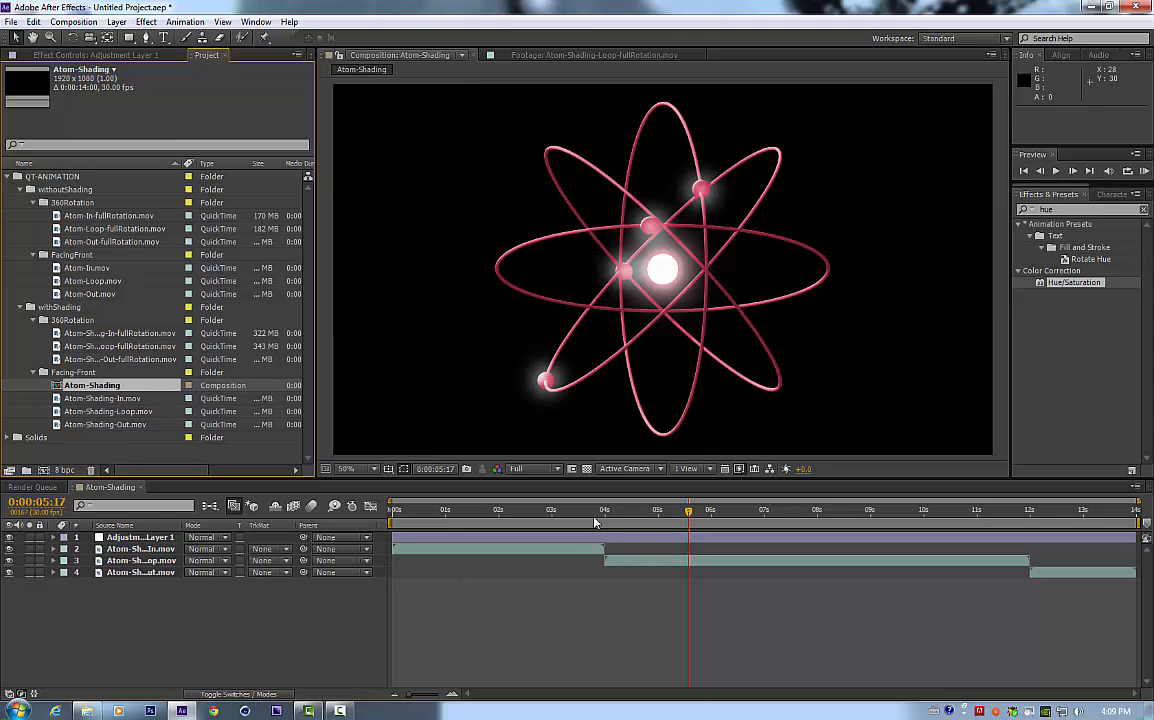
click(618, 514)
drag(631, 522, 893, 514)
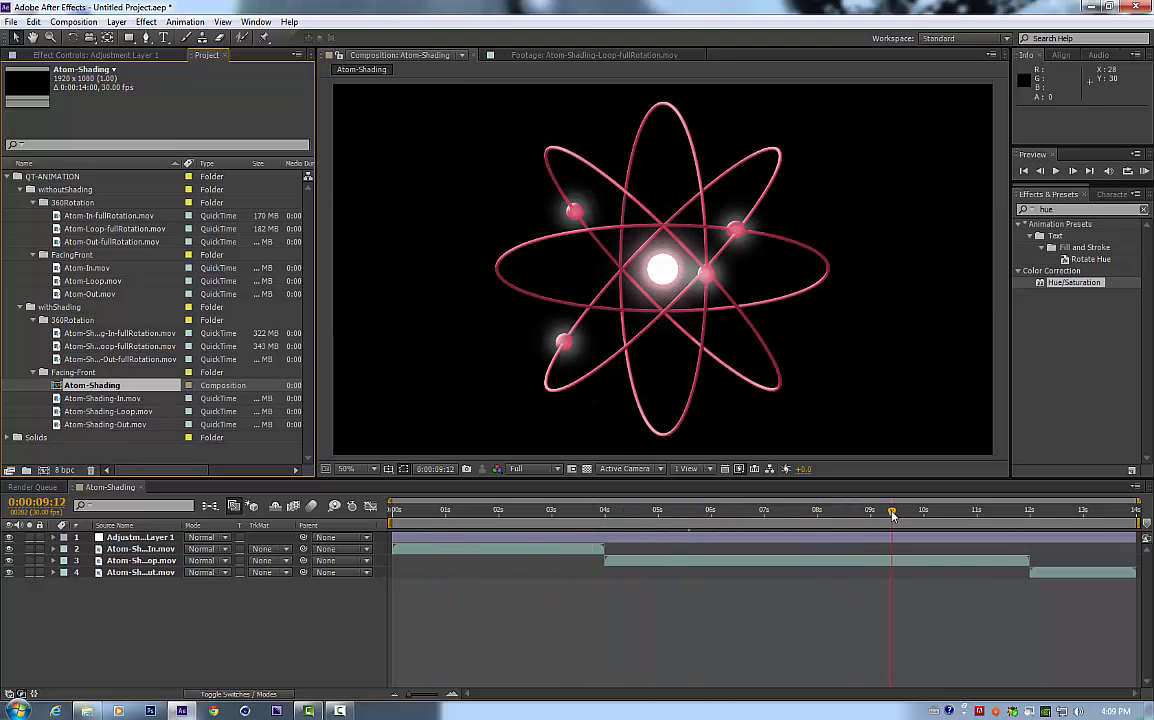
Step: Open the project Atom_CS6-Variation03.aep from the Atom Loop Pack folder, discarding the changes to the untitled project
click(1093, 7)
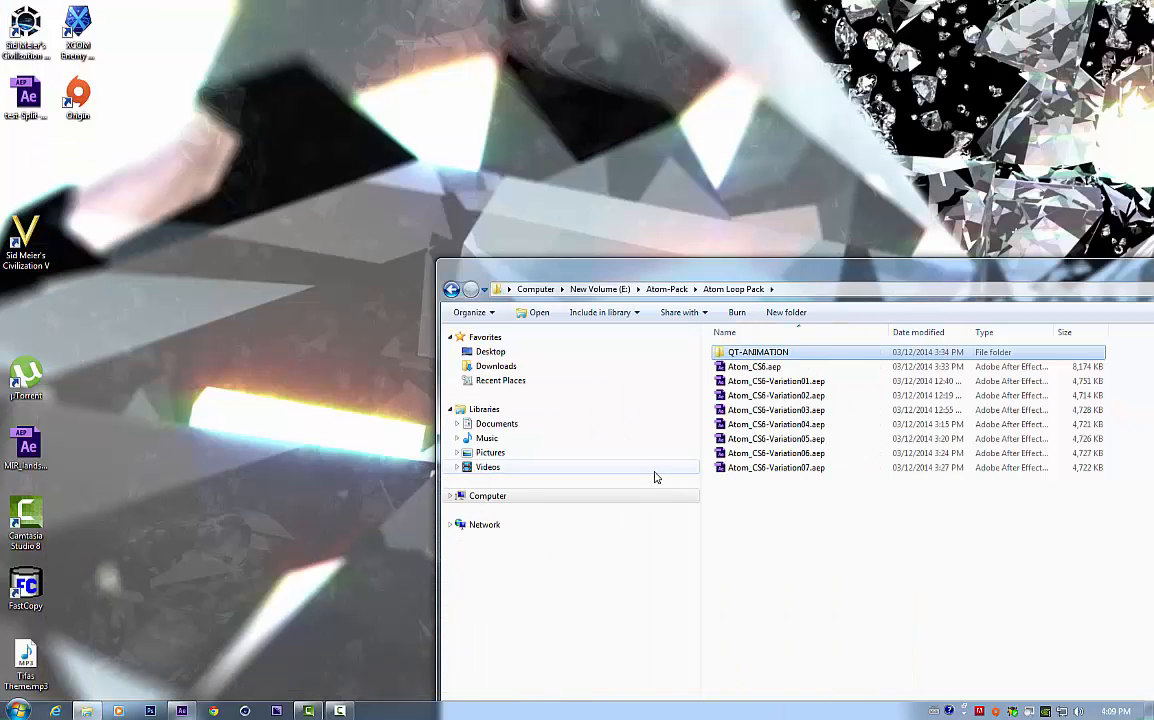
drag(920, 273, 559, 85)
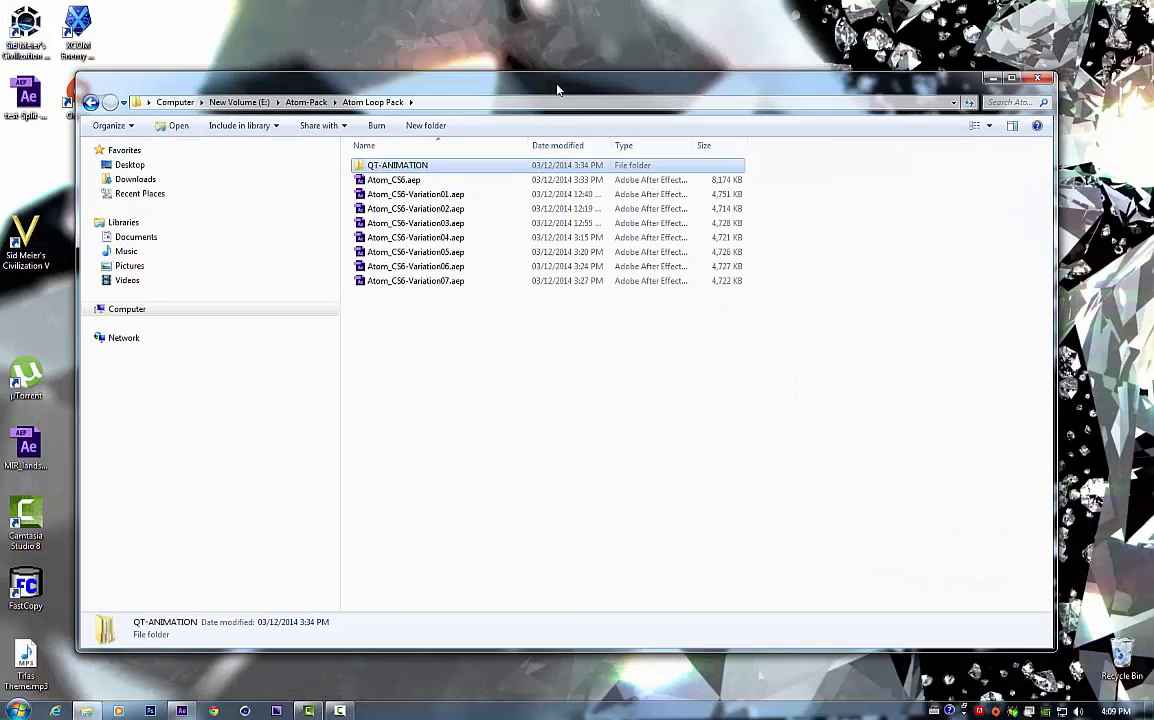
click(389, 179)
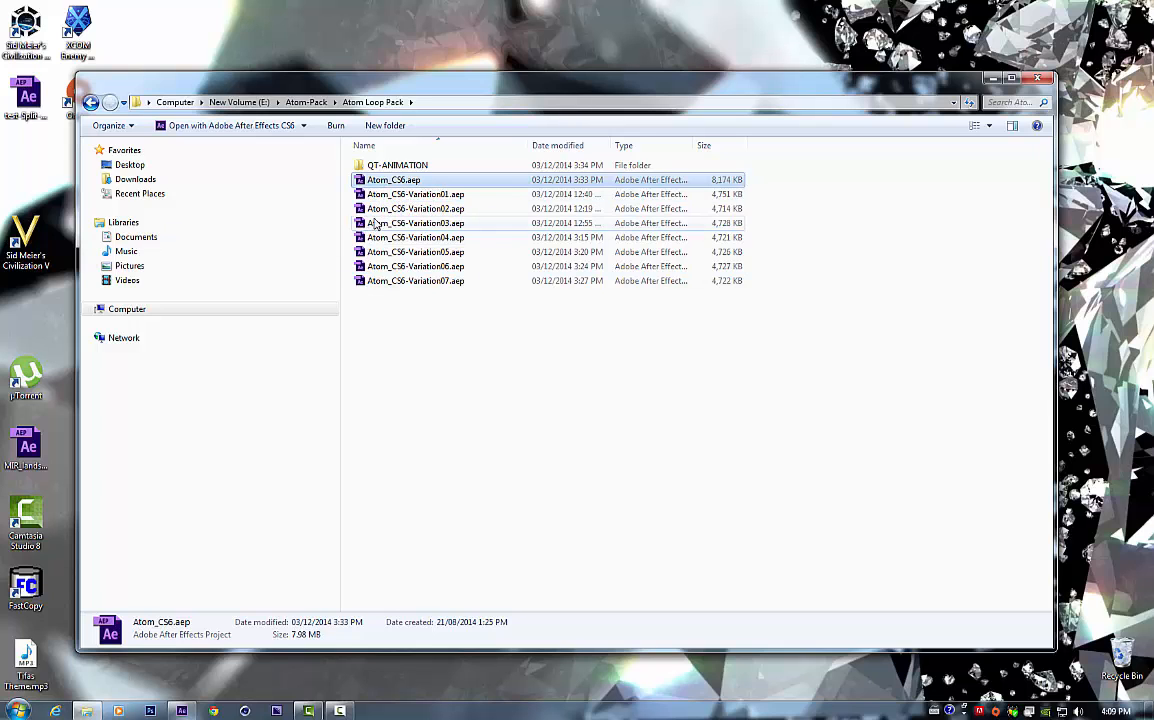
click(385, 223)
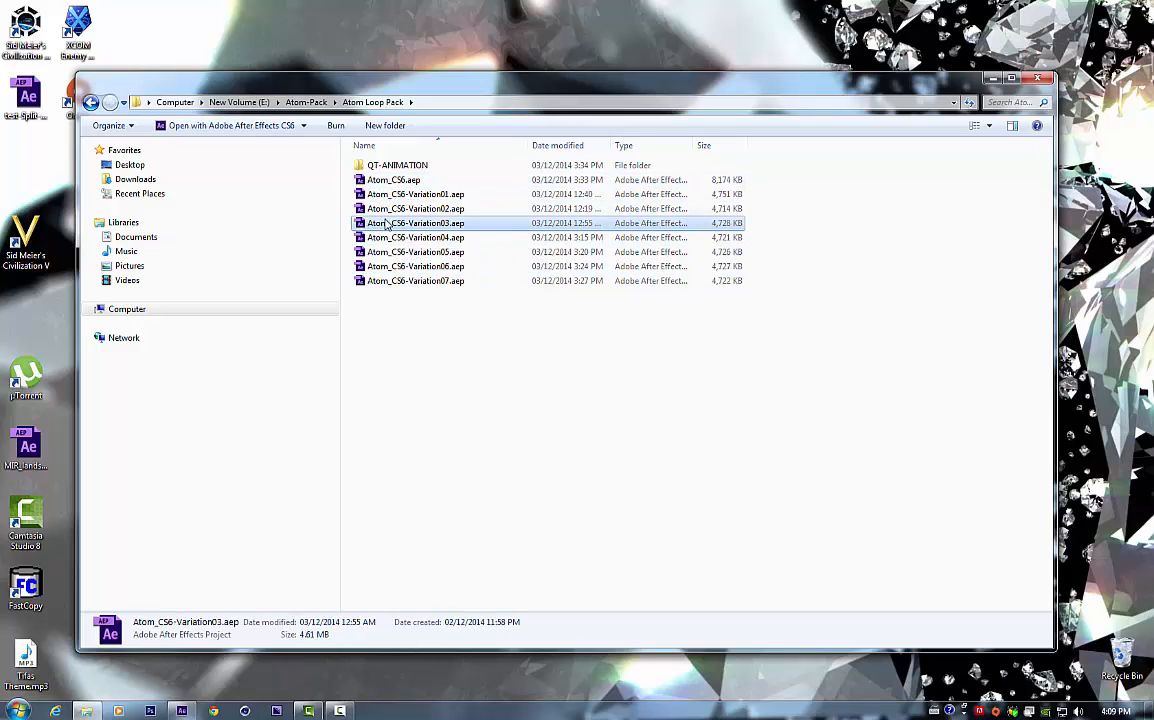
double_click(390, 225)
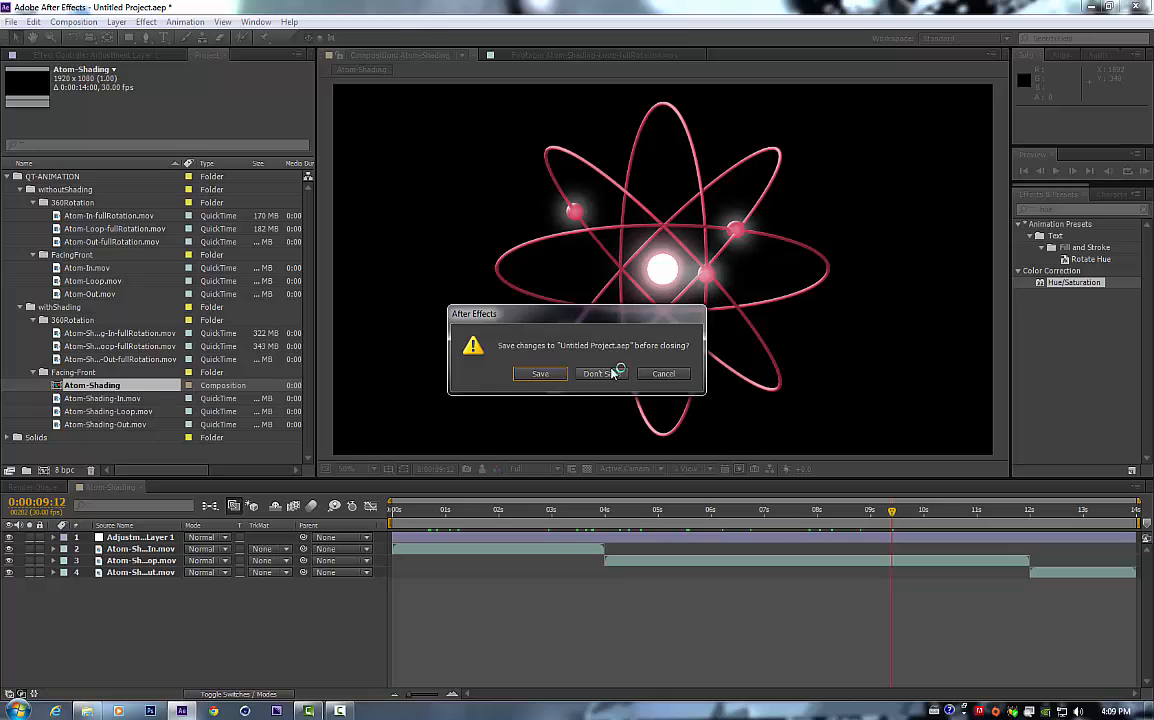
click(598, 370)
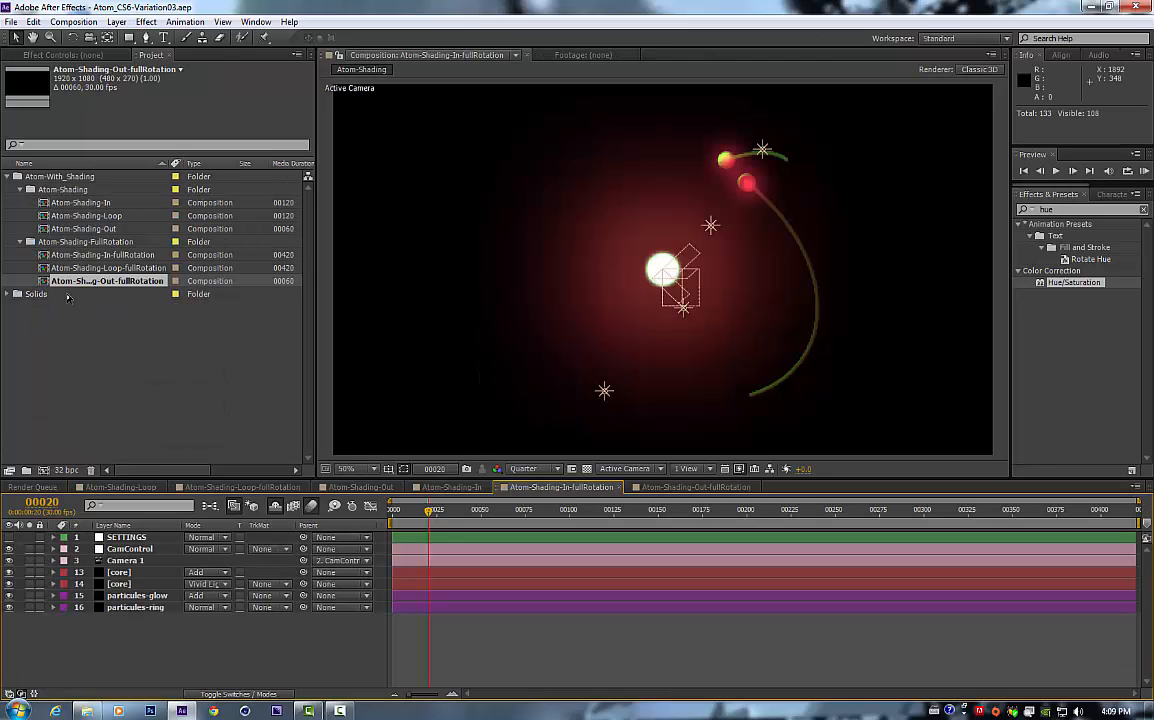
Step: Open the Atom-Shading-Loop-fullRotation composition and display the effect controls of its SETTINGS layer
double_click(140, 269)
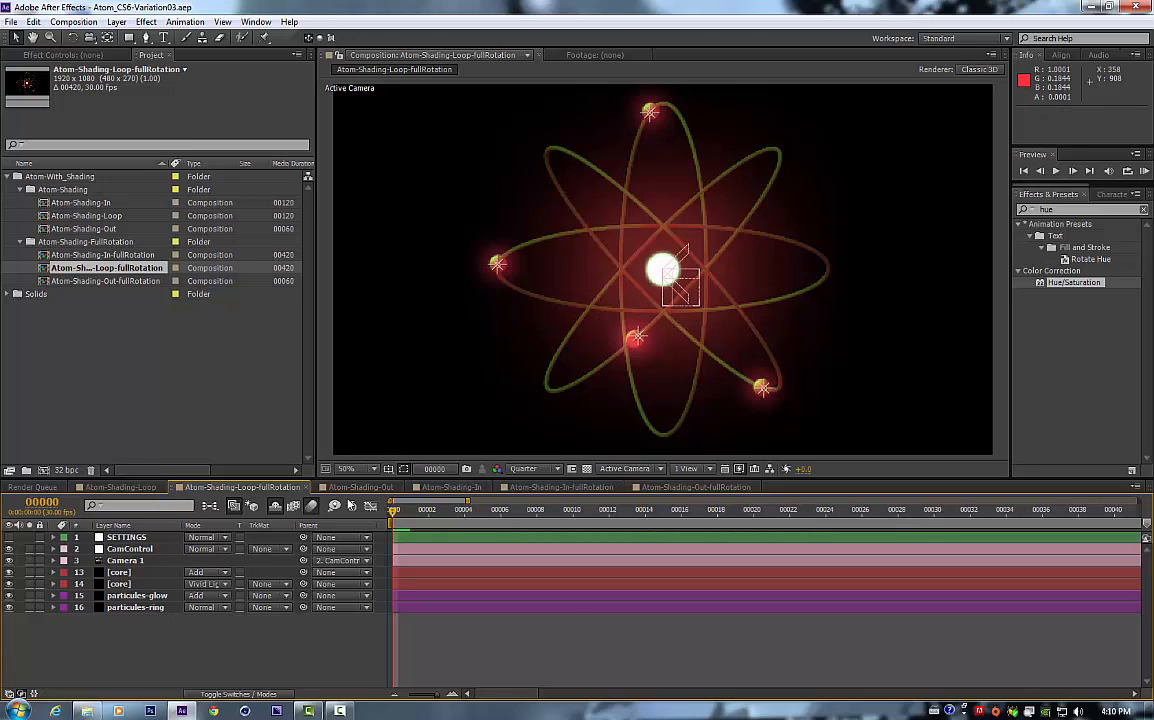
key(KP_0)
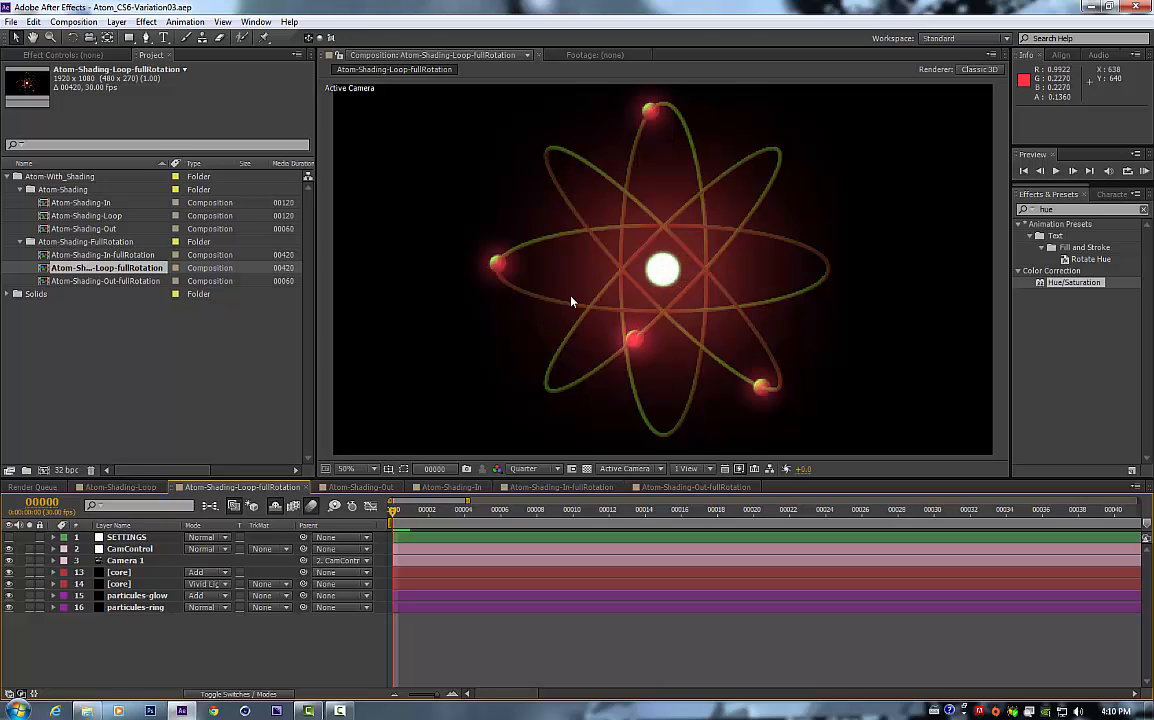
click(162, 541)
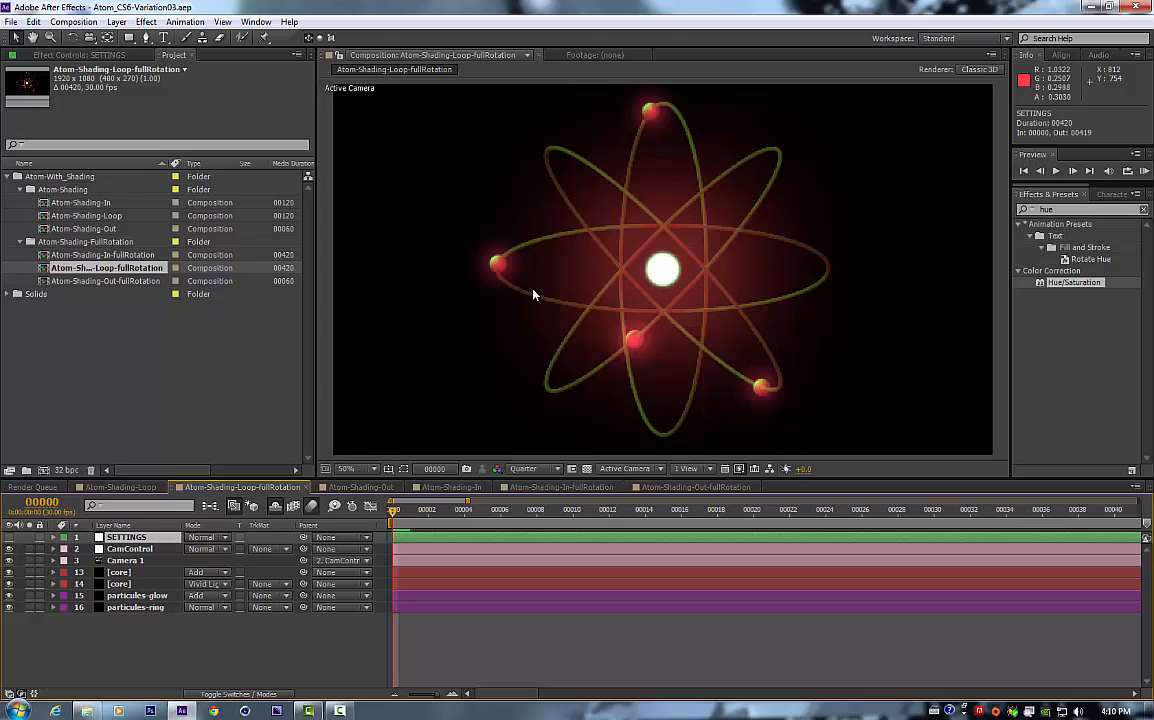
key(F3)
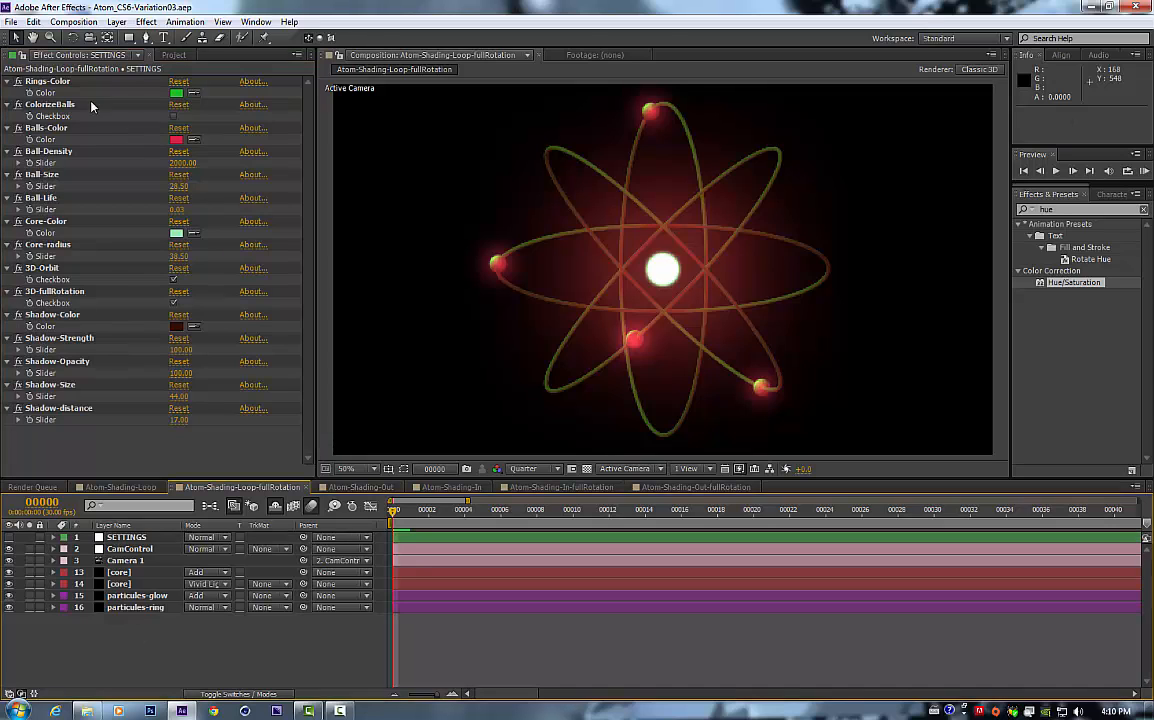
click(174, 54)
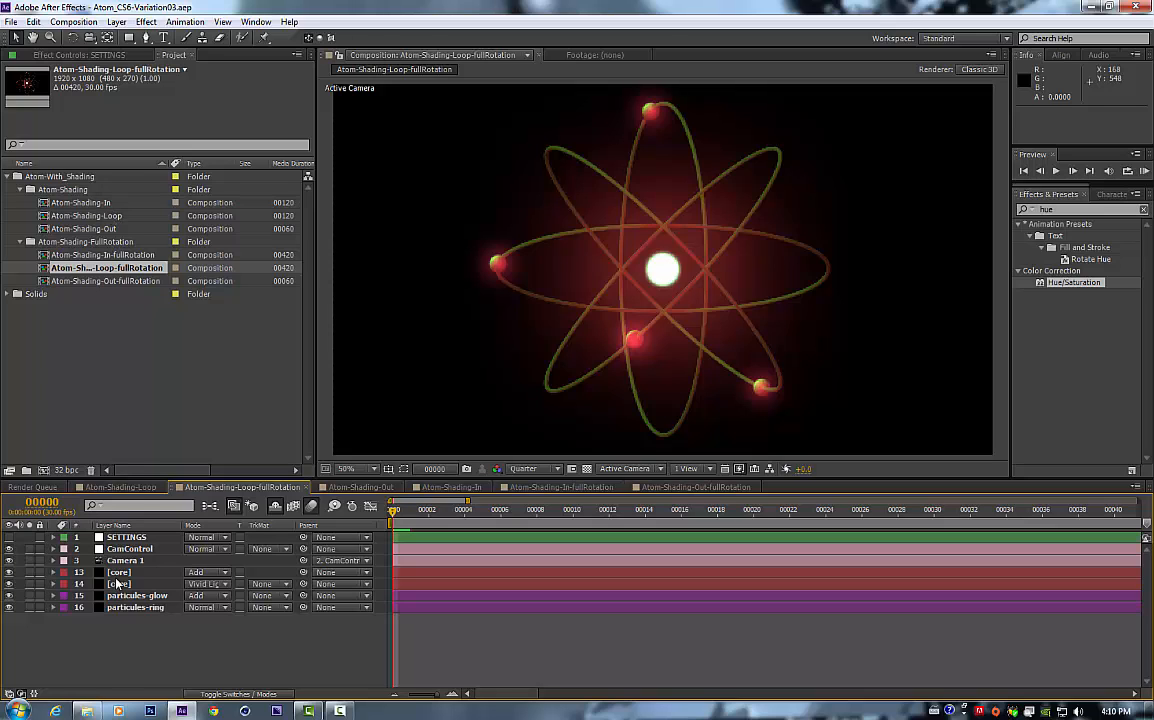
click(118, 539)
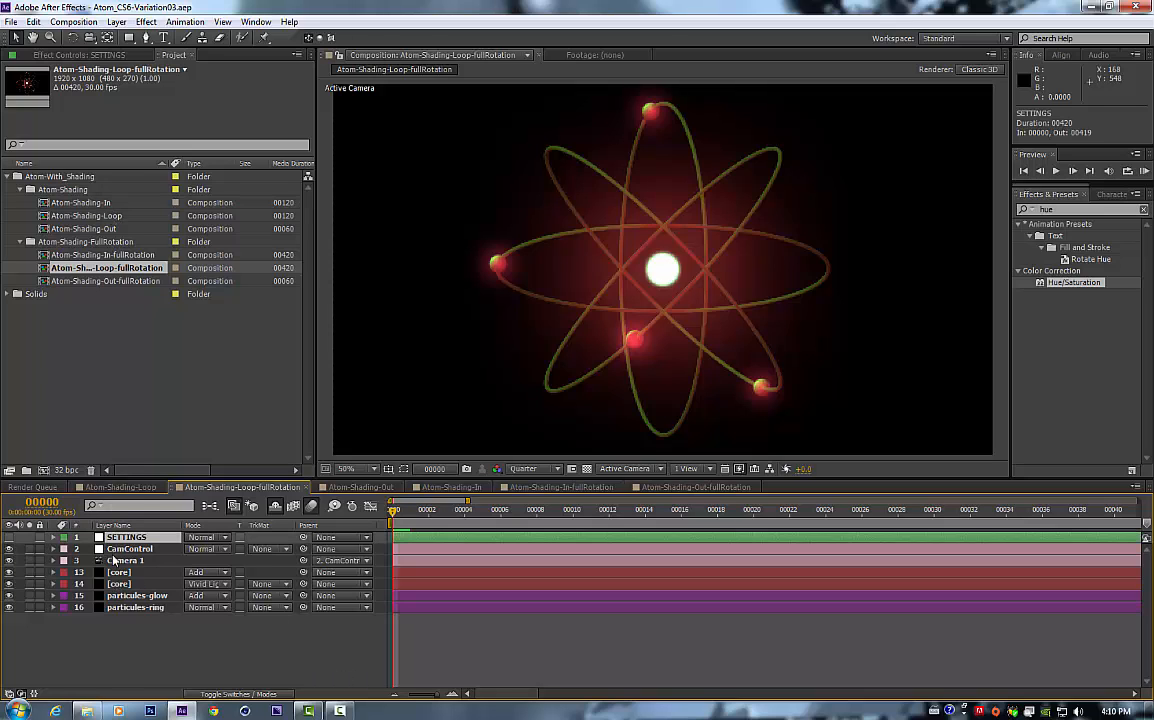
click(114, 56)
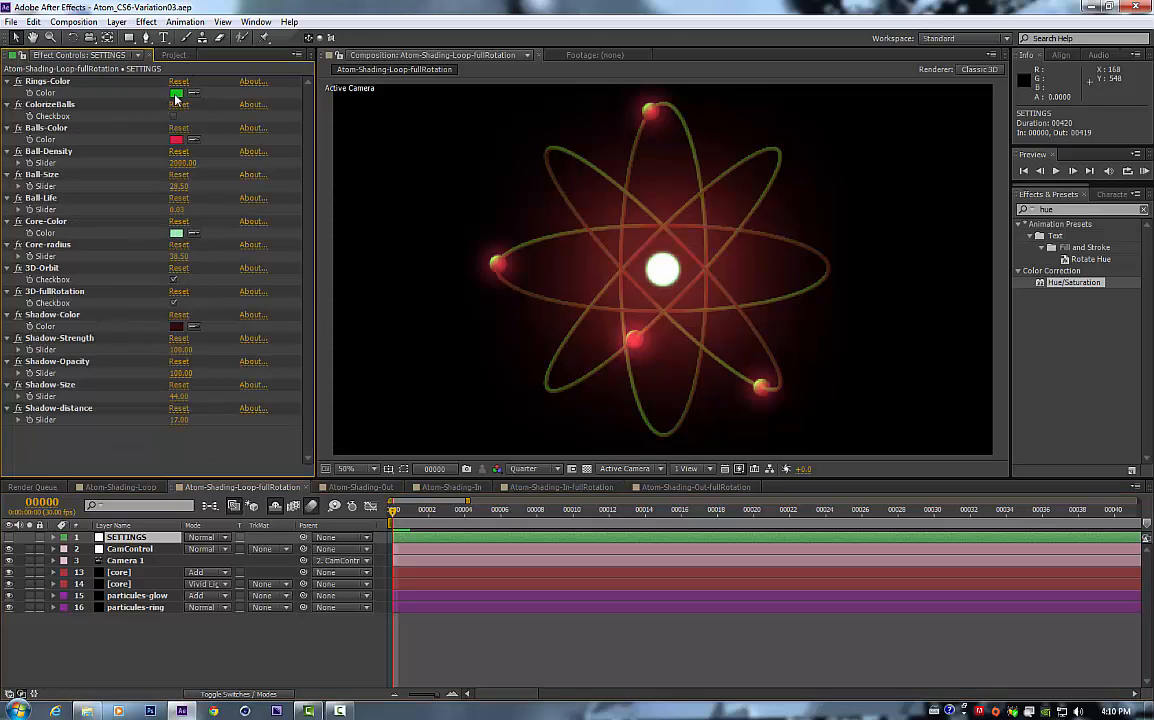
Step: Set the SETTINGS layer's Rings-Color to a golden yellow with a hue of about 44°
click(48, 82)
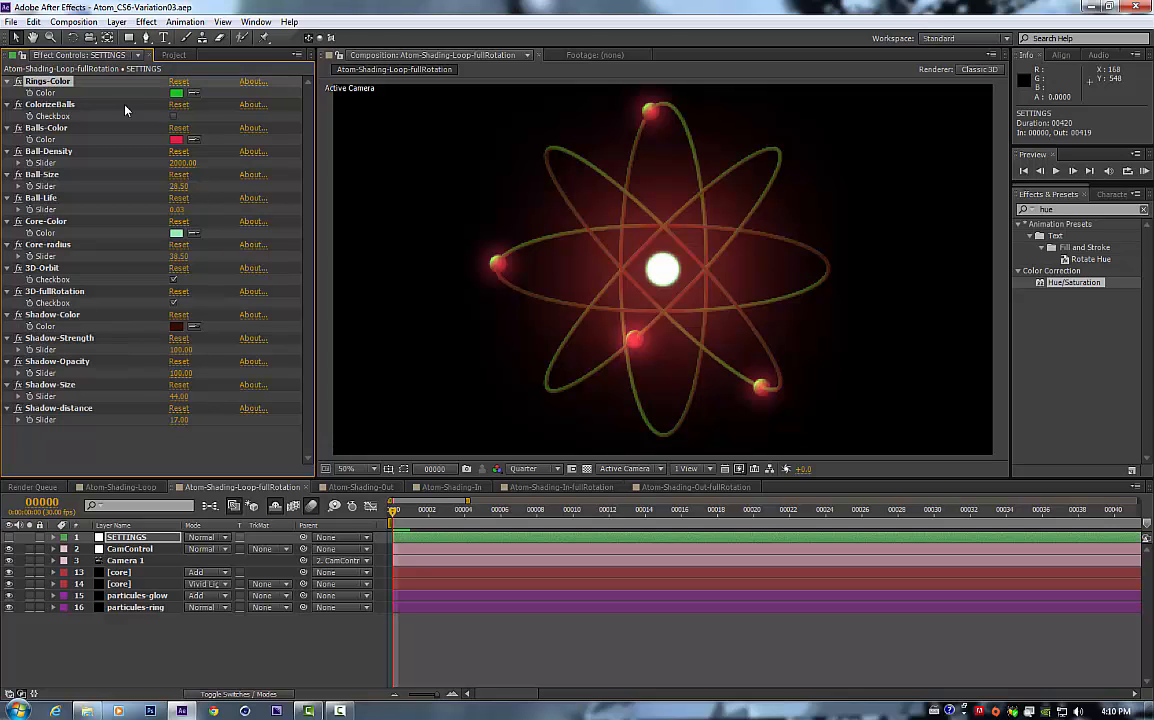
click(175, 93)
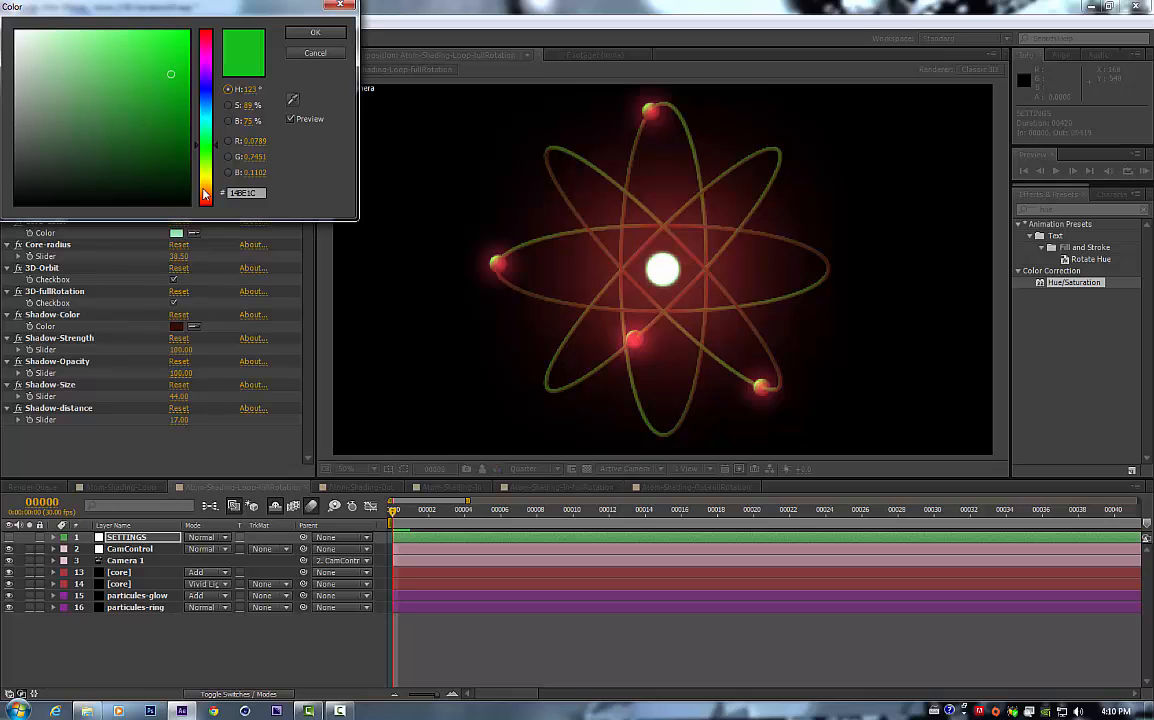
click(206, 185)
mouse_move(172, 51)
mouse_down()
mouse_move(173, 37)
mouse_move(187, 55)
mouse_up()
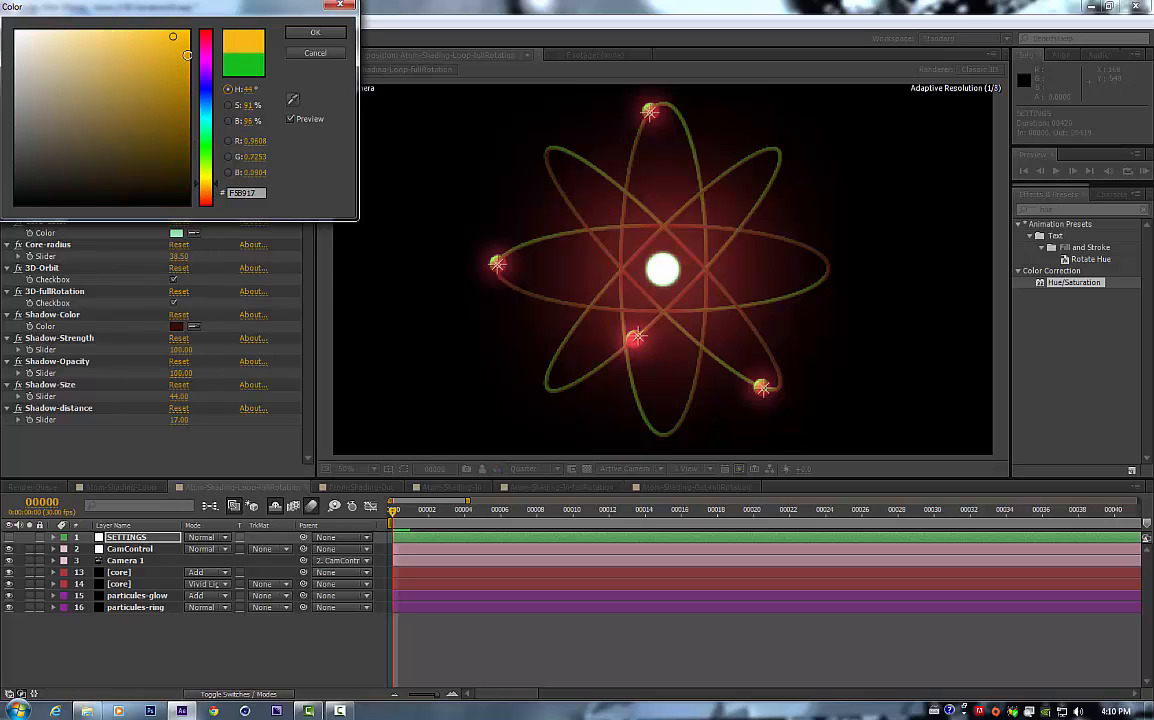
click(314, 32)
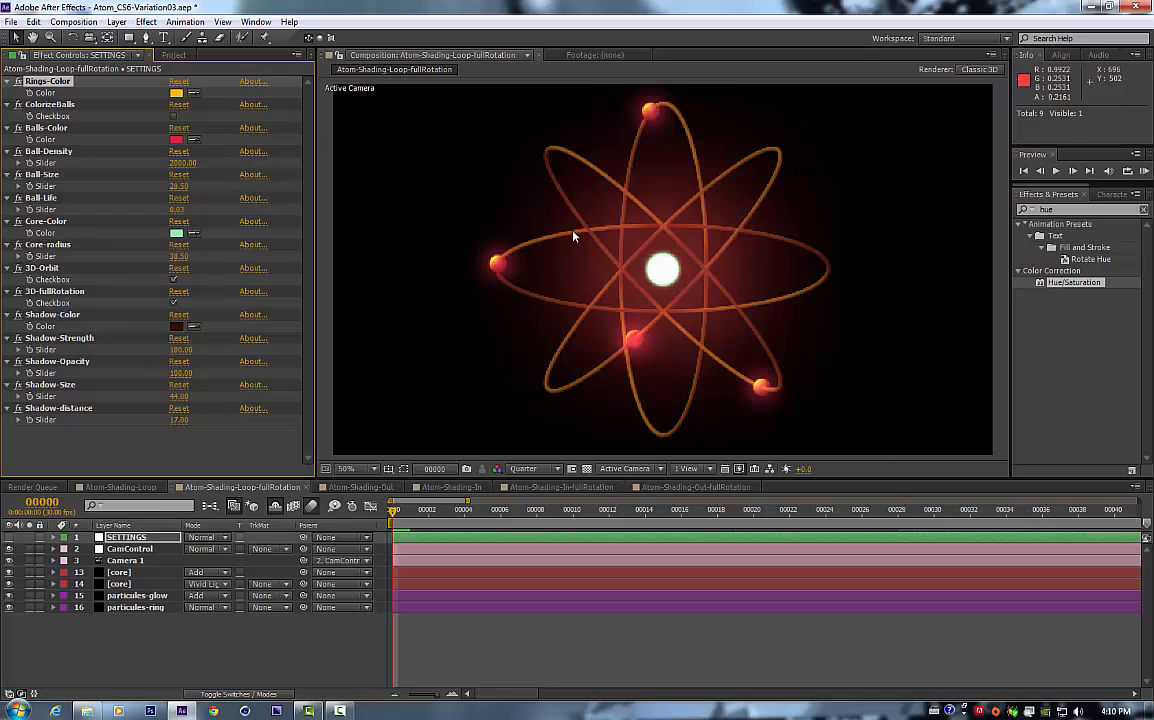
Step: Set Balls-Color on the SETTINGS layer to a yellow with a hue of about 59°
click(177, 140)
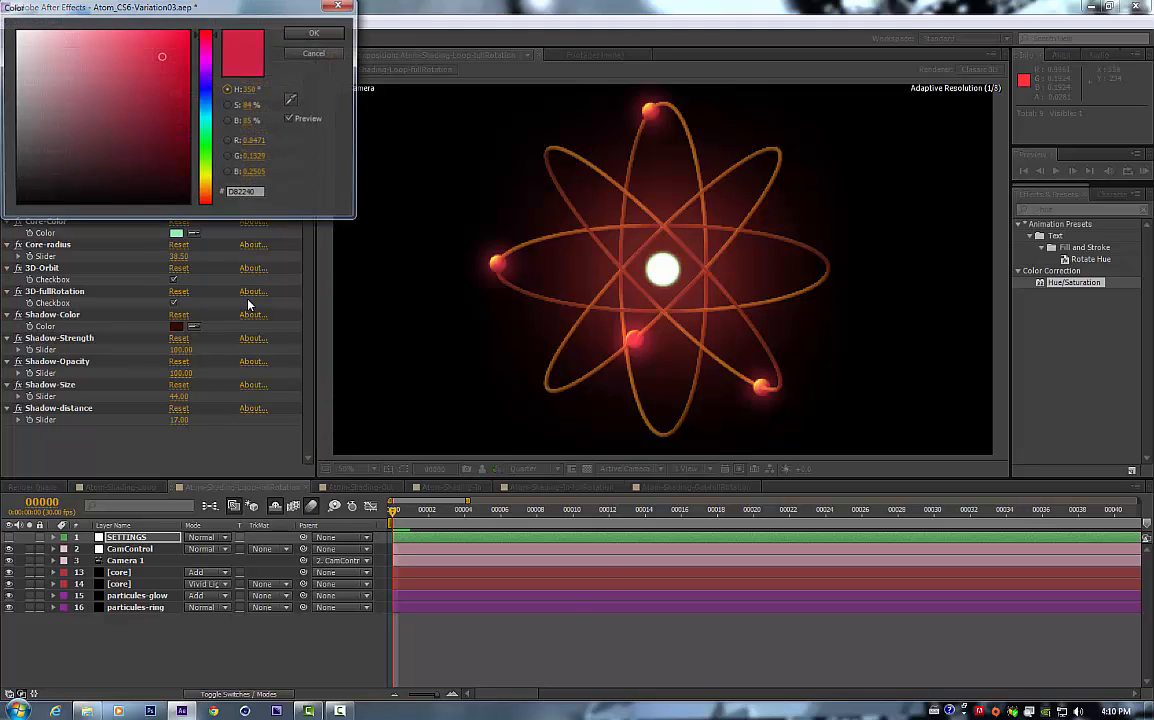
click(206, 175)
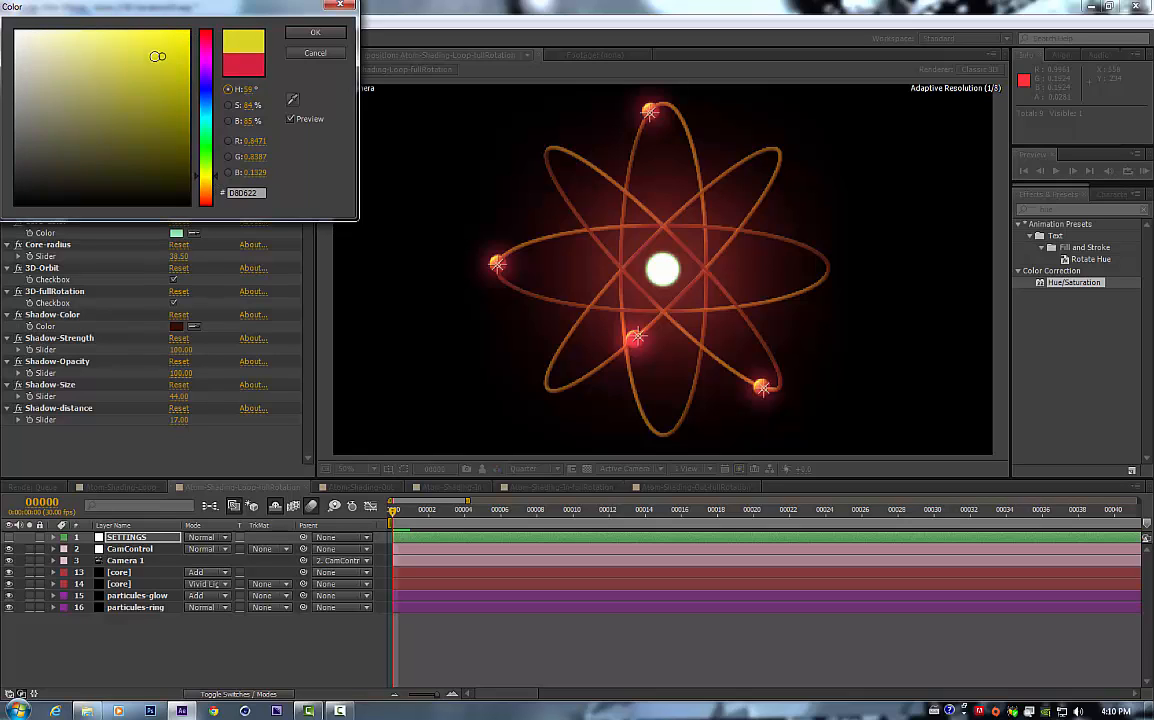
click(315, 32)
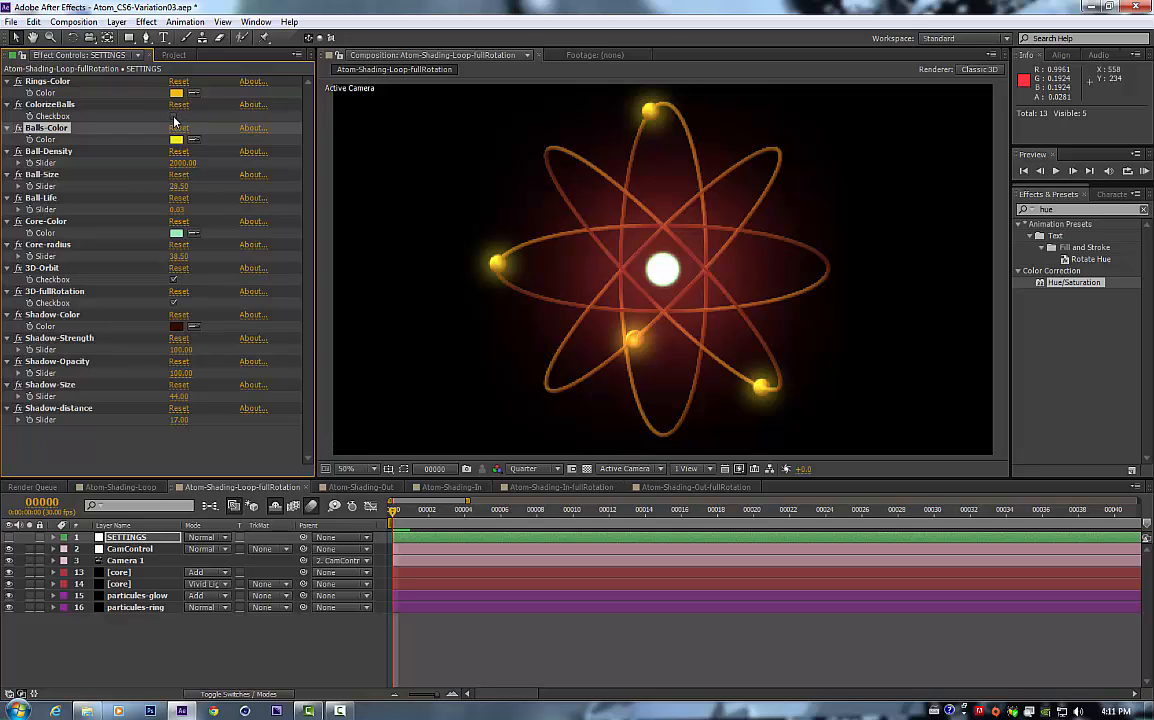
Step: Turn the ColorizeBalls option on and back off to compare the shading of the balls
click(174, 117)
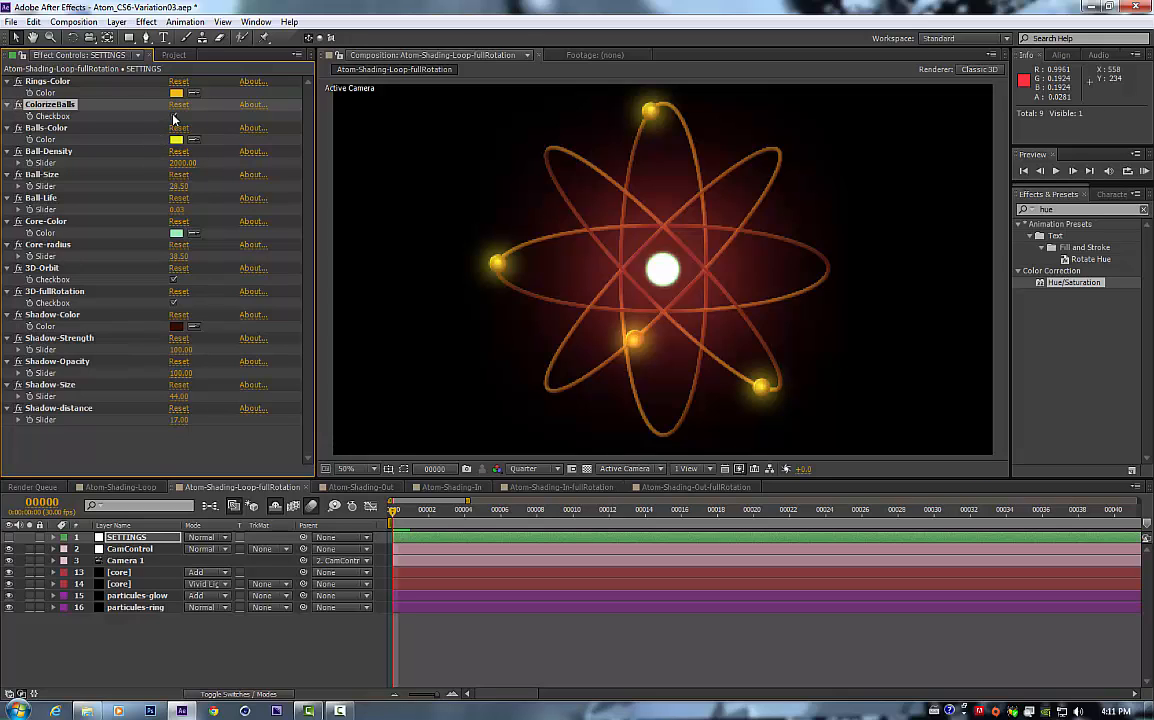
click(176, 117)
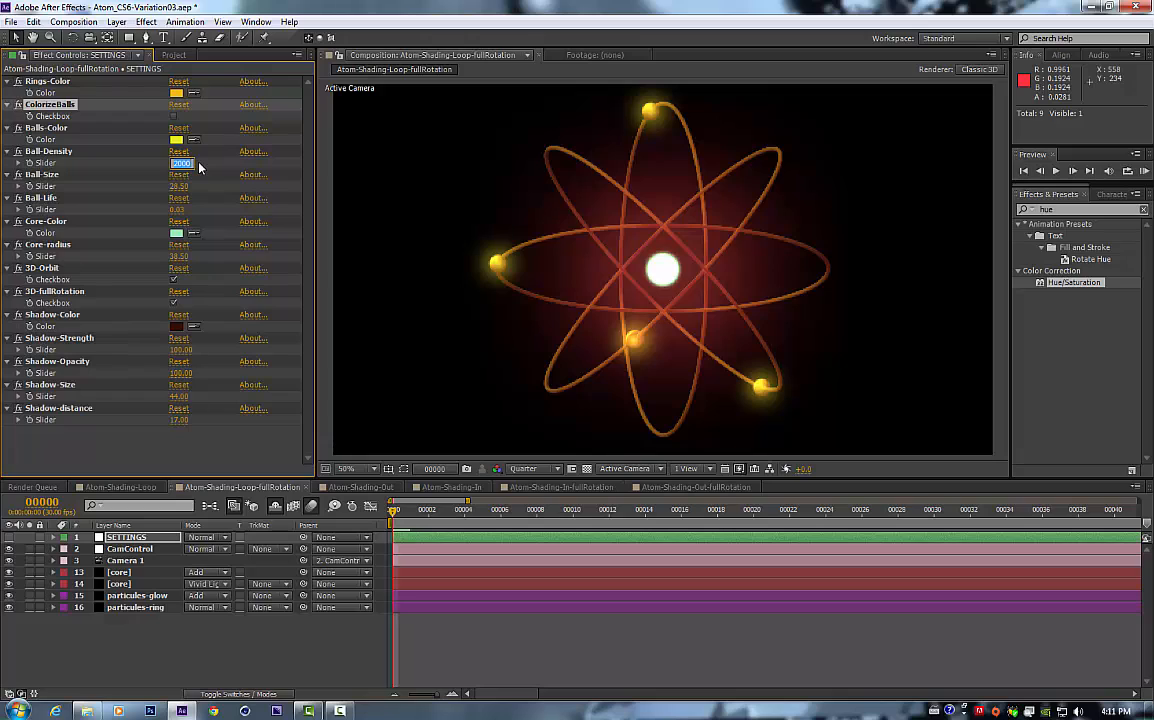
Step: Try a Ball-Density of 1000 on the SETTINGS layer and restore it to 2000
key(Return)
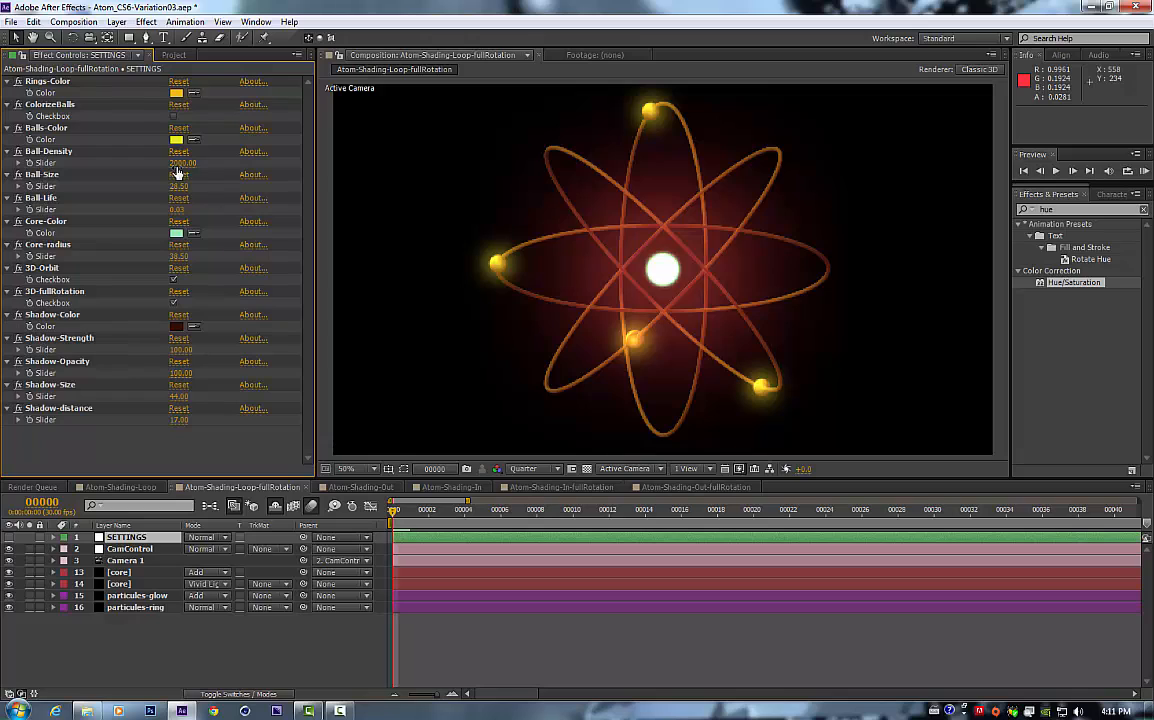
click(182, 163)
text(1000)
click(90, 163)
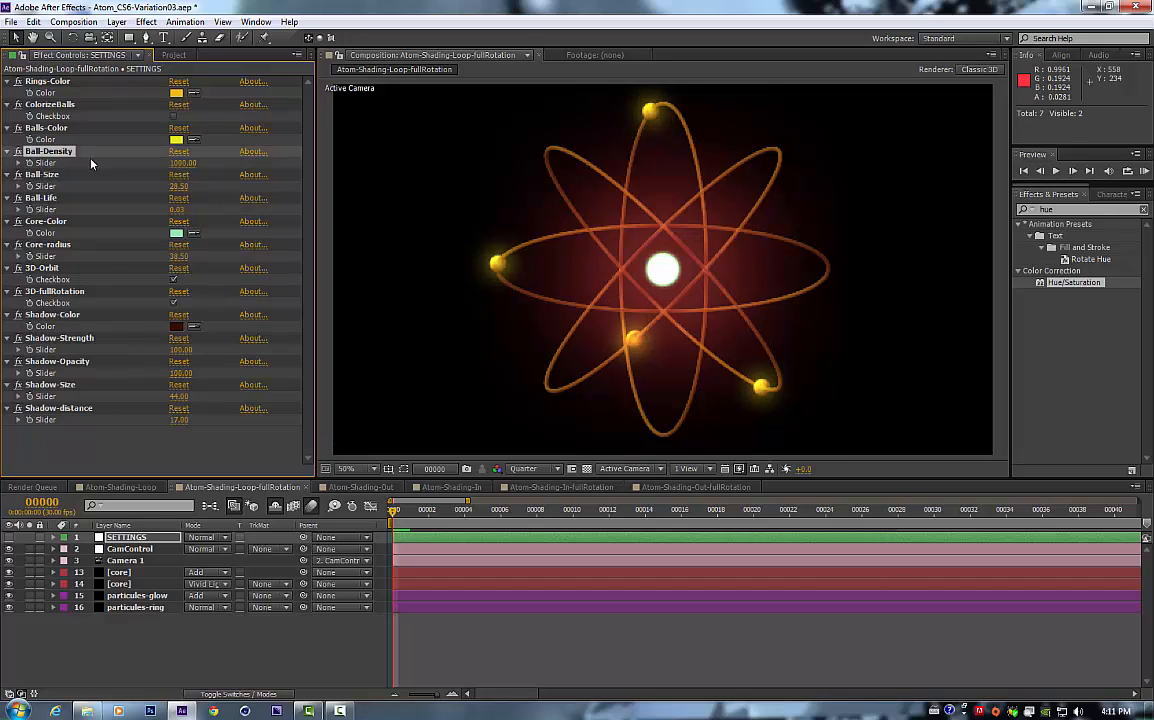
click(190, 164)
text(20)
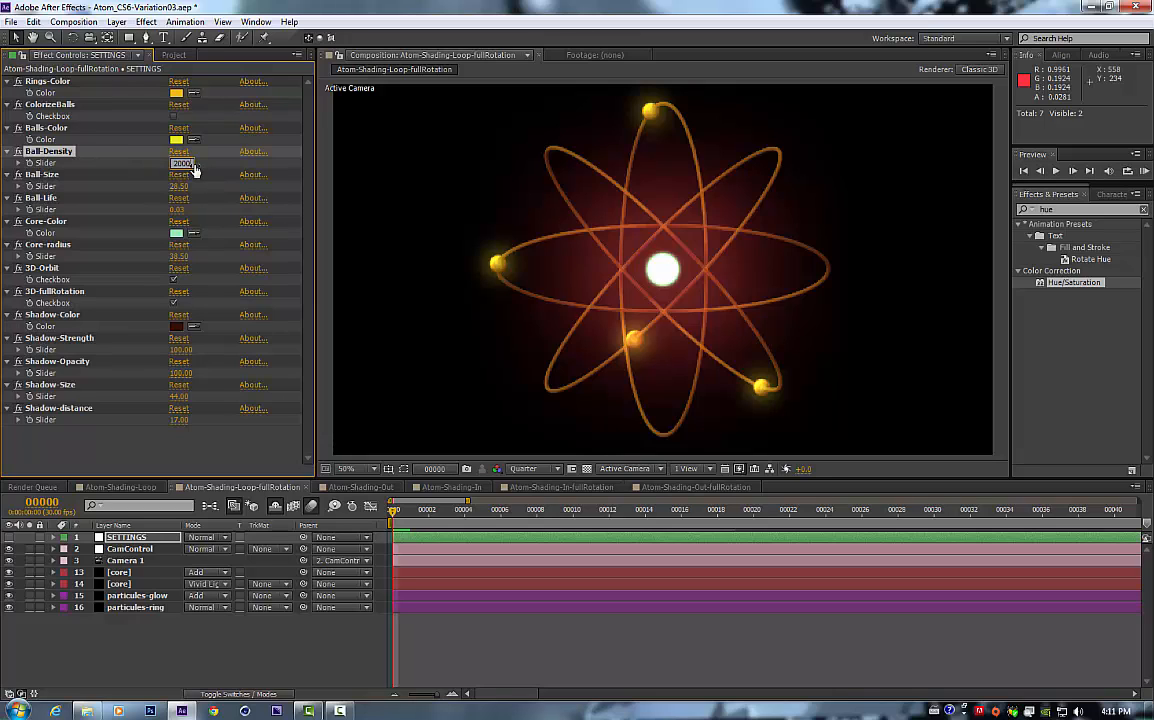
text(00)
key(Return)
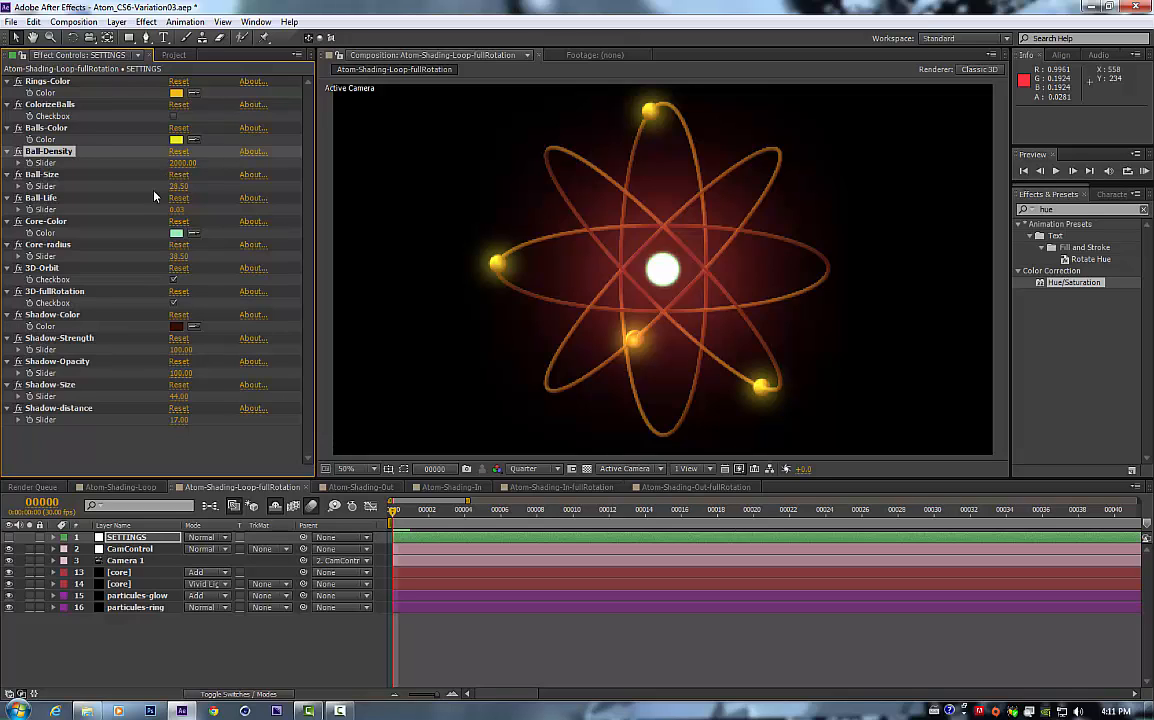
Step: Set Ball-Size on the SETTINGS layer to 34
click(86, 179)
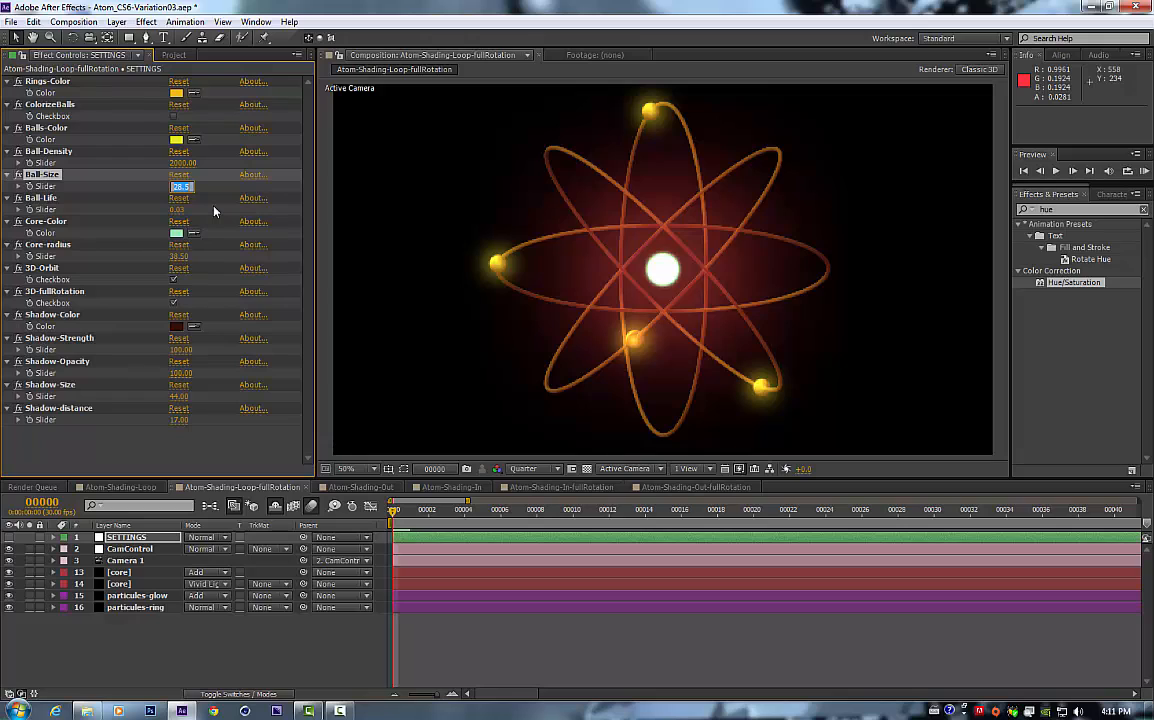
text(34)
key(Return)
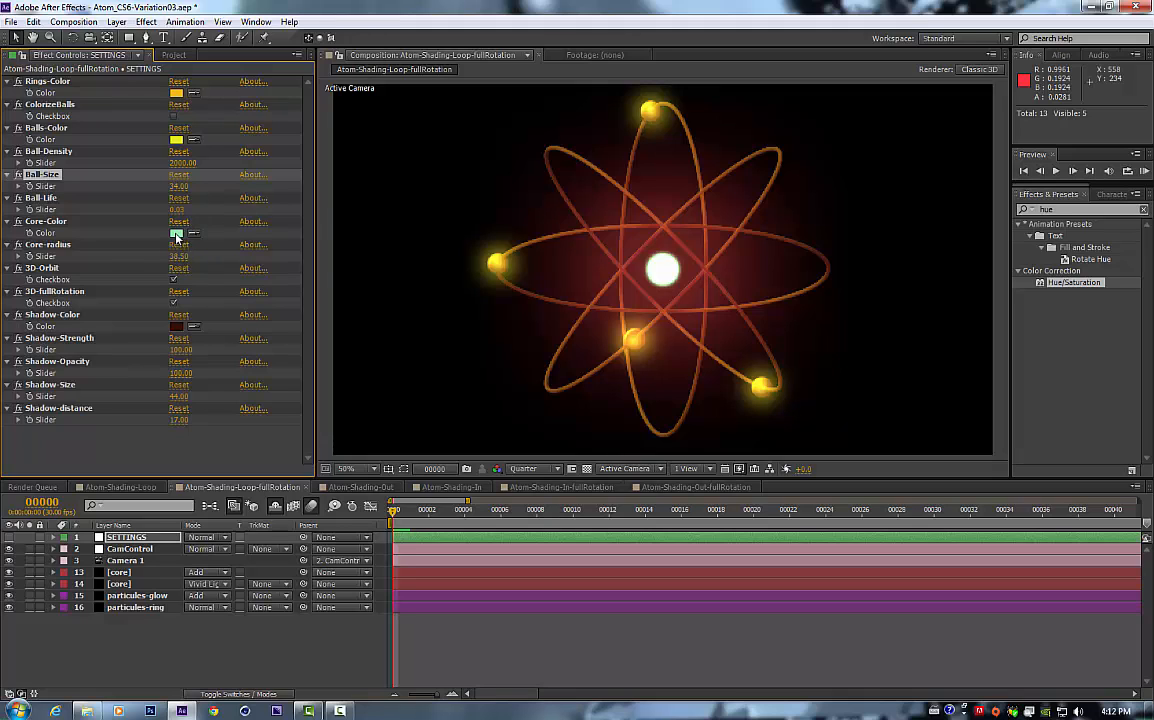
Step: Set the SETTINGS layer's Core-Color to the light red F47F7C
click(176, 236)
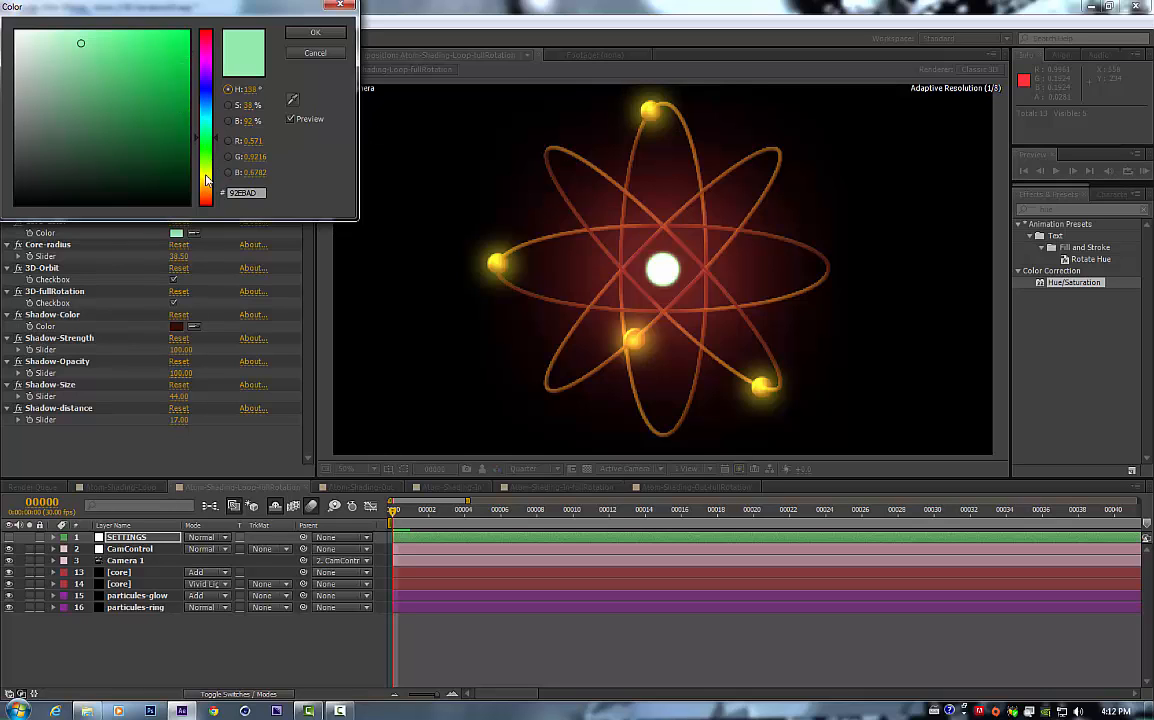
drag(207, 191, 208, 206)
drag(150, 36, 100, 38)
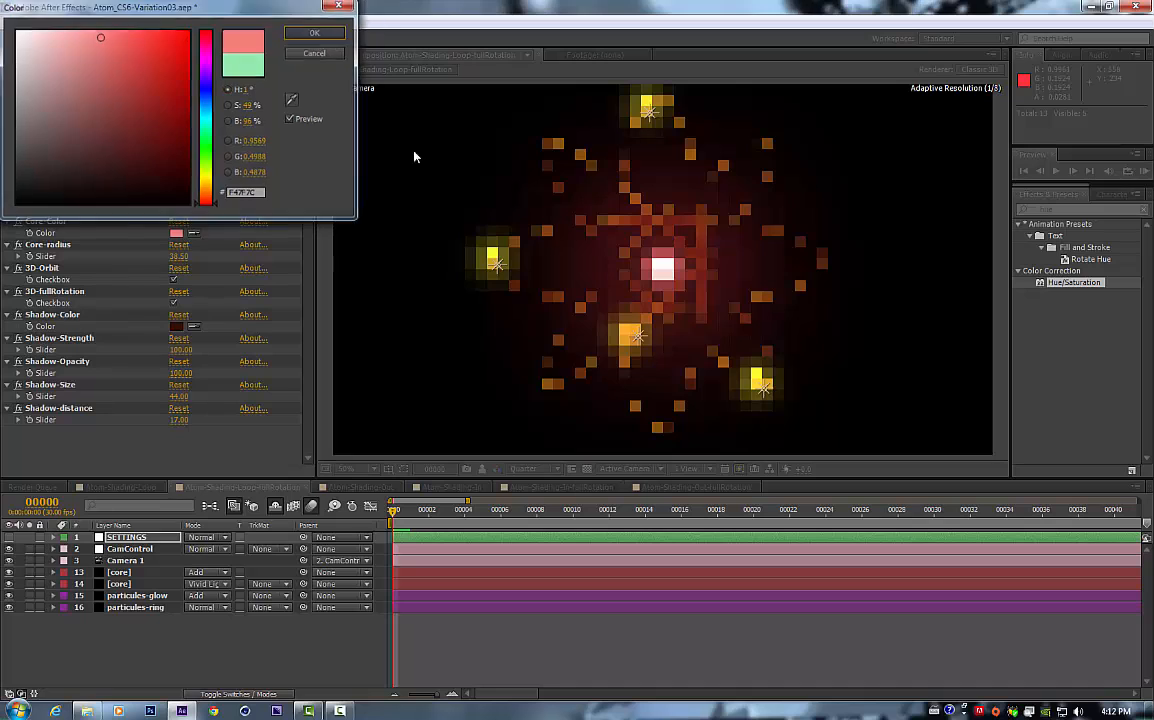
key(Return)
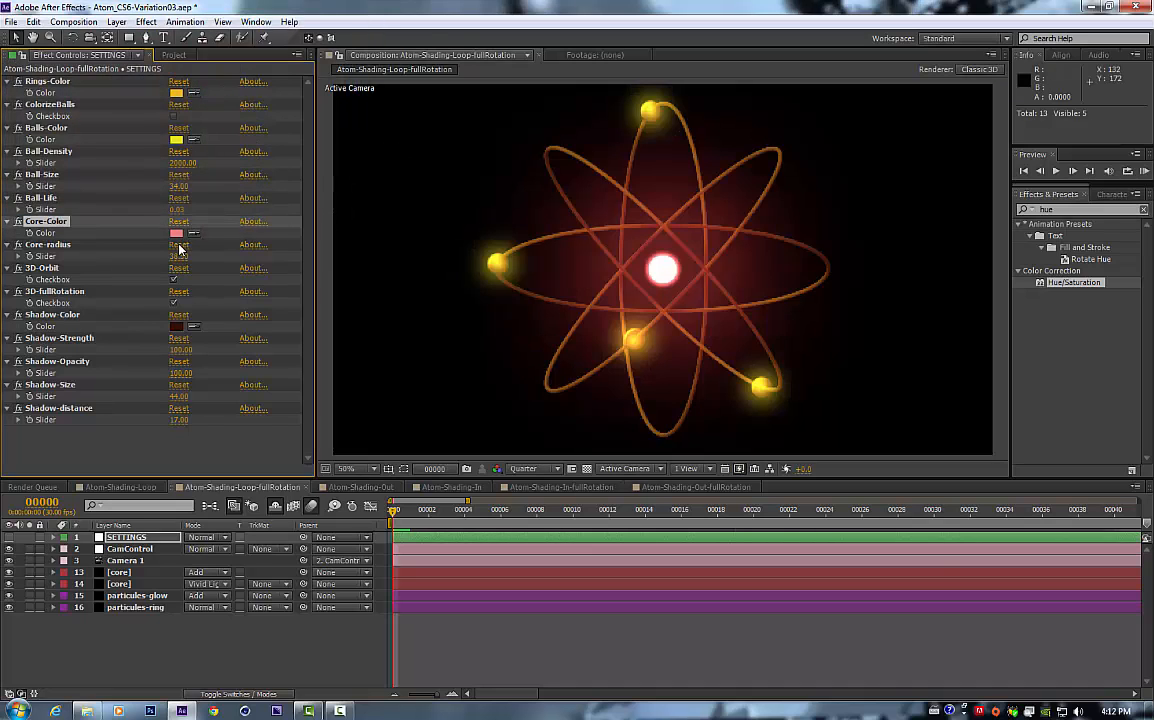
Step: Increase Core-radius on the SETTINGS layer to 49.5
click(96, 247)
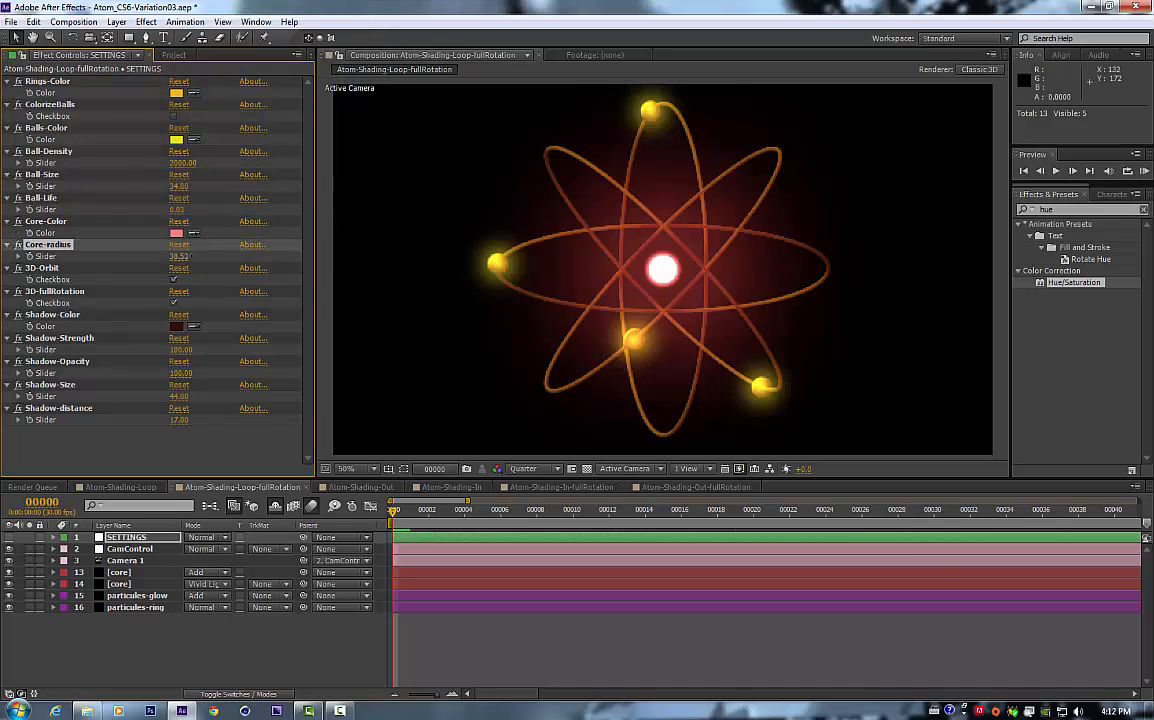
drag(180, 256, 190, 246)
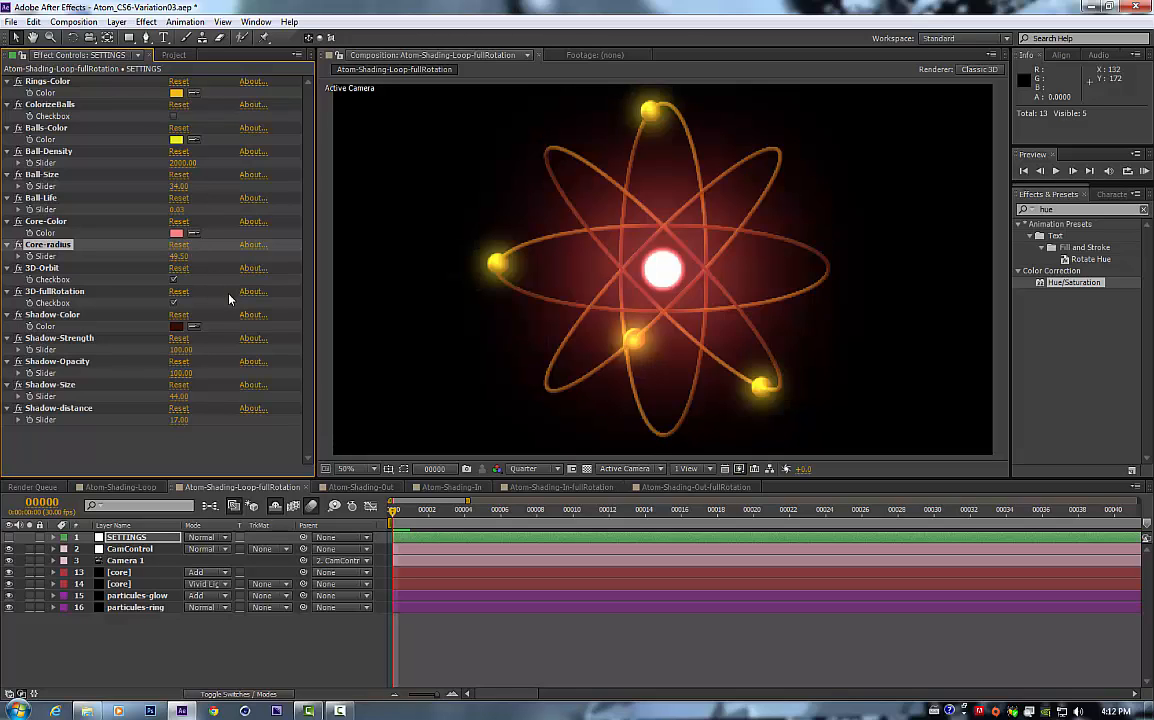
Step: Examine the 3D-Orbit and 3D-fullRotation options and compare the durations of the Atom-Shading-Loop and Atom-Shading-Loop-fullRotation compositions
click(46, 269)
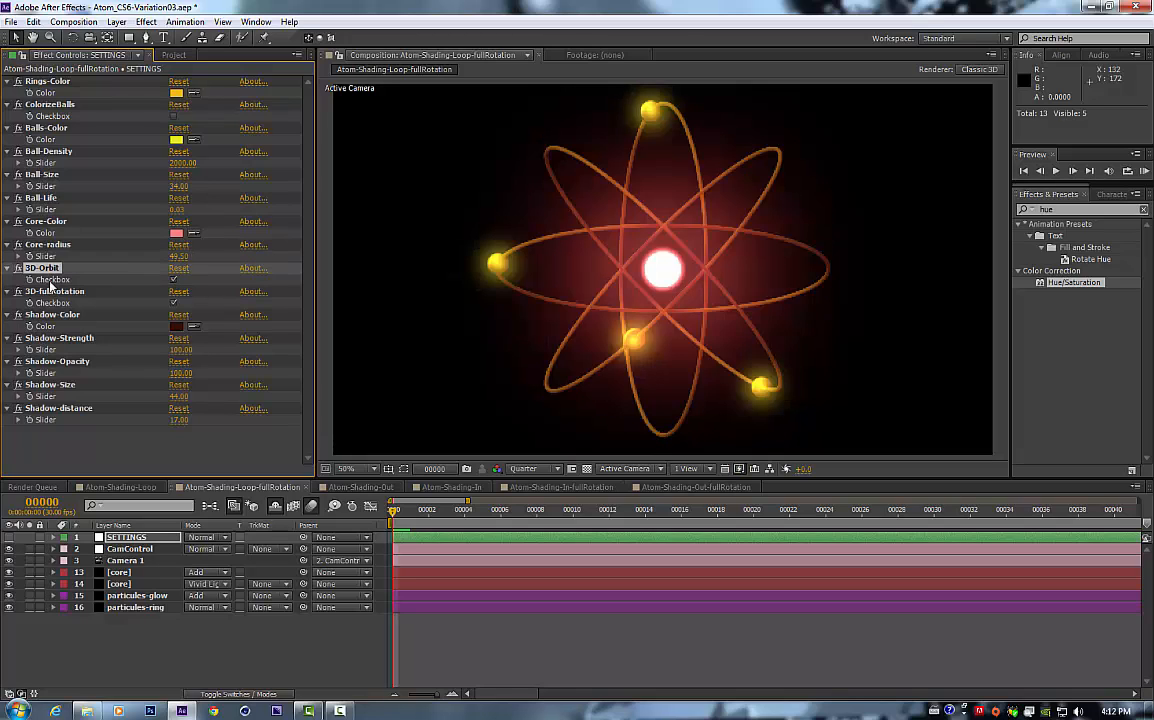
click(45, 292)
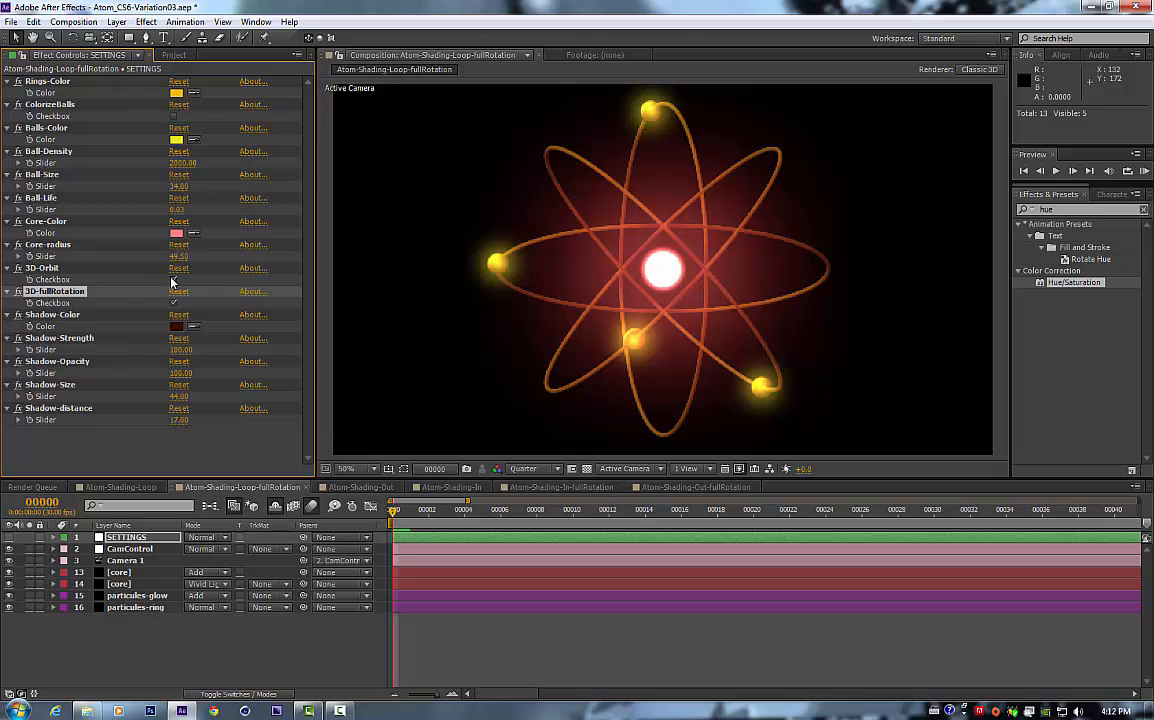
click(174, 55)
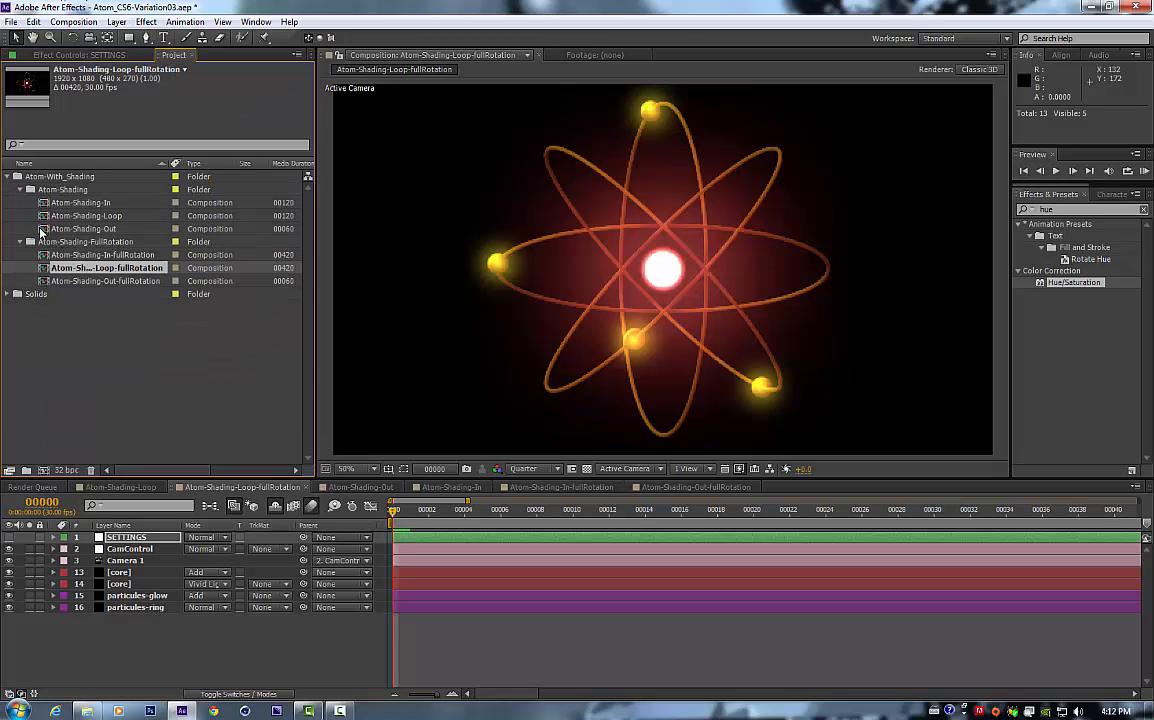
click(101, 54)
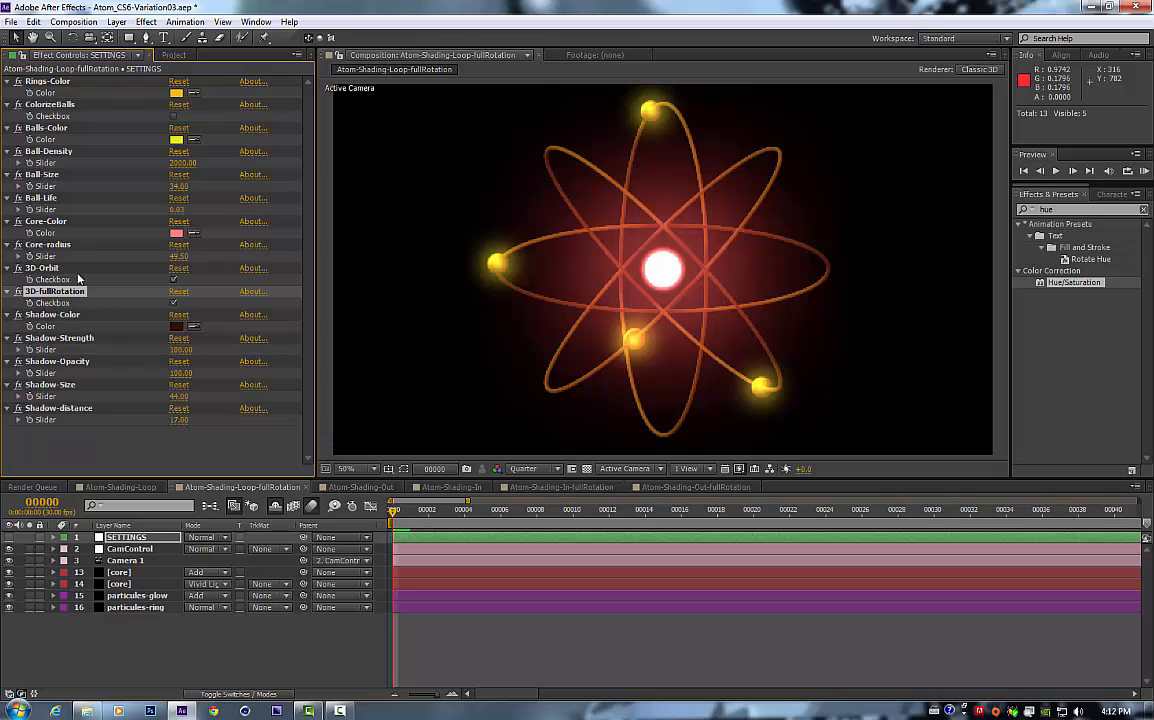
click(174, 54)
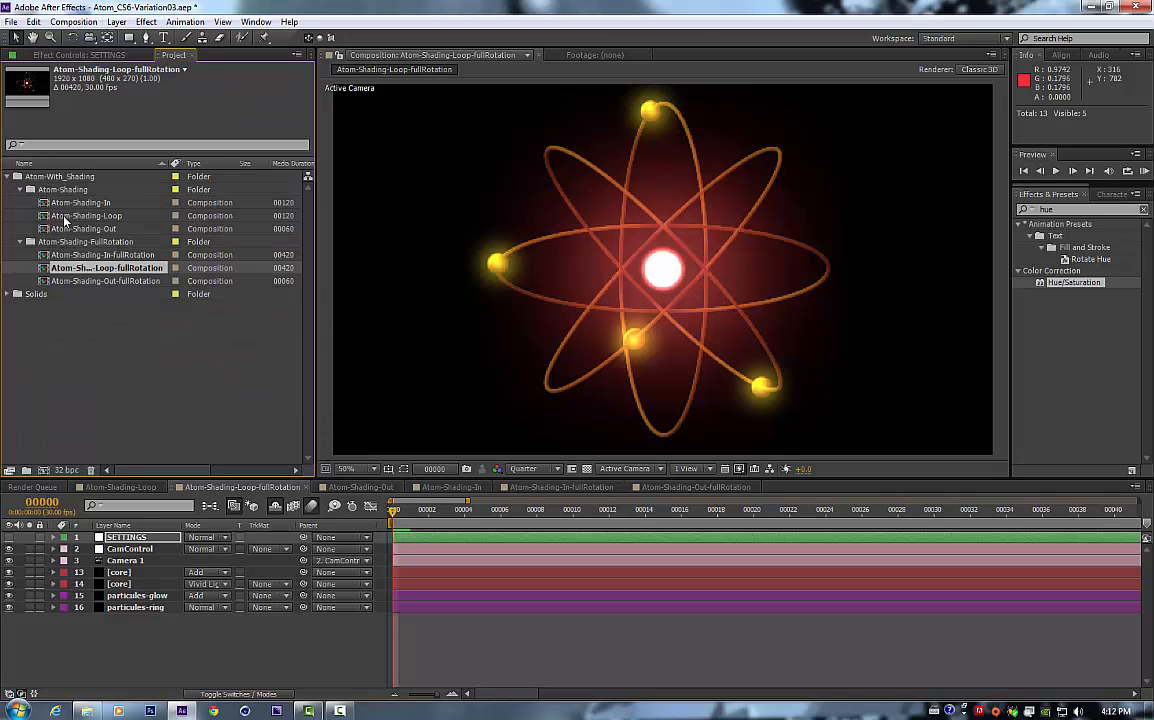
click(68, 216)
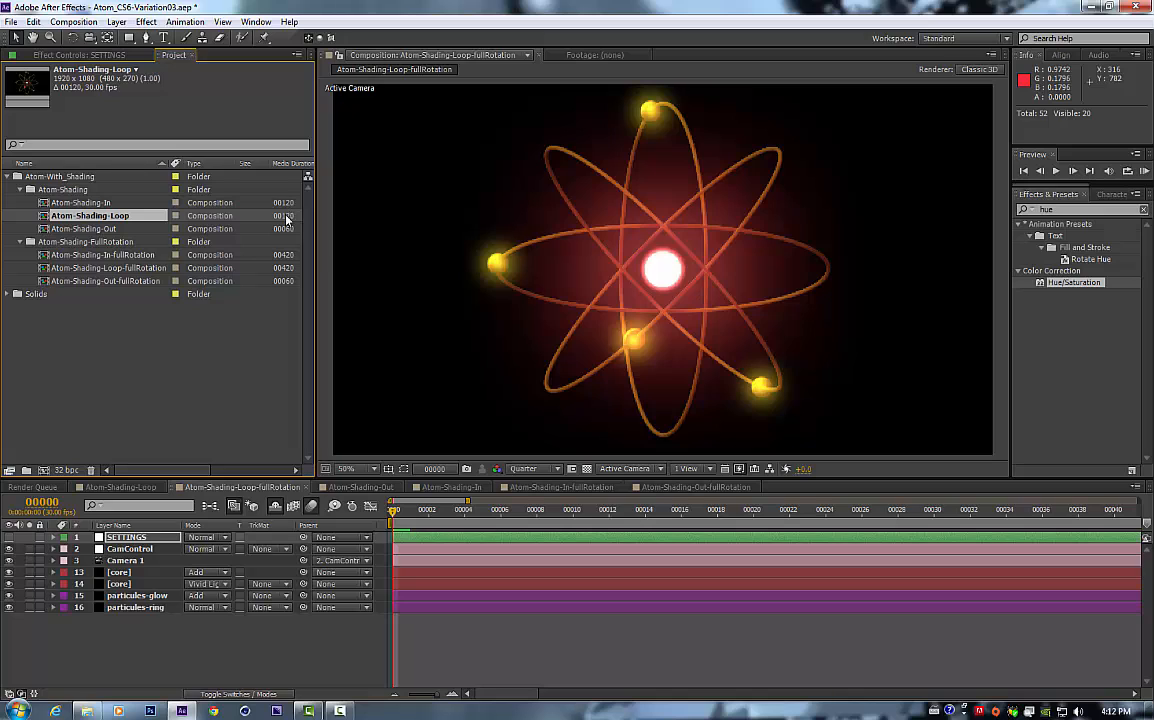
click(97, 268)
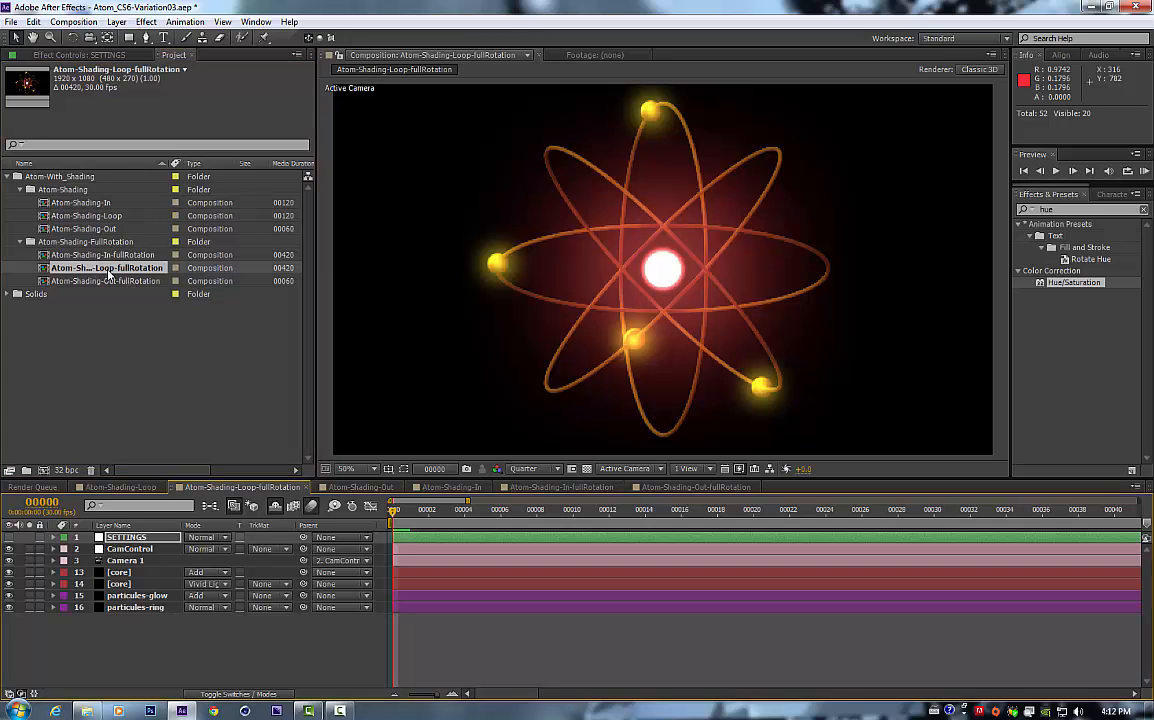
click(97, 55)
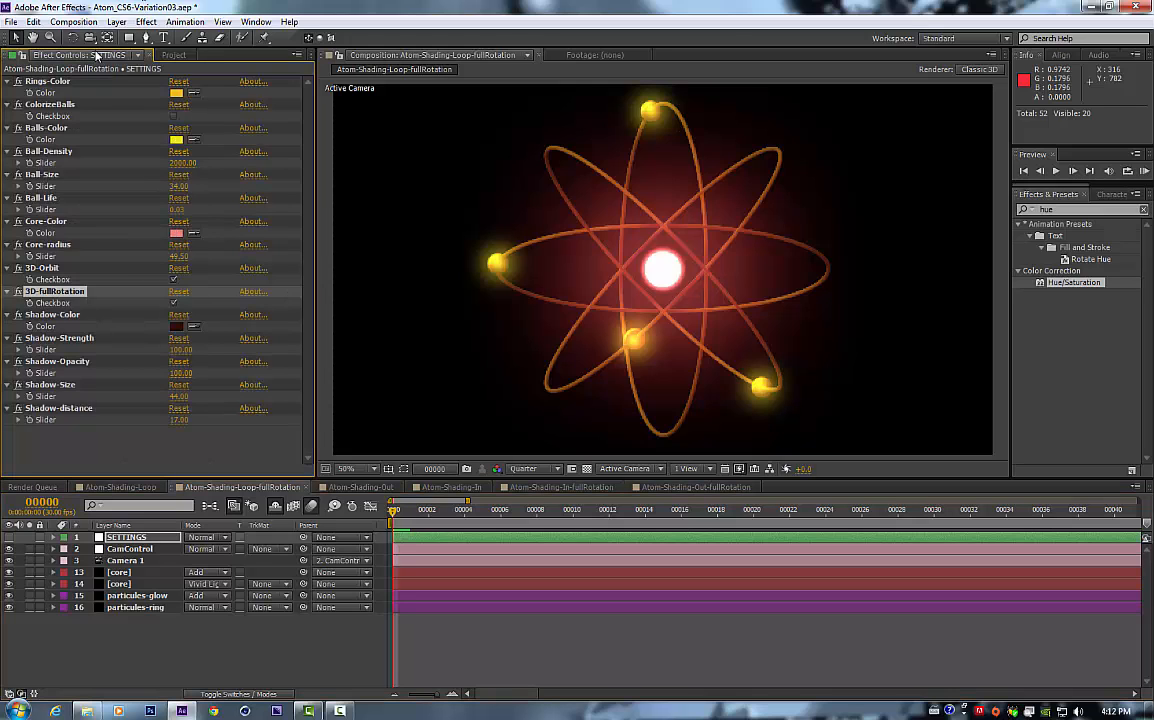
Step: Turn 3D-Orbit and 3D-fullRotation off, view frame 12, and turn both back on to compare the orbits
click(45, 268)
click(174, 279)
click(174, 302)
click(610, 514)
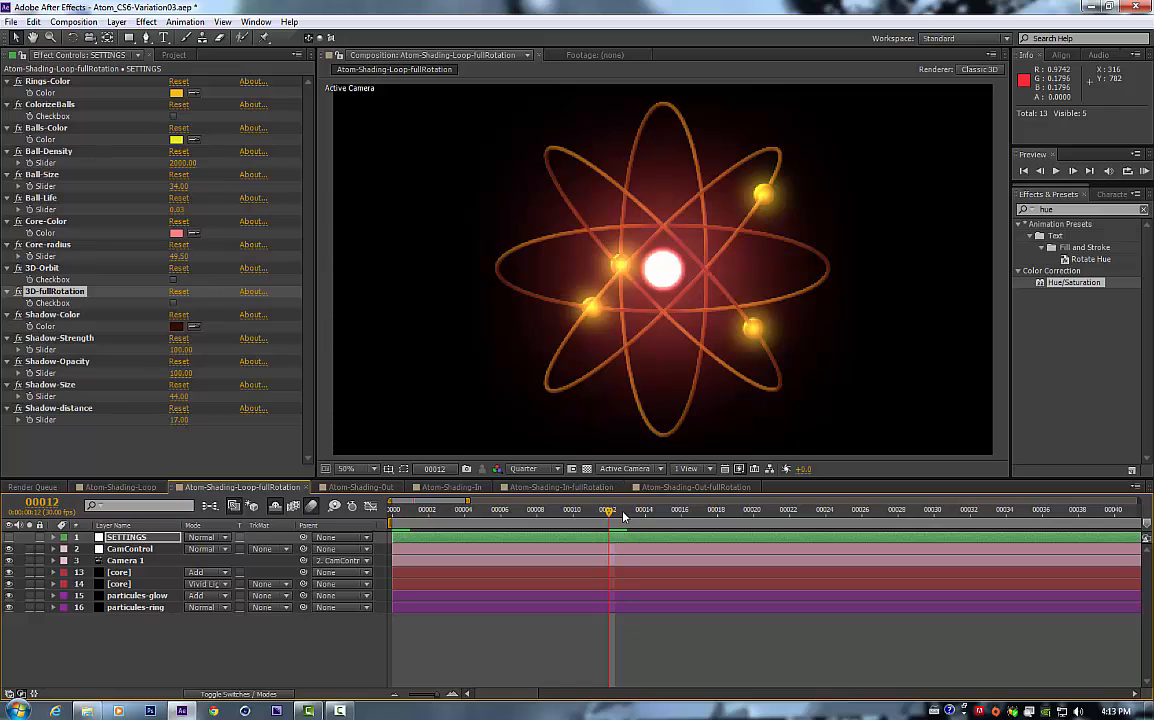
click(43, 268)
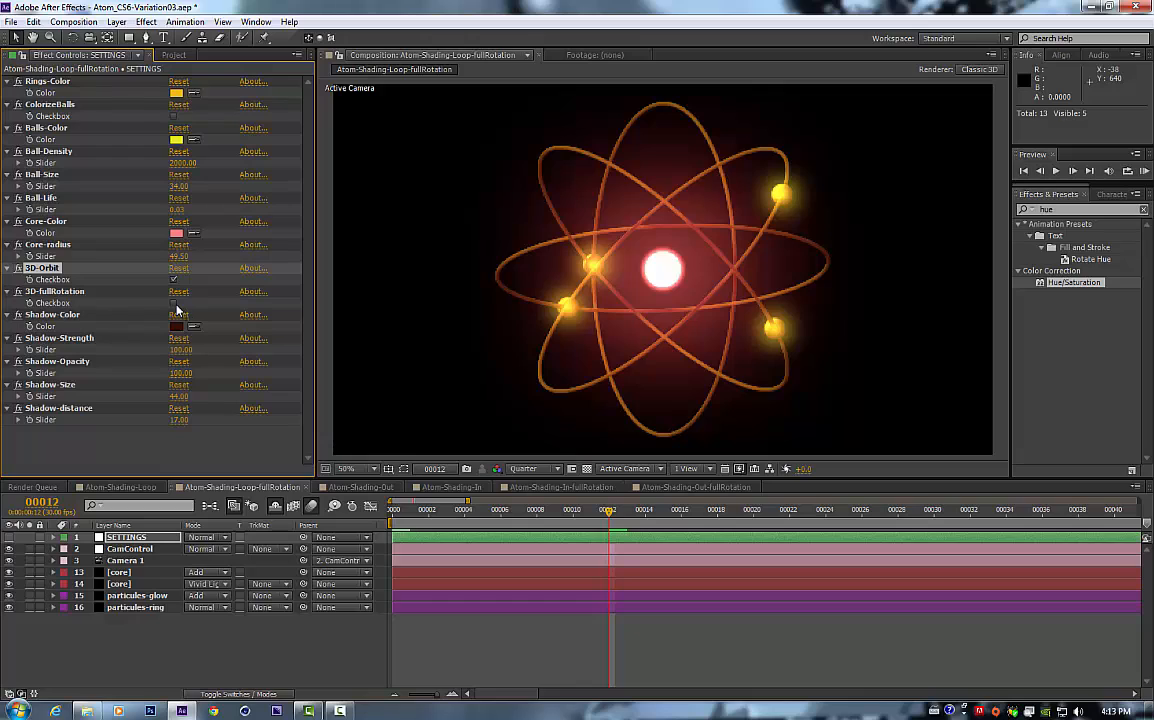
click(174, 303)
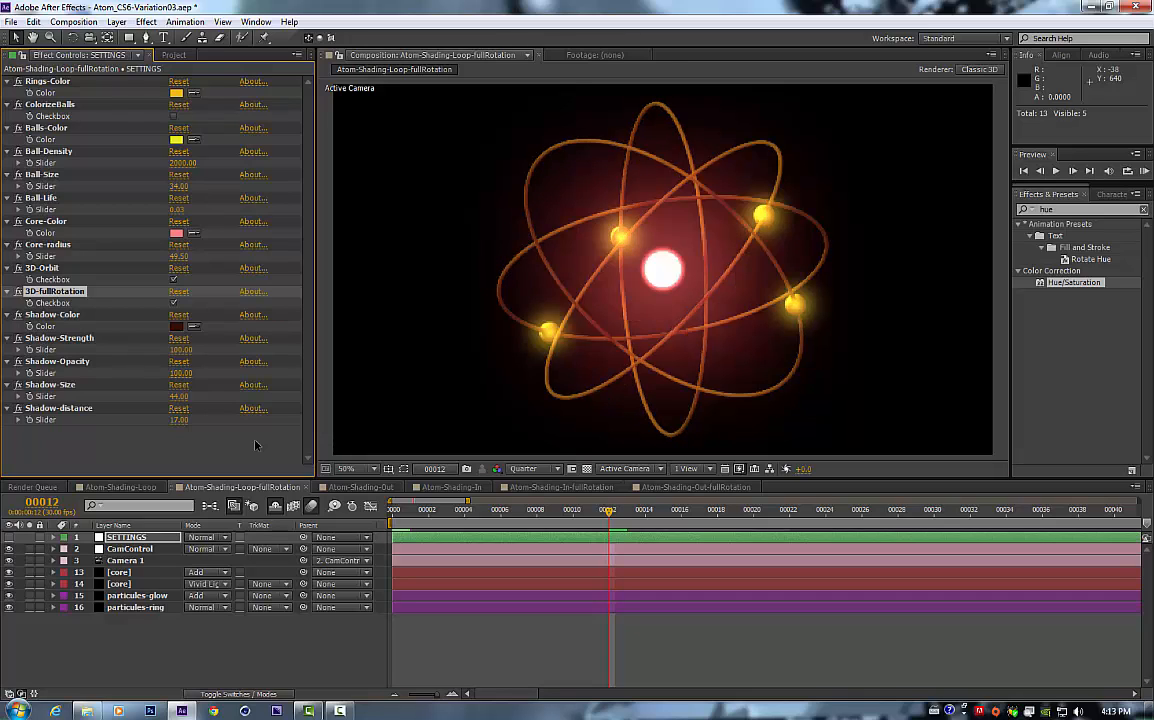
Step: Set the SETTINGS layer's Shadow-Color to the dark blue 070F36
click(177, 326)
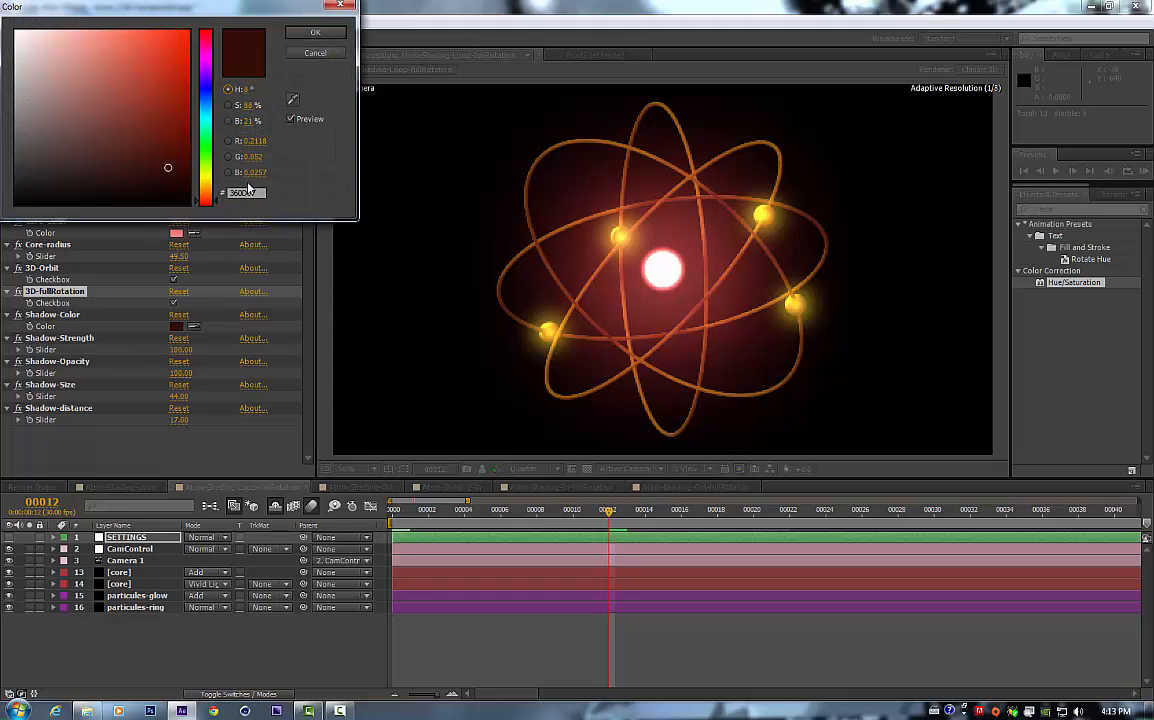
click(200, 93)
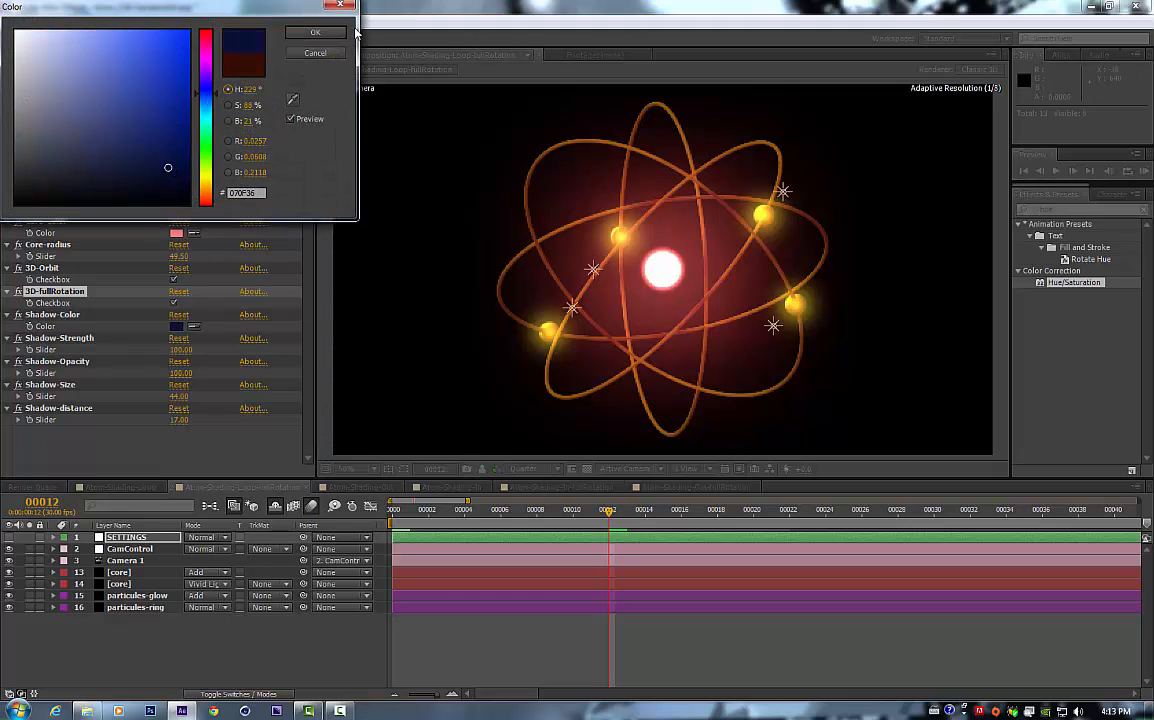
click(315, 33)
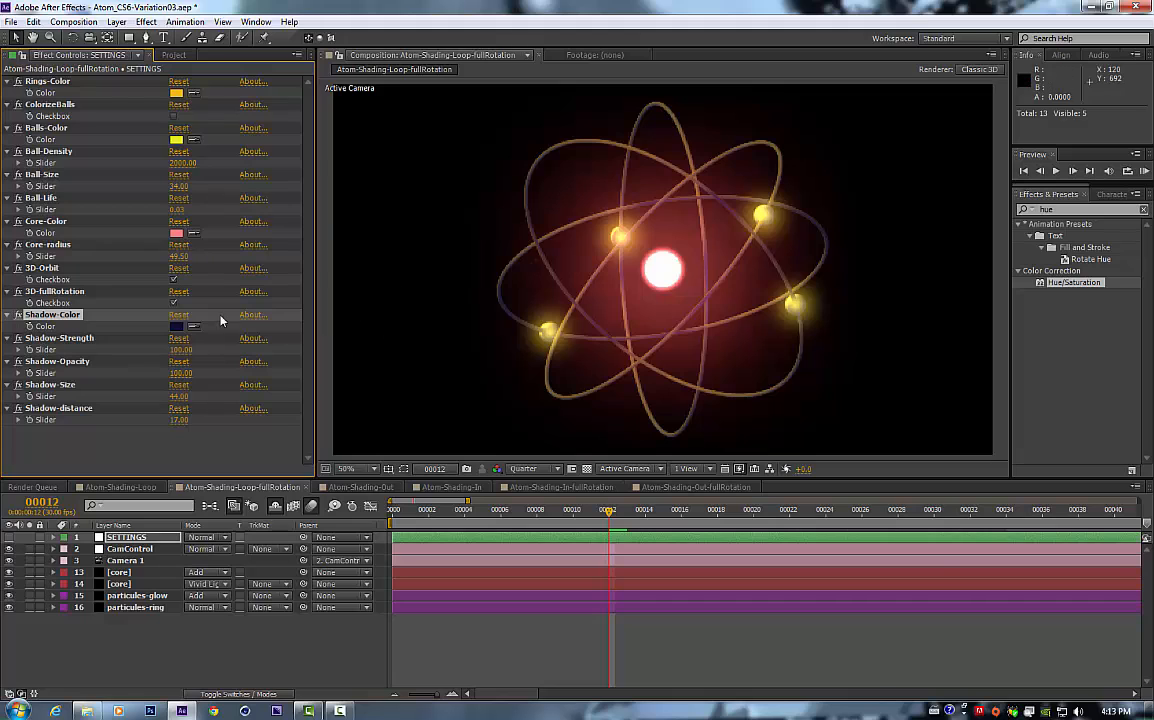
Step: Change the hue of the SETTINGS layer's Shadow-Color to a dark olive yellow
click(178, 326)
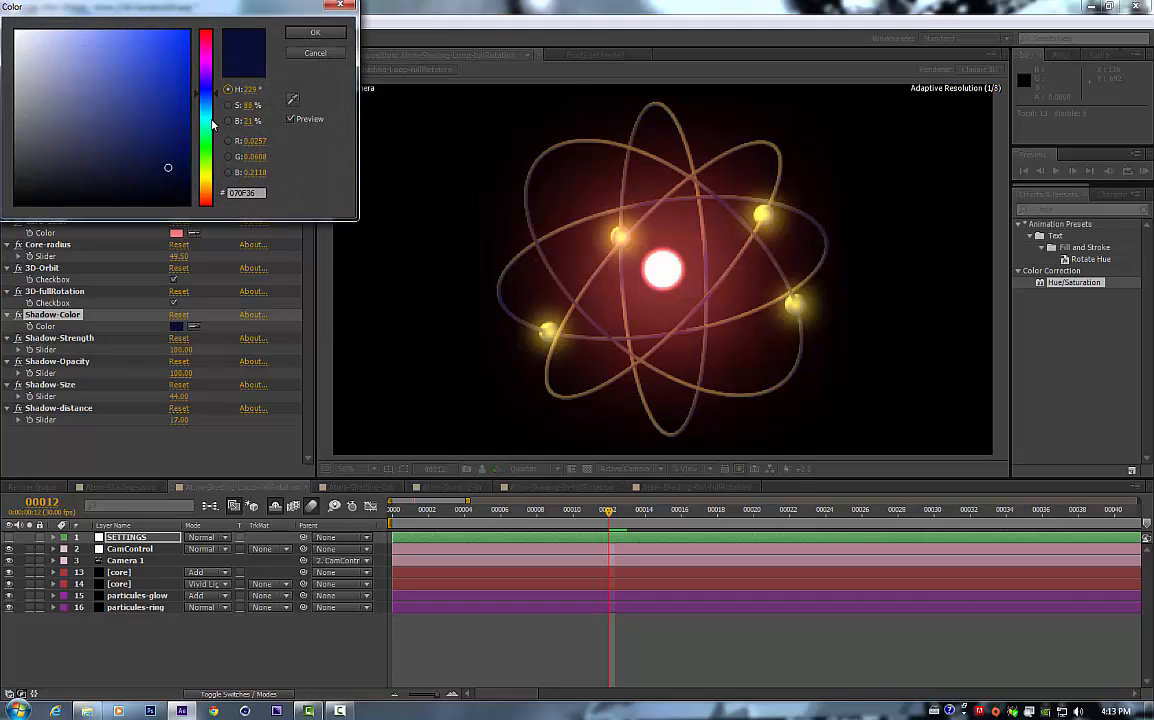
click(205, 178)
click(315, 34)
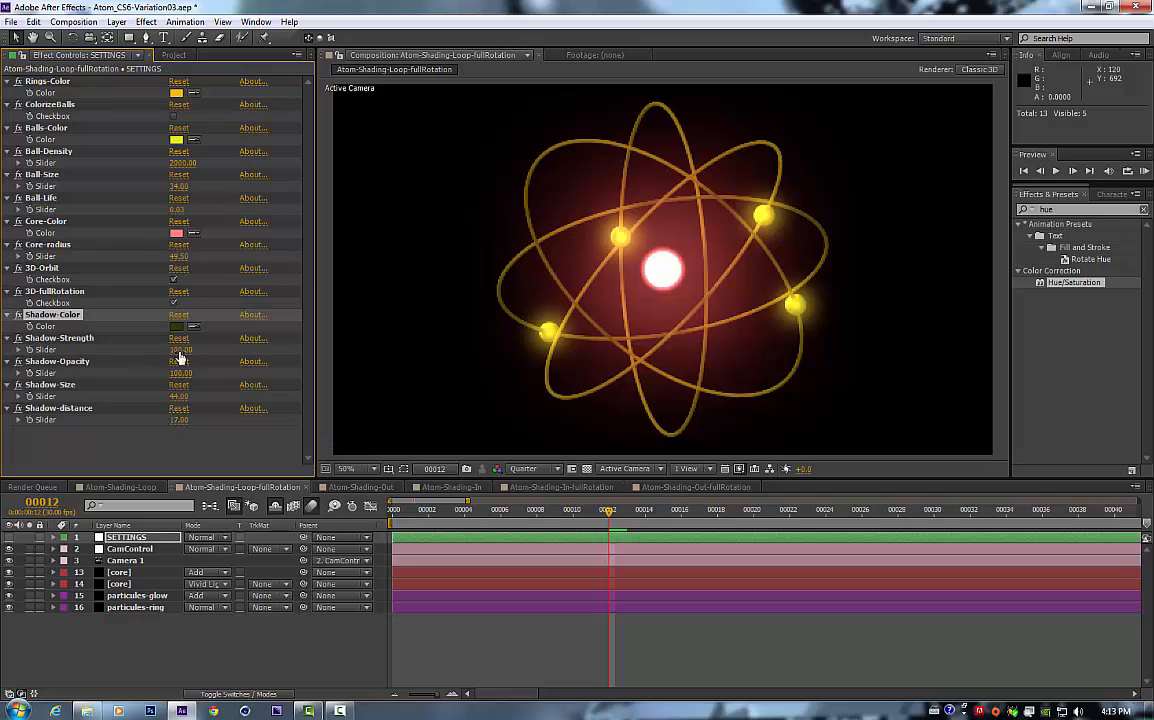
click(48, 348)
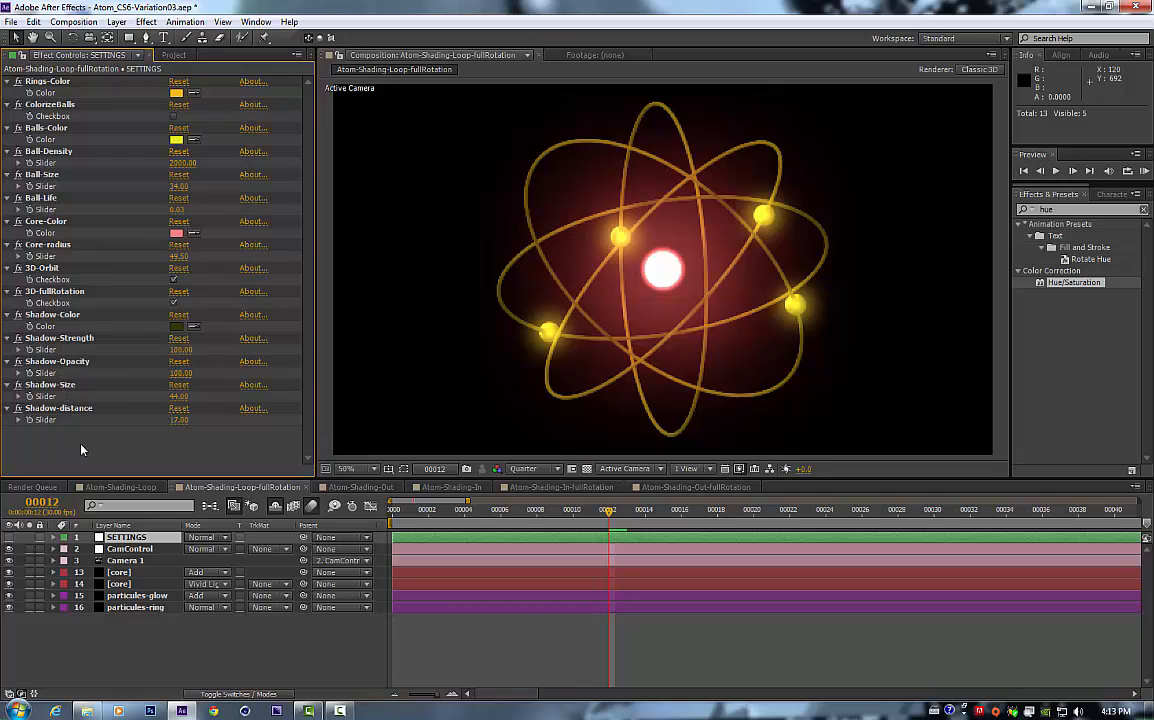
Step: Try a Shadow-distance of 34 on the SETTINGS layer and undo the change
click(179, 419)
text(34)
key(Return)
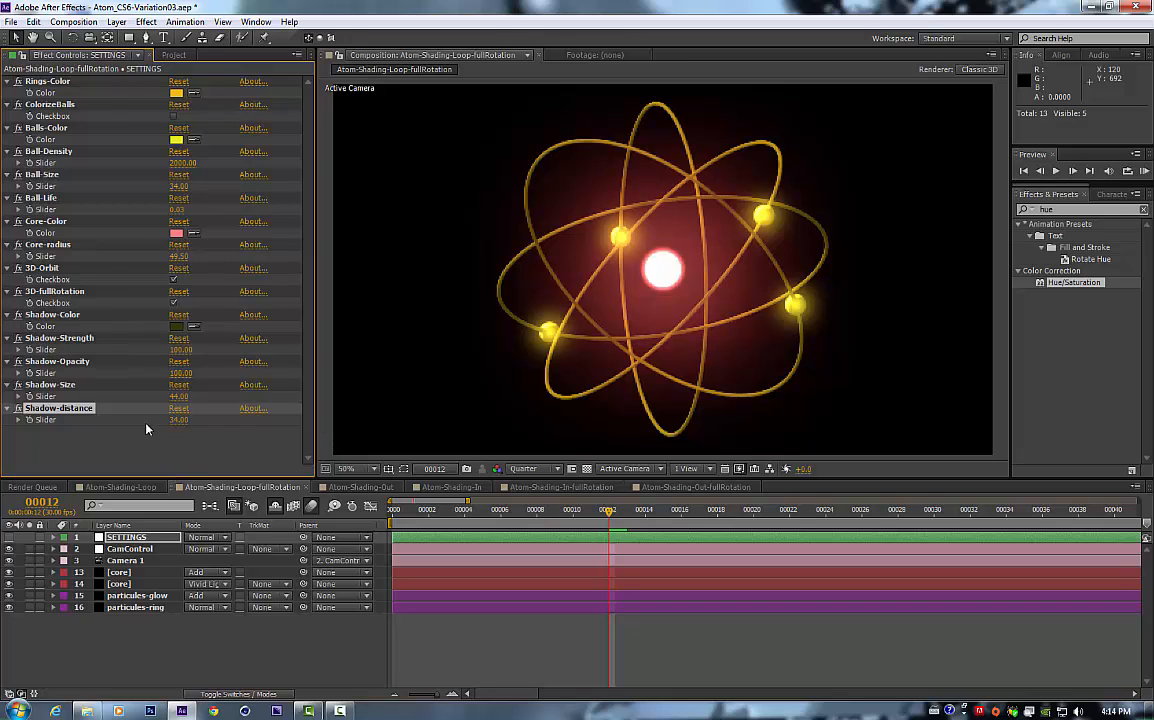
key(ctrl+z)
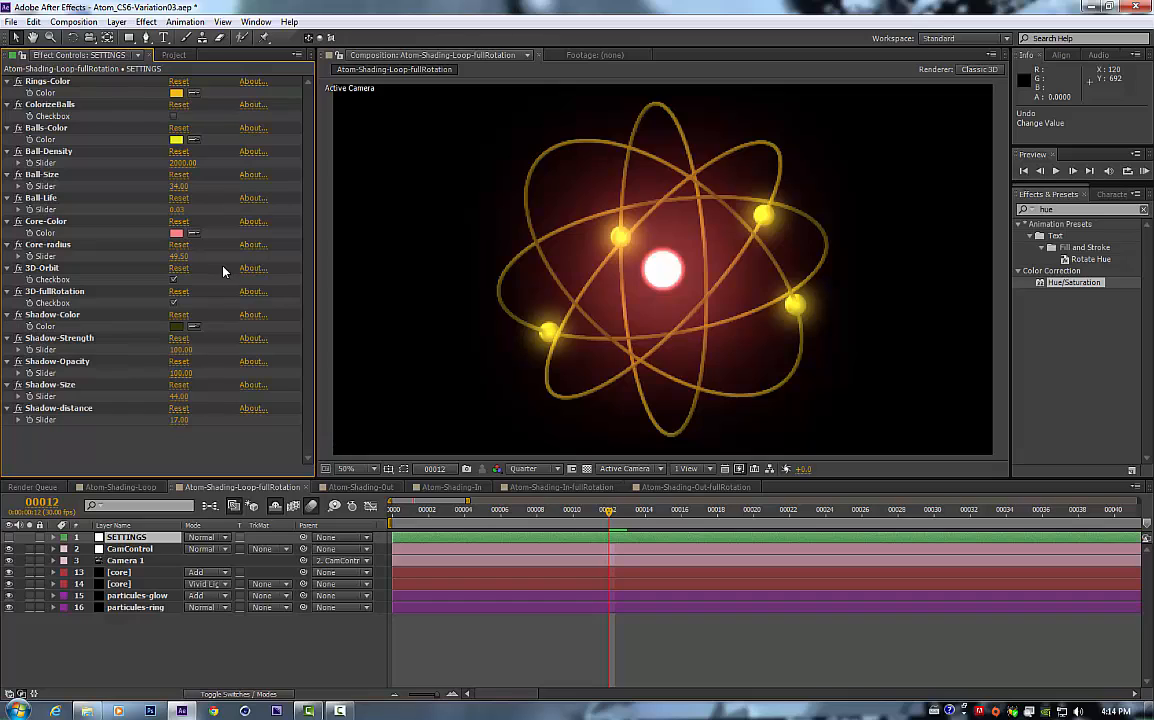
Step: Open the Atom-Shading-In-fullRotation composition and check the atom near its end at frame 417
click(183, 57)
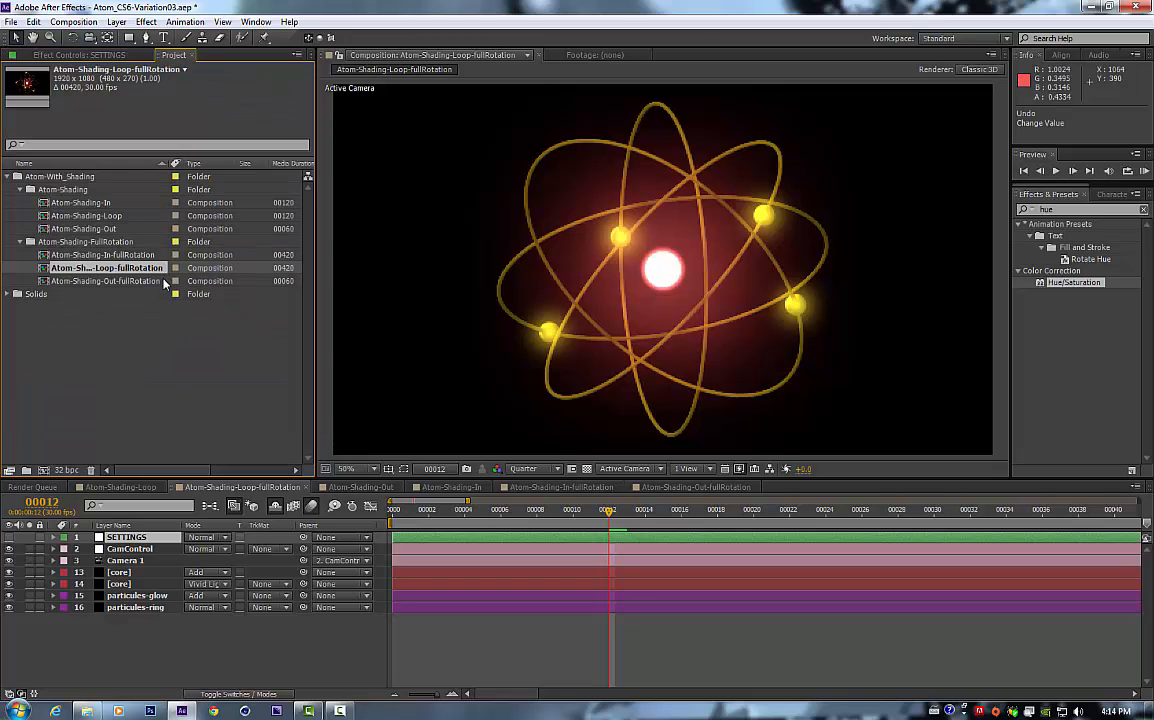
click(140, 254)
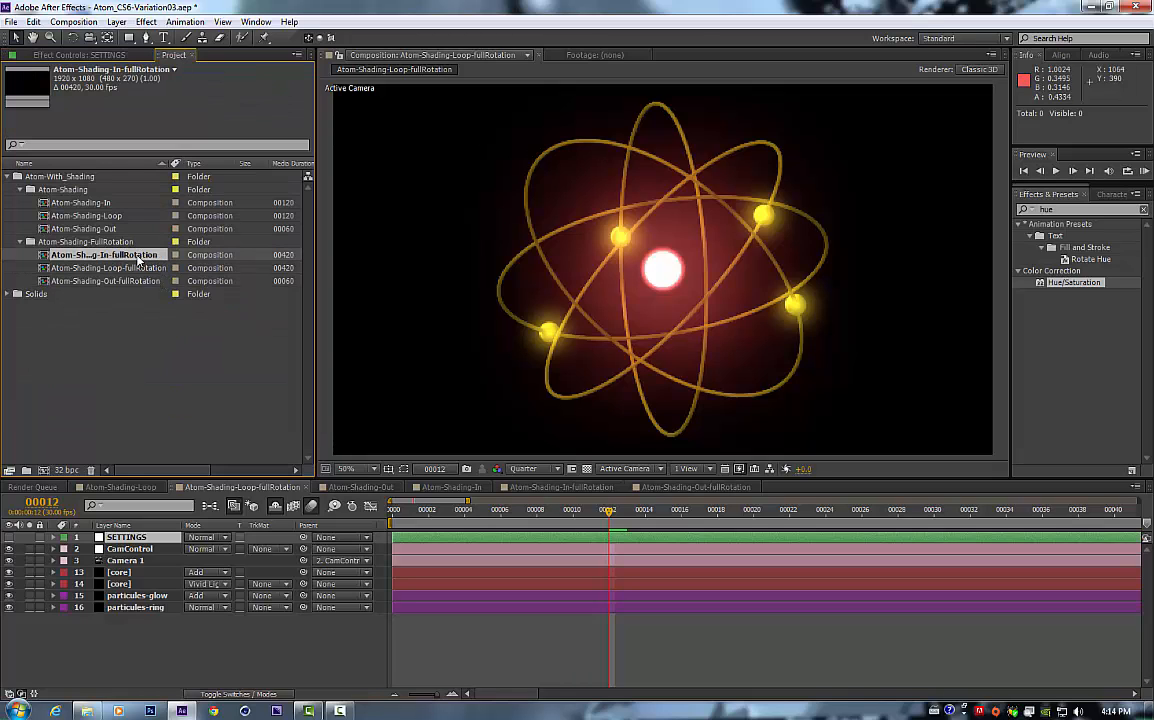
key(Down)
key(Down)
click(129, 257)
double_click(129, 257)
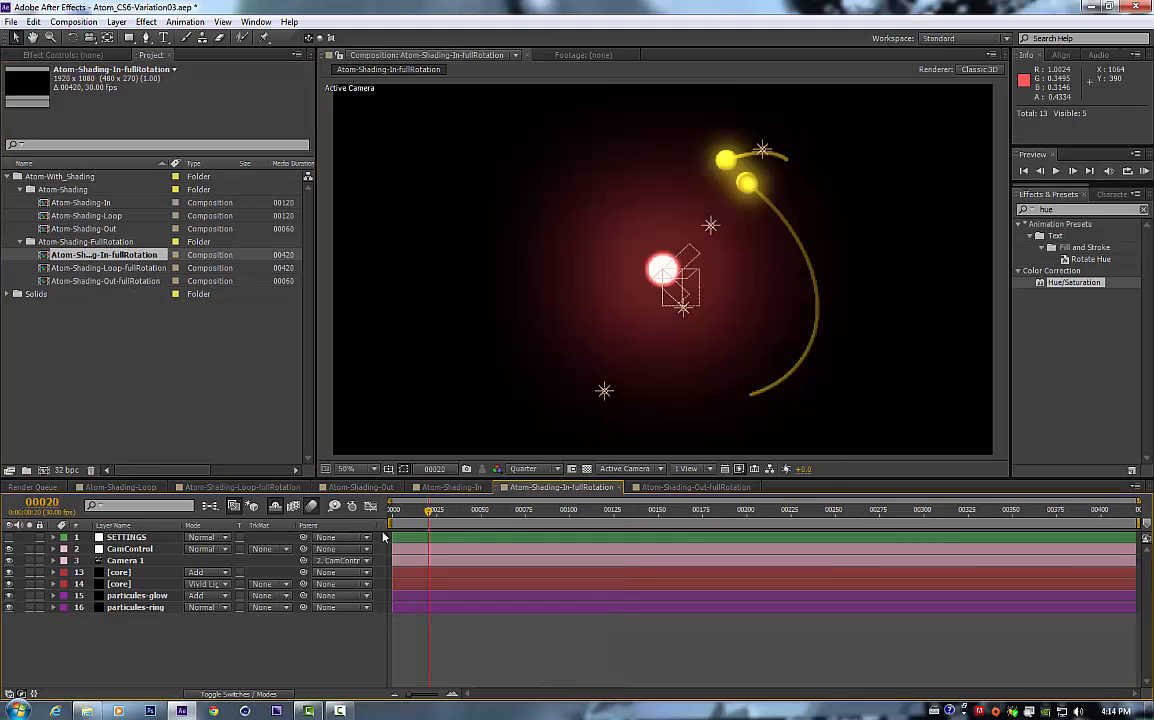
click(1131, 513)
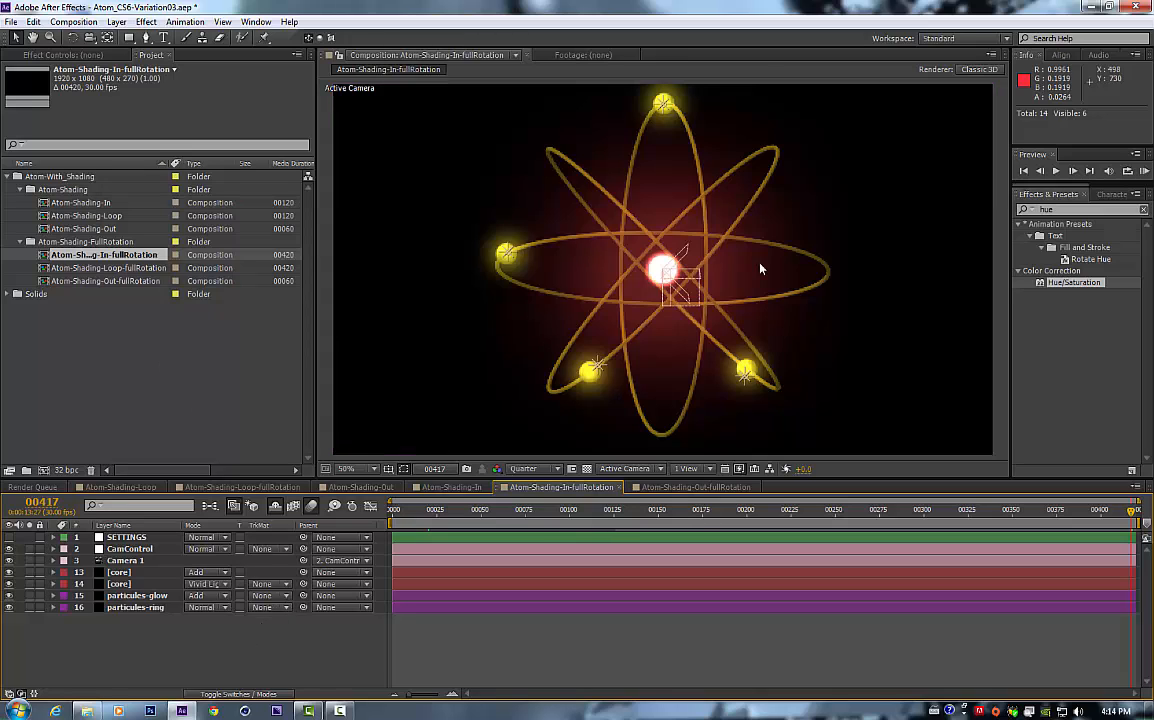
click(143, 539)
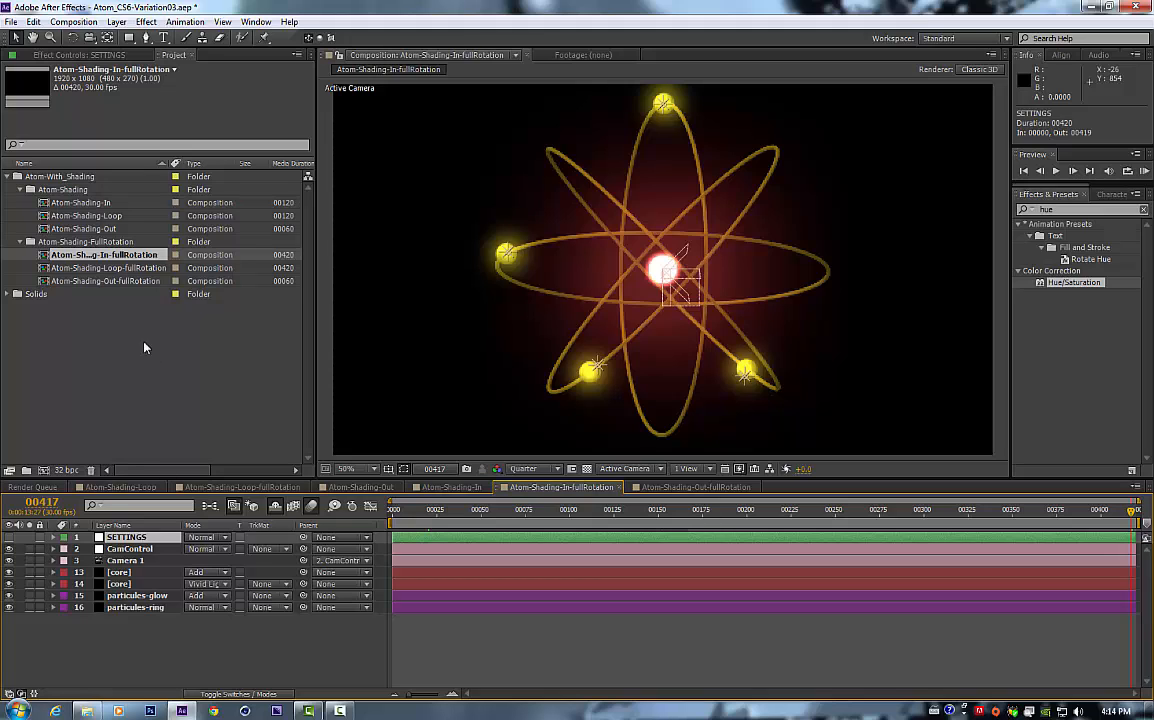
Step: Return to the Atom-Shading-Loop-fullRotation composition and set Core-radius on its SETTINGS layer to 50
double_click(115, 268)
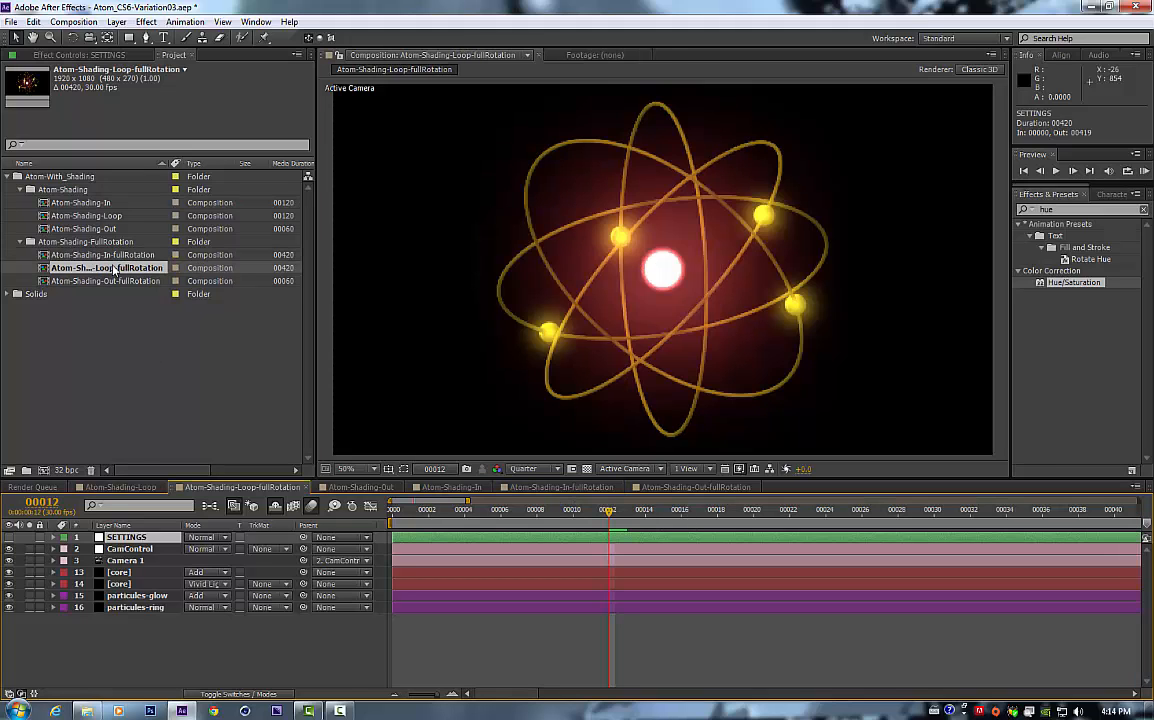
click(110, 54)
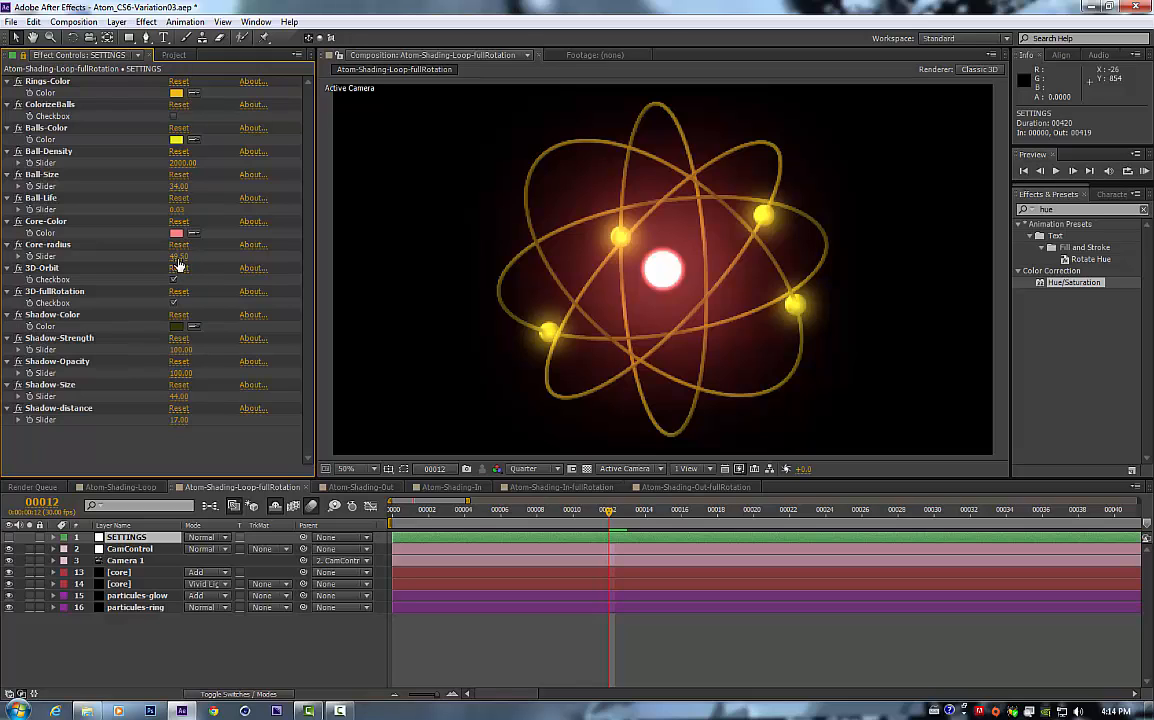
click(180, 258)
text(50)
key(Return)
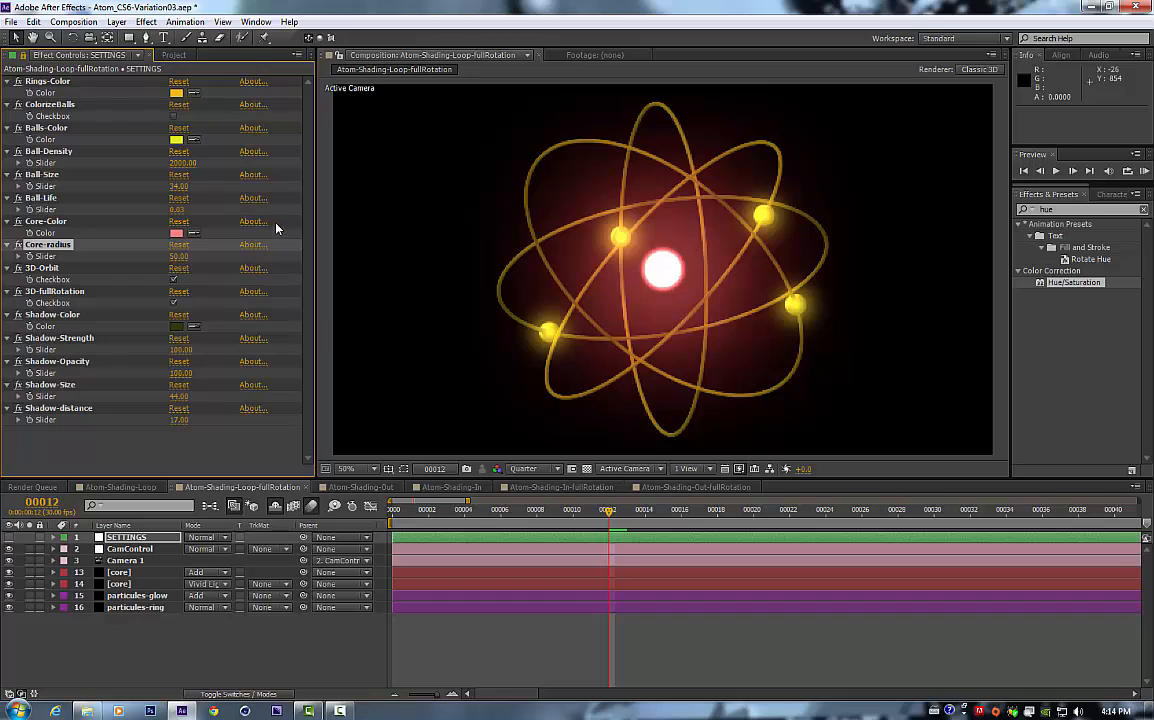
Step: Open the Atom-Shading-In-fullRotation composition and reveal its SETTINGS layer's effect properties and expressions down to the Core-radius keyframes
click(174, 55)
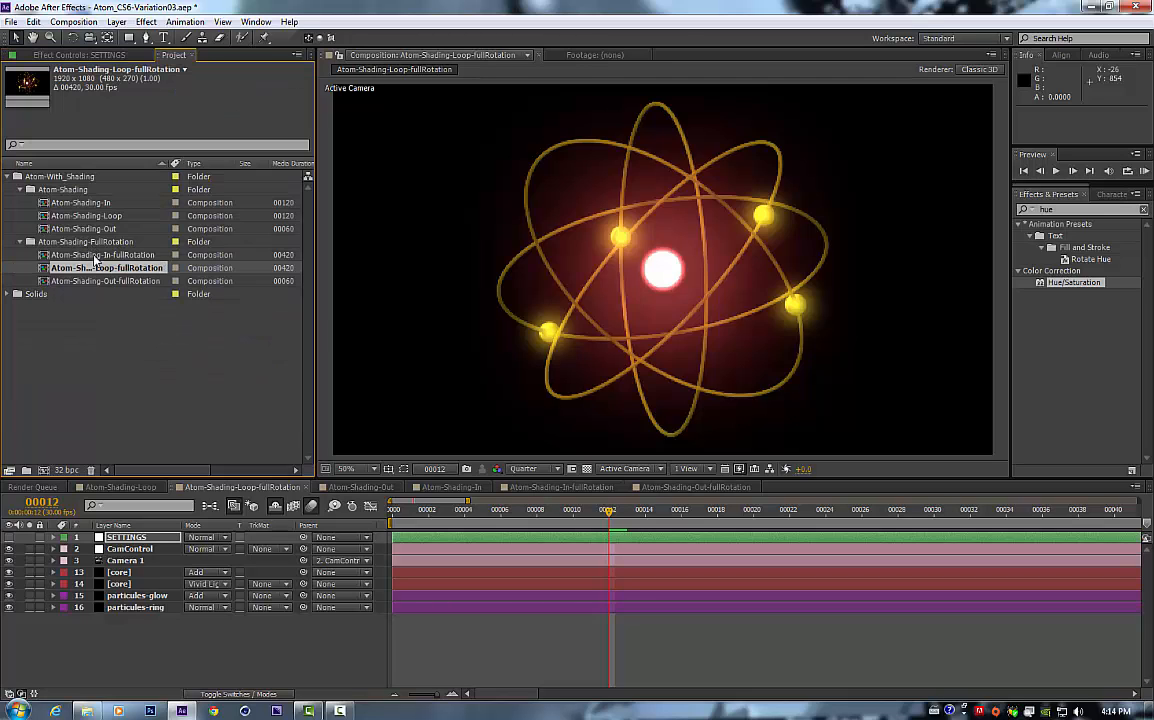
click(98, 255)
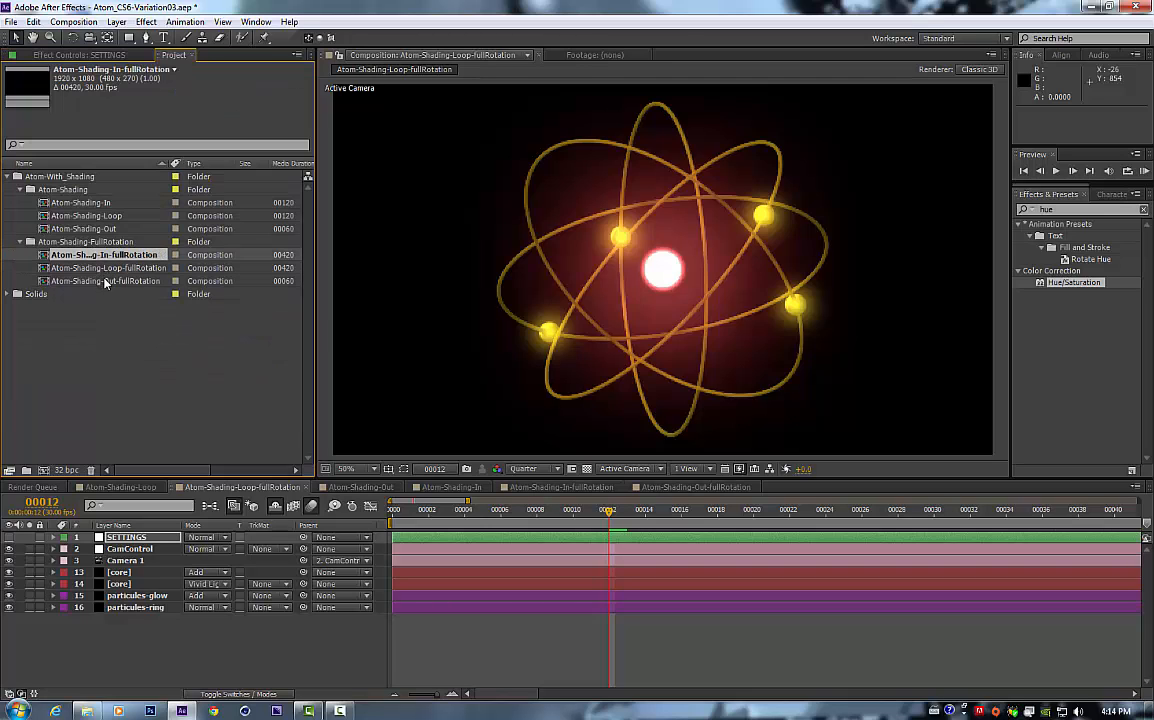
double_click(100, 257)
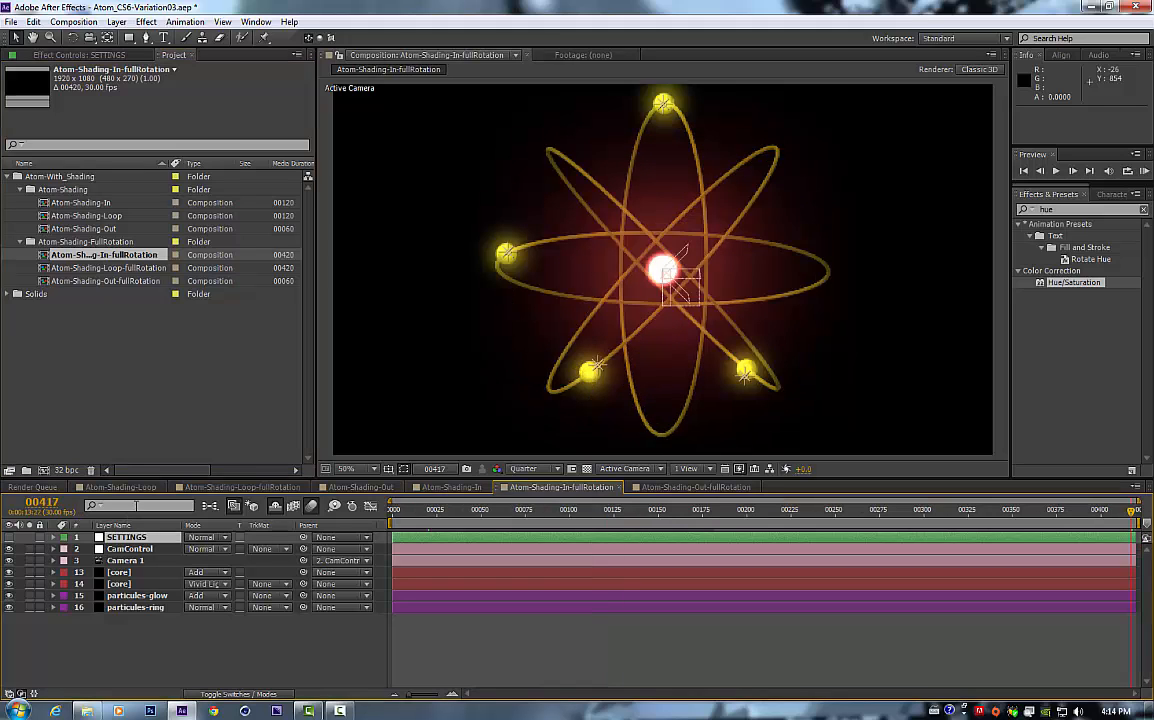
click(126, 537)
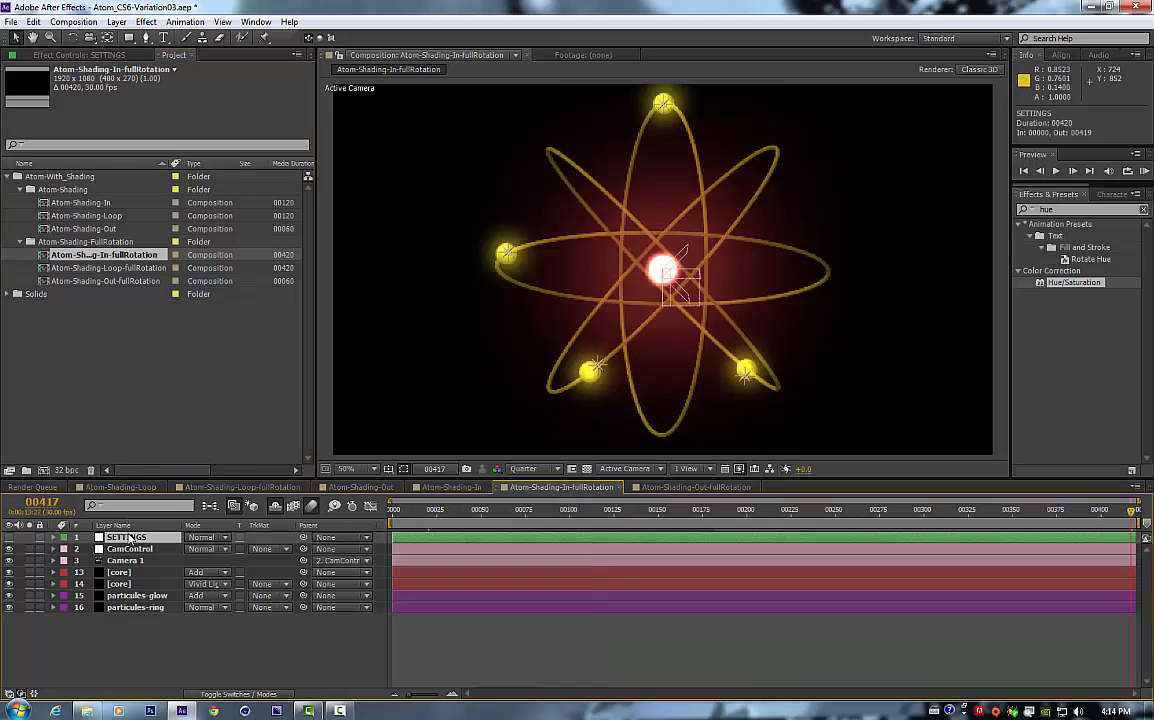
key(e)
key(e)
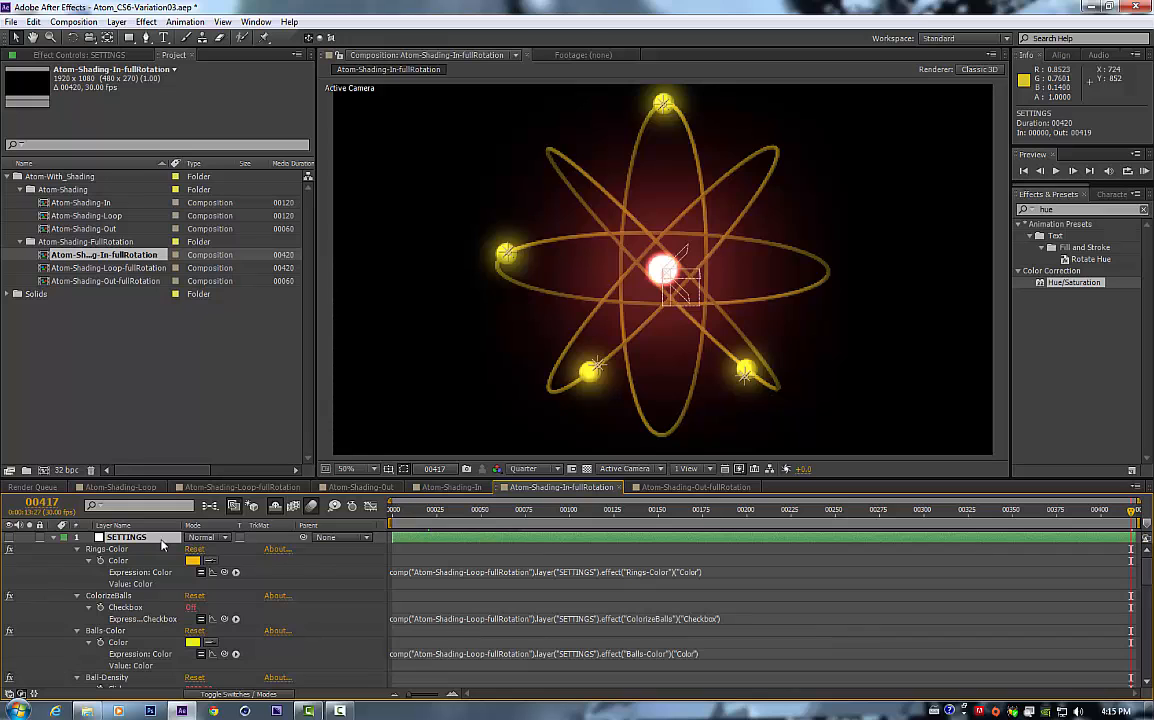
scroll(1133, 622, down, 5)
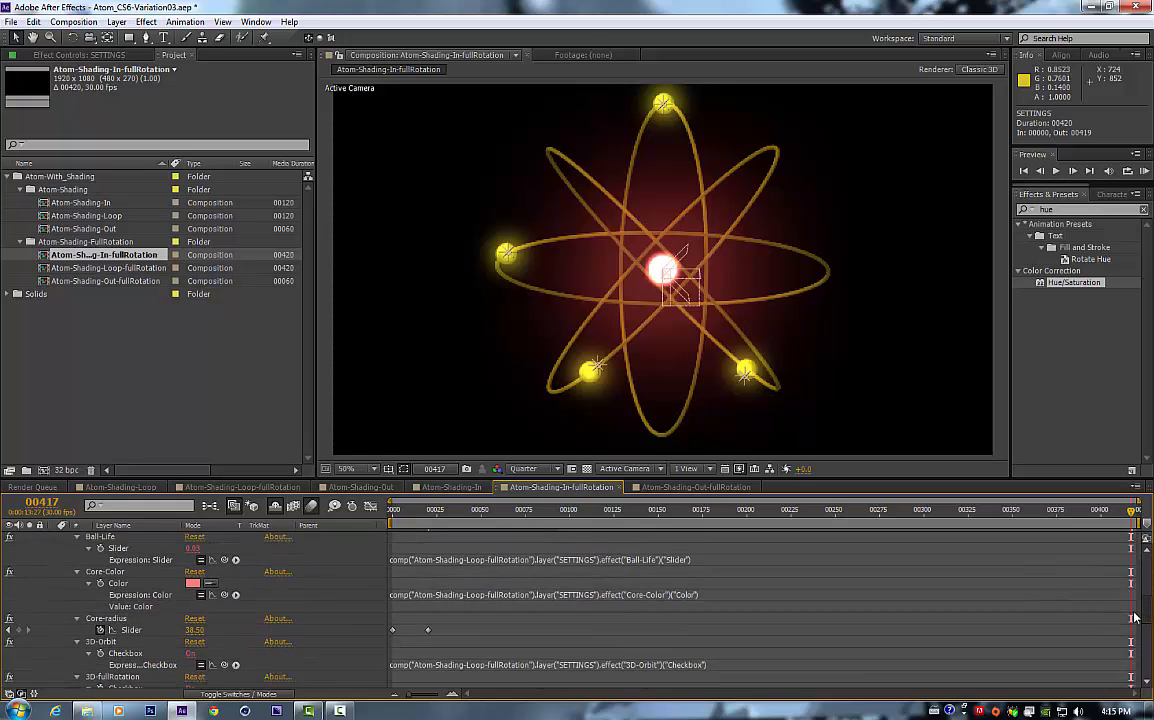
scroll(1133, 622, down, 2)
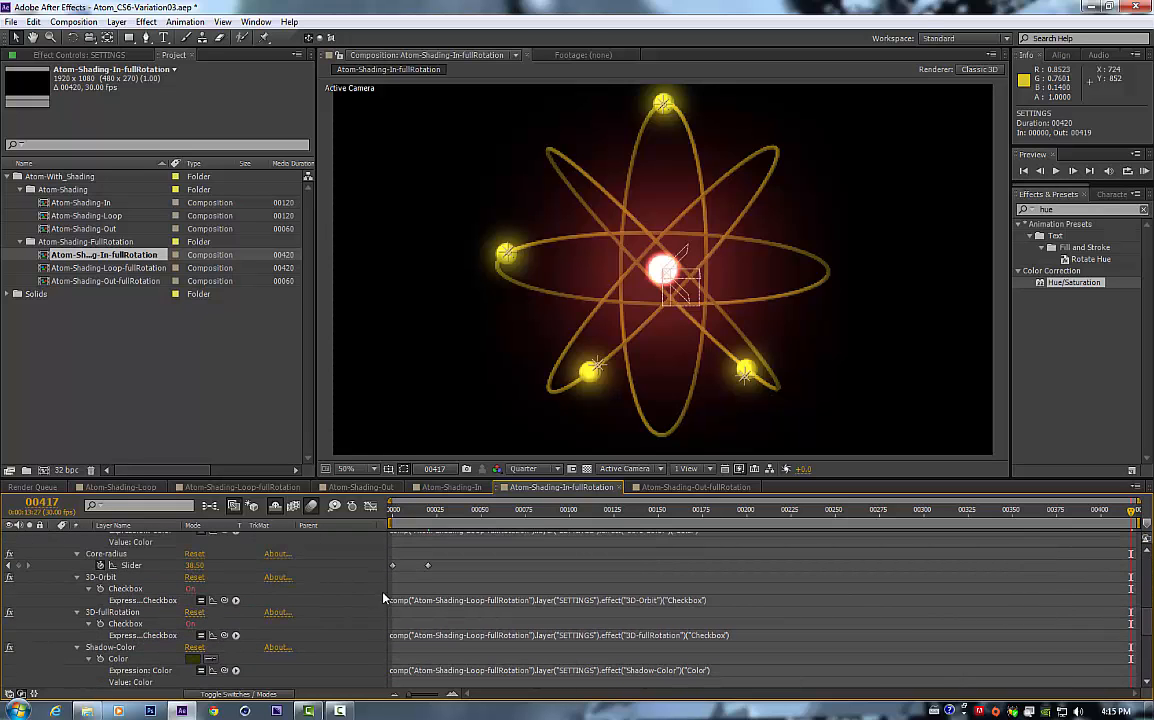
Step: Set the SETTINGS layer's second Core-radius keyframe, at frame 20, to 50
drag(414, 516, 405, 517)
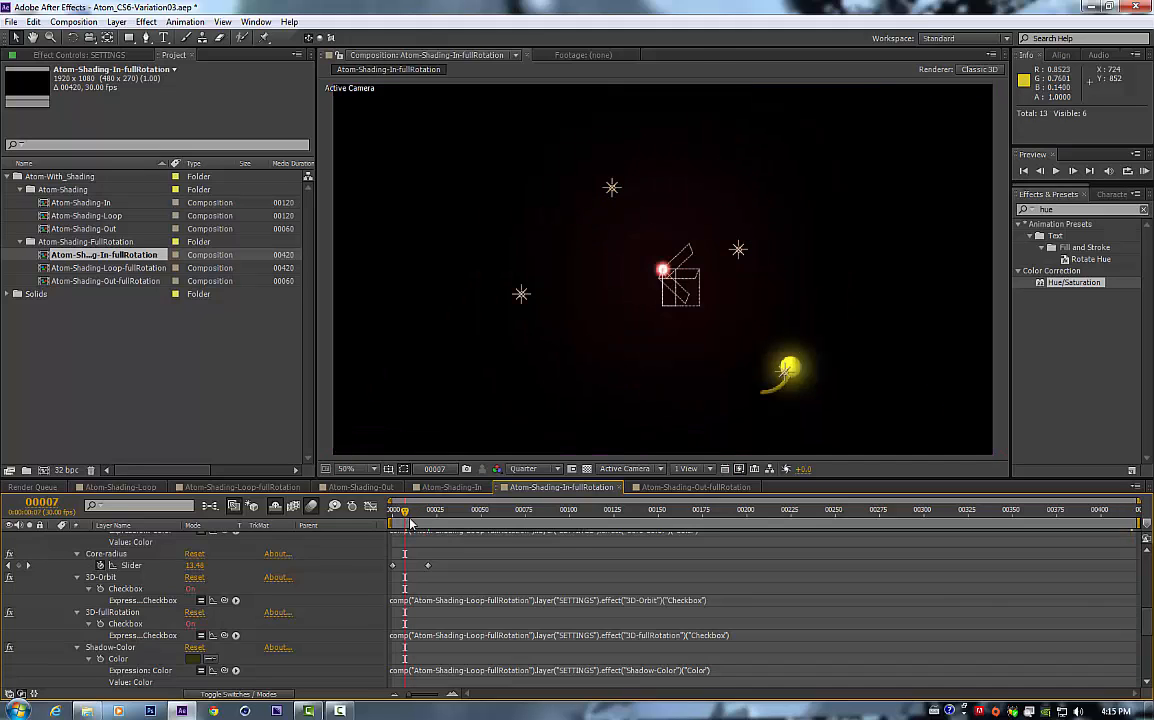
click(431, 512)
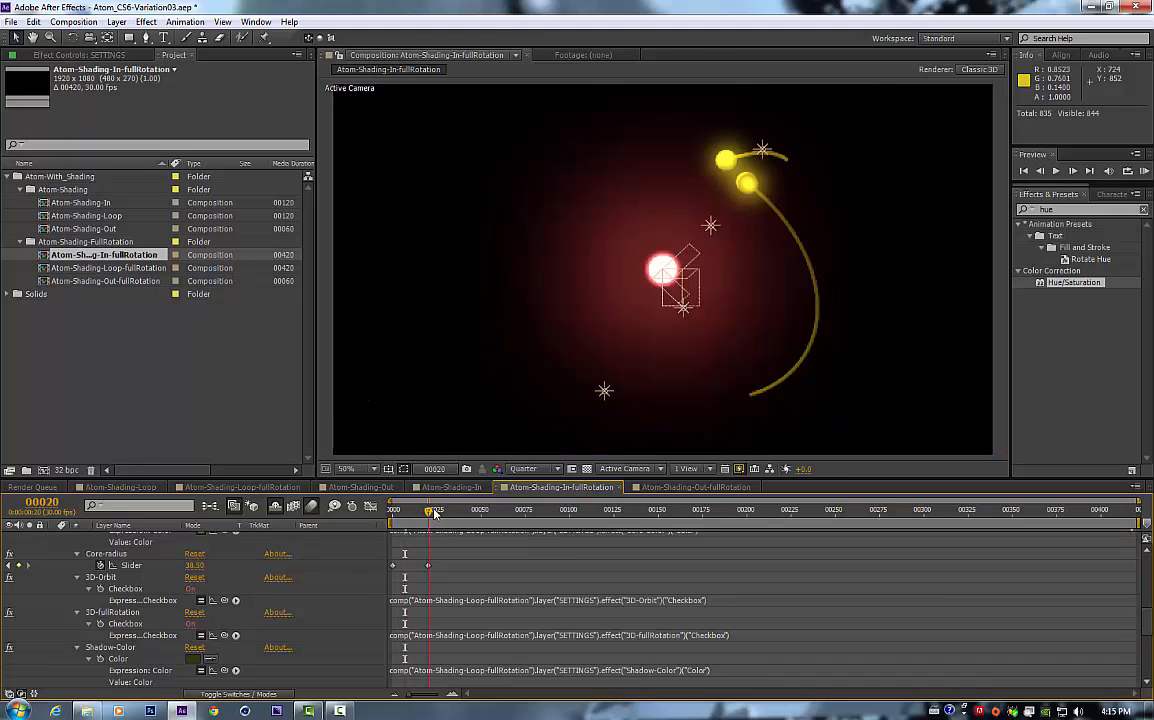
click(191, 566)
text(50)
key(Return)
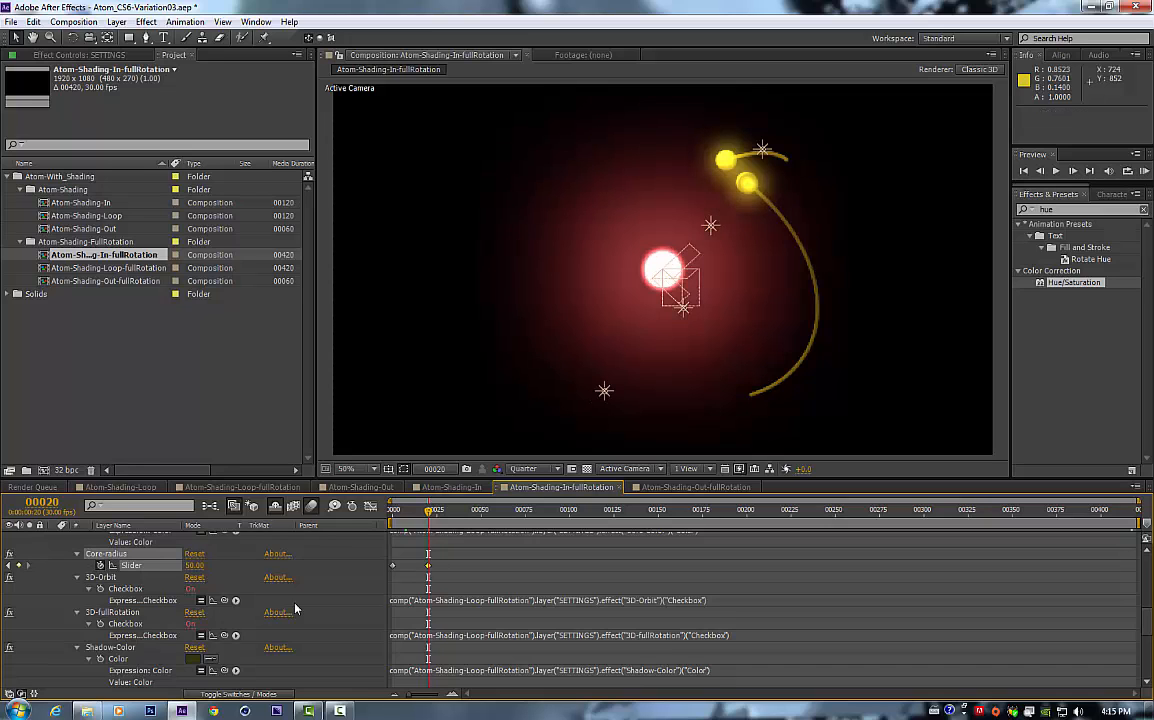
Step: Review the other SETTINGS expressions linked to the Loop composition and check the atom at frame 308
scroll(1034, 560, up, 5)
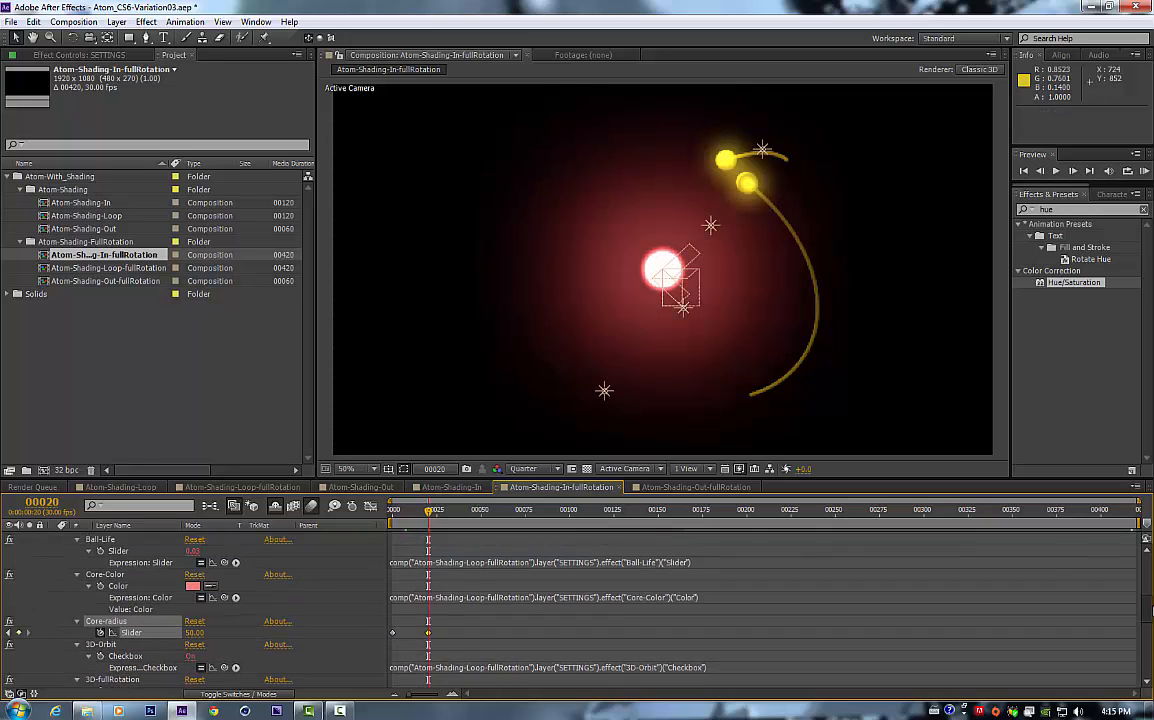
scroll(700, 610, up, 3)
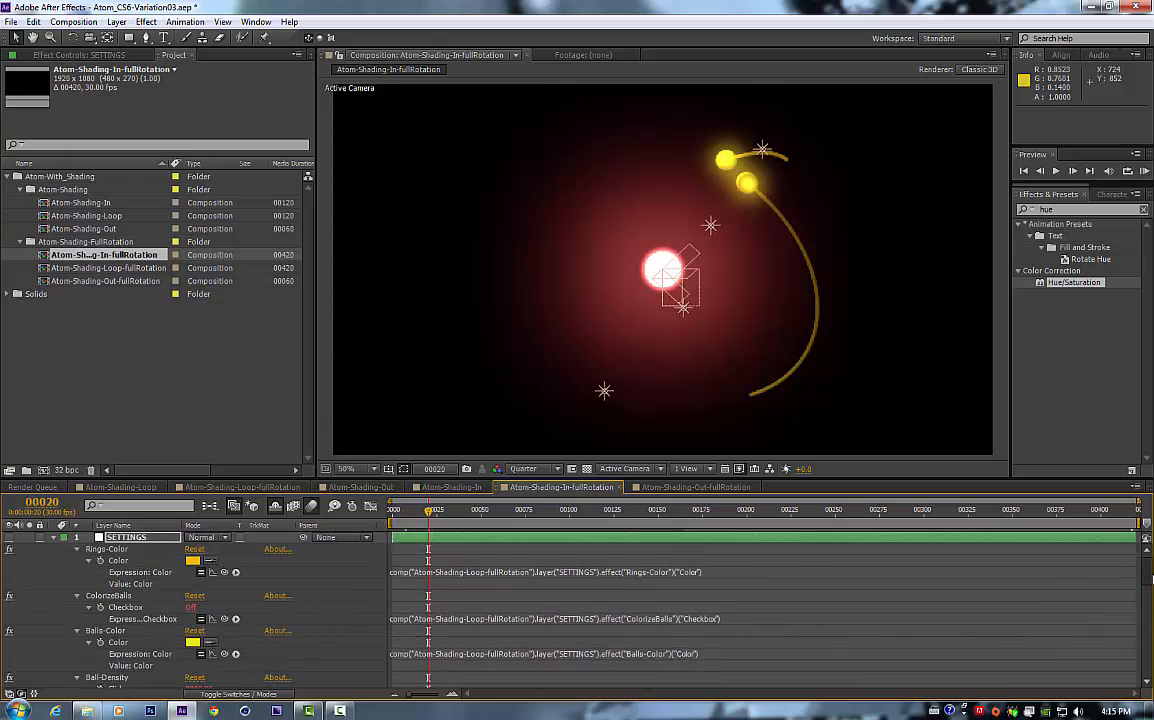
scroll(1146, 600, down, 8)
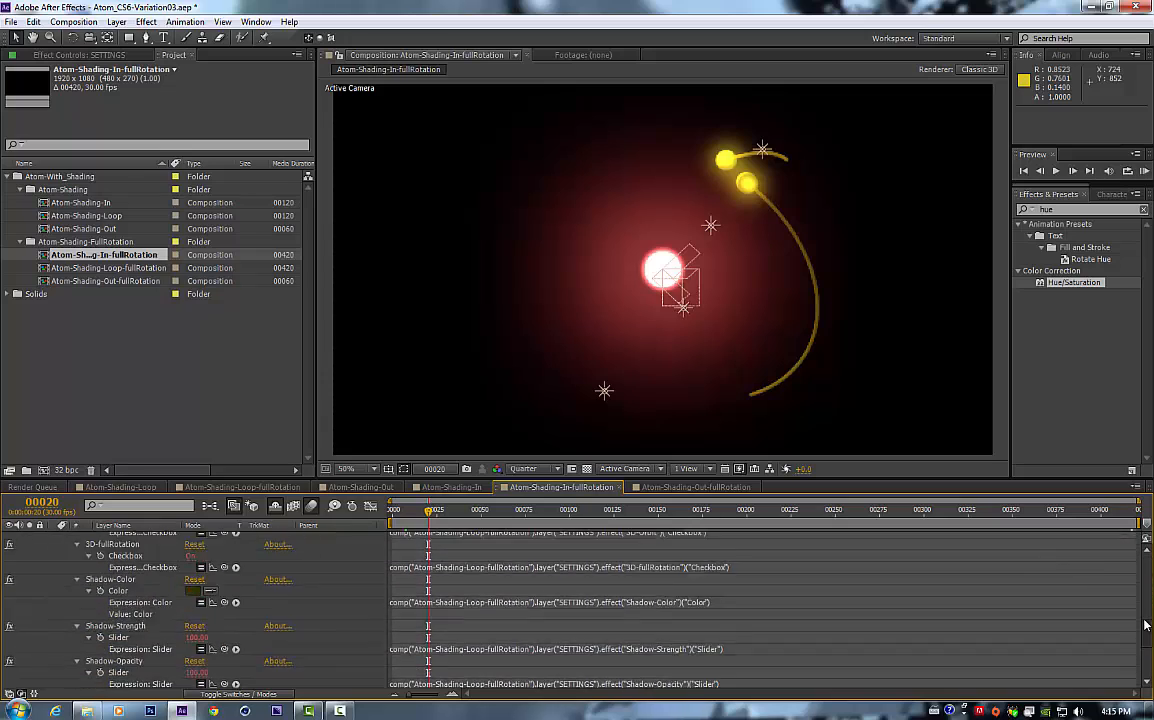
scroll(1146, 625, up, 8)
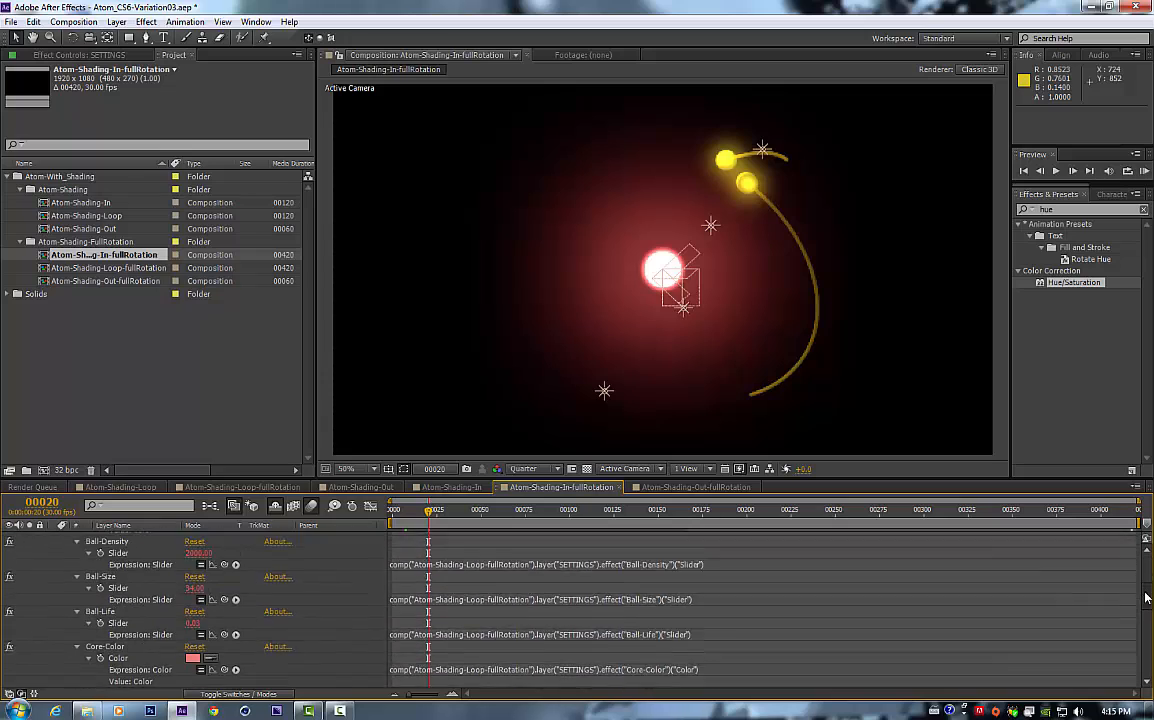
click(938, 512)
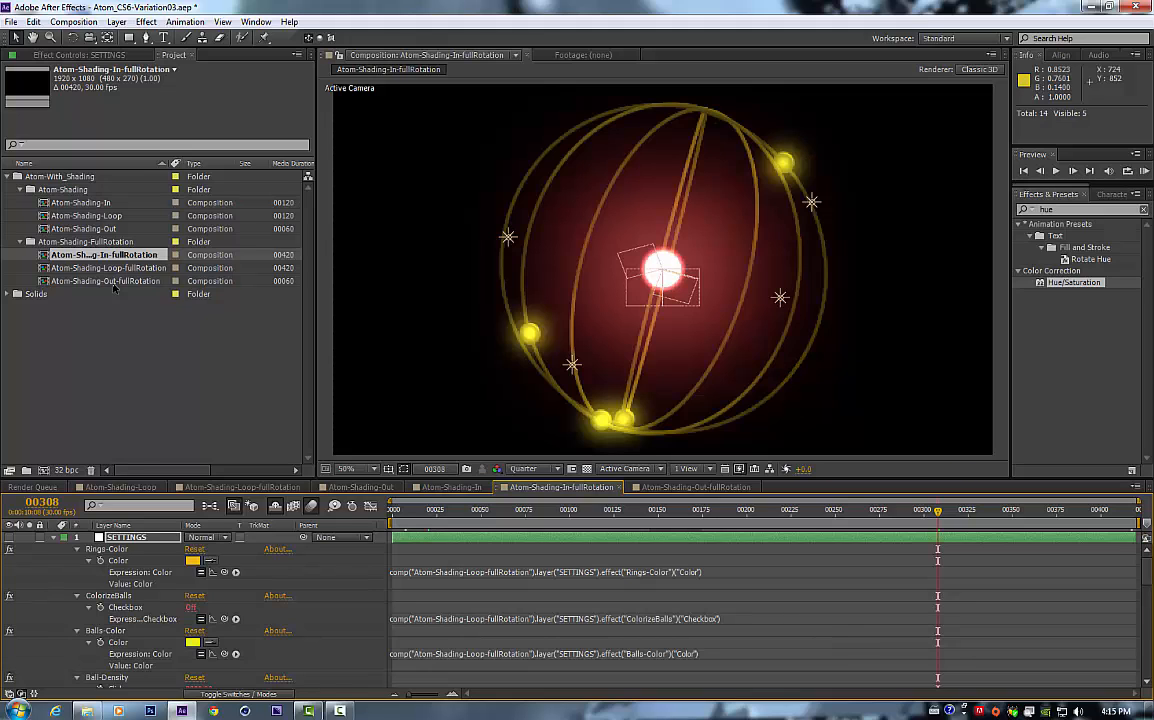
Step: Open the Atom-Shading-Out-fullRotation composition and reveal its SETTINGS layer's effect properties down to the Core-radius keyframes
double_click(114, 283)
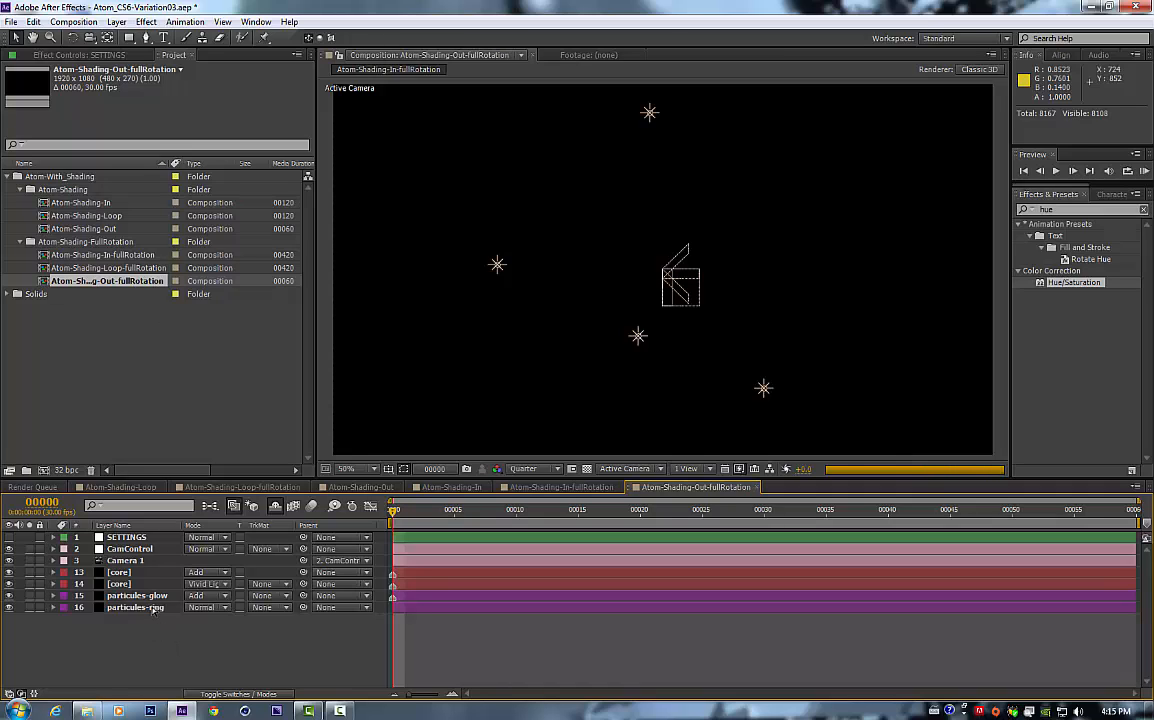
click(126, 540)
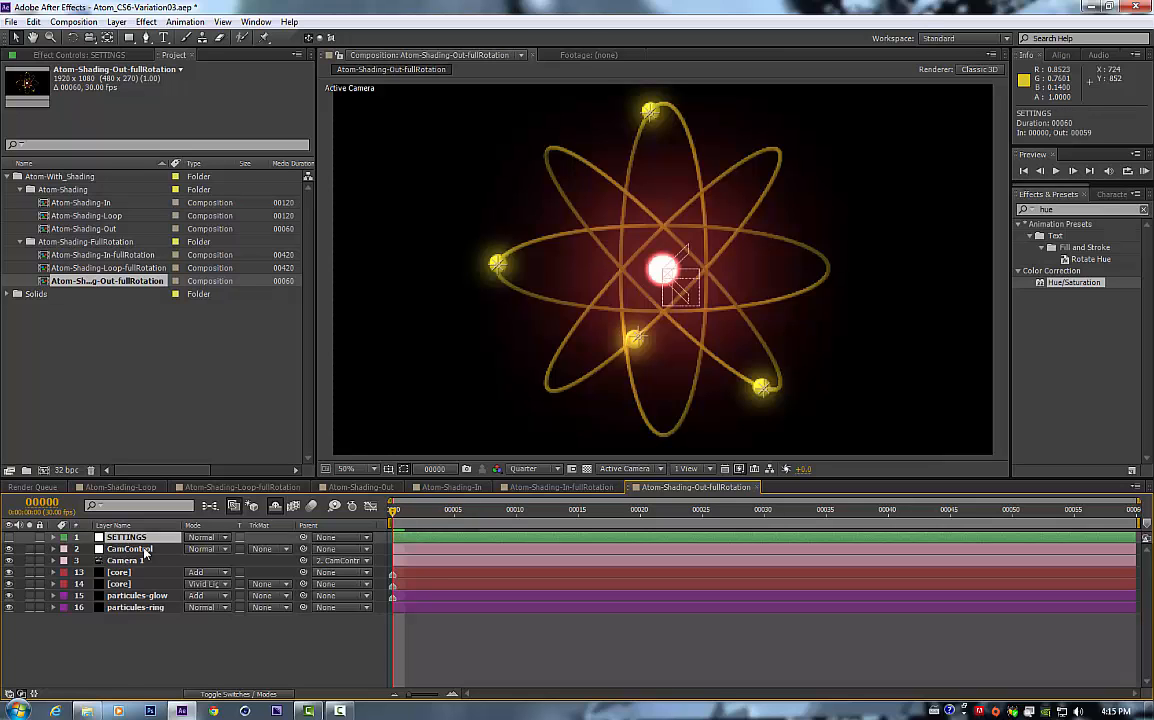
key(e)
key(e)
drag(1147, 573, 1147, 613)
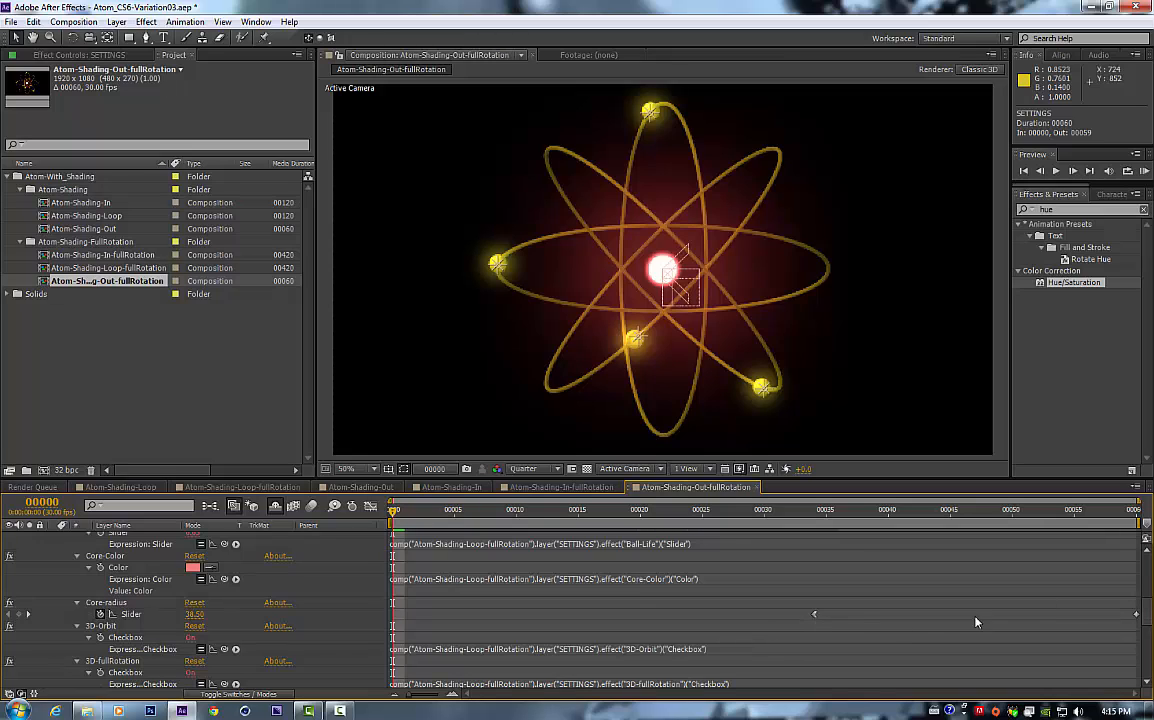
Step: Set the Core-radius keyframe at frame 34 on the SETTINGS layer to 50
click(815, 511)
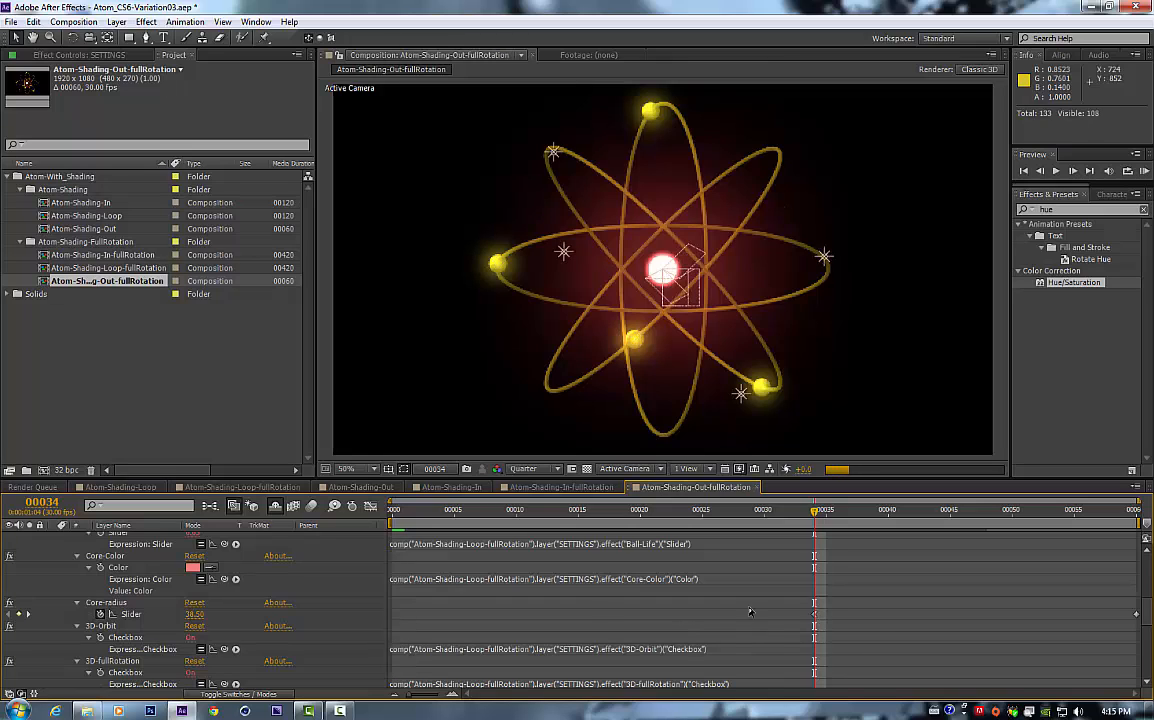
click(195, 614)
text(50)
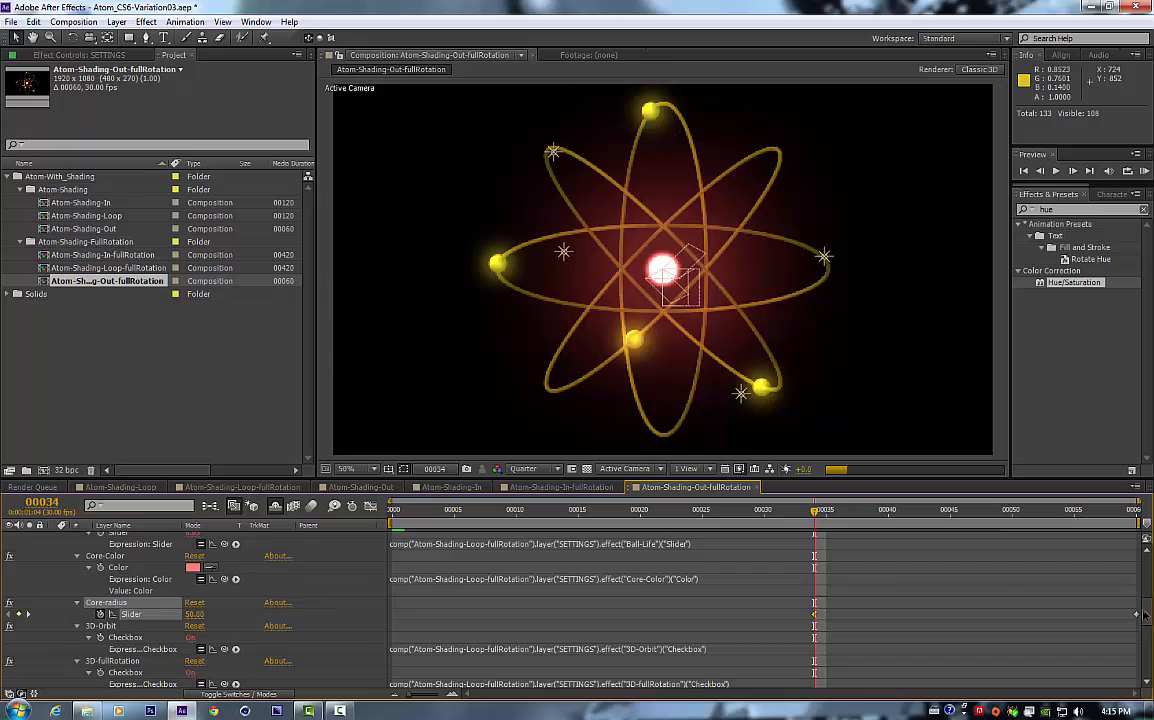
key(Return)
Step: Check the Loop composition's Ball-Size and set the Out composition's Ball-Size keyframe at frame 0 to 34
scroll(1147, 620, up, 5)
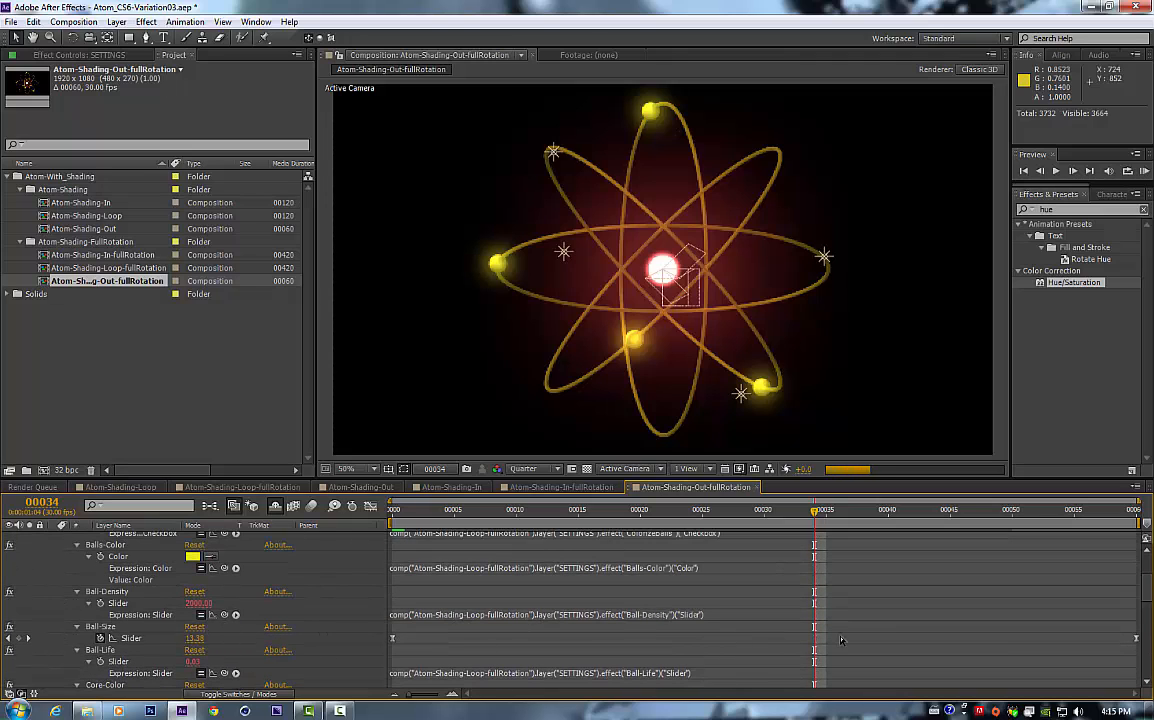
click(405, 515)
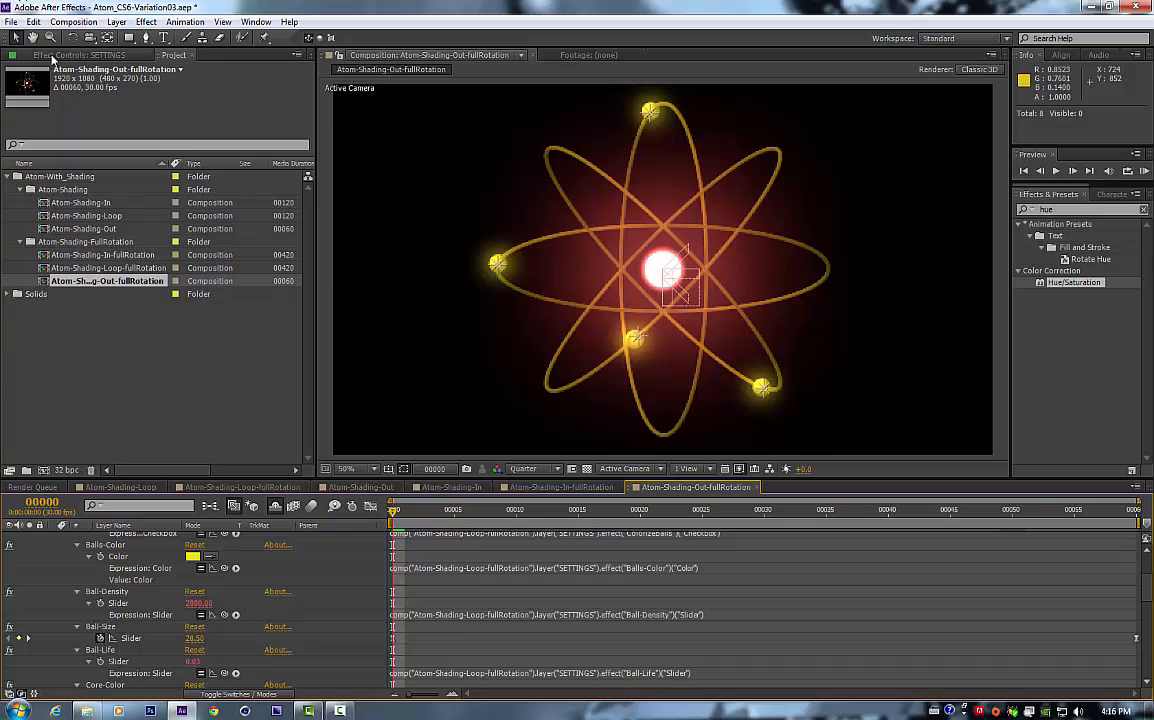
click(52, 56)
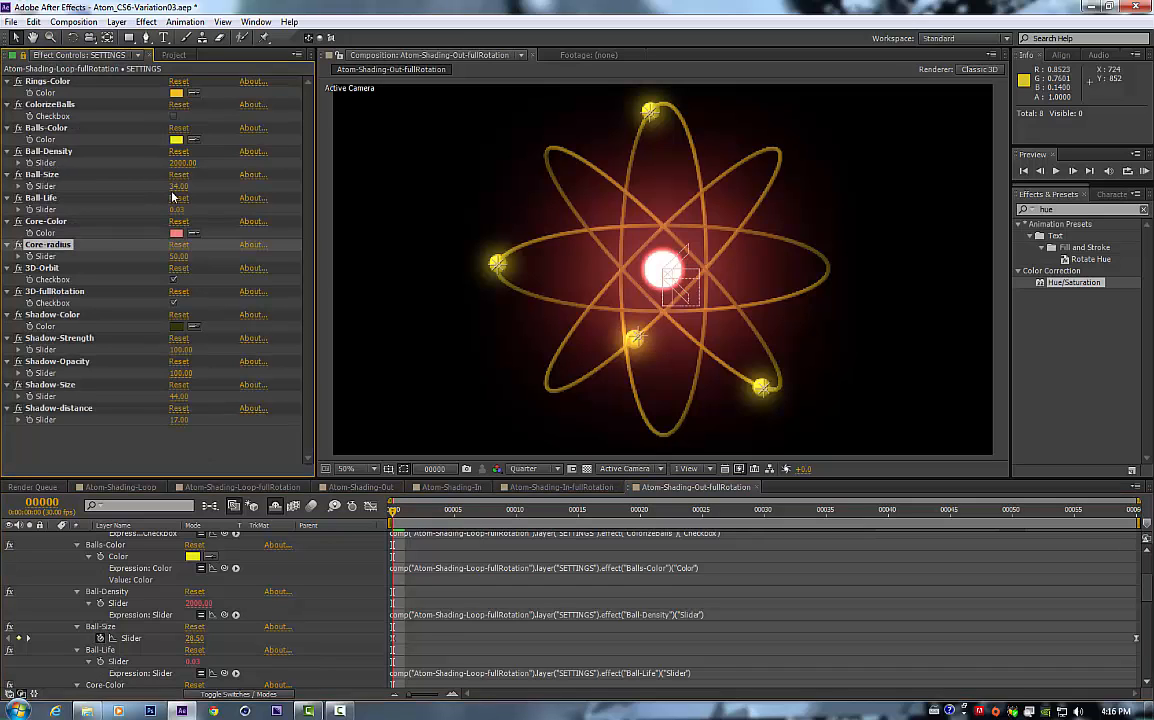
click(172, 55)
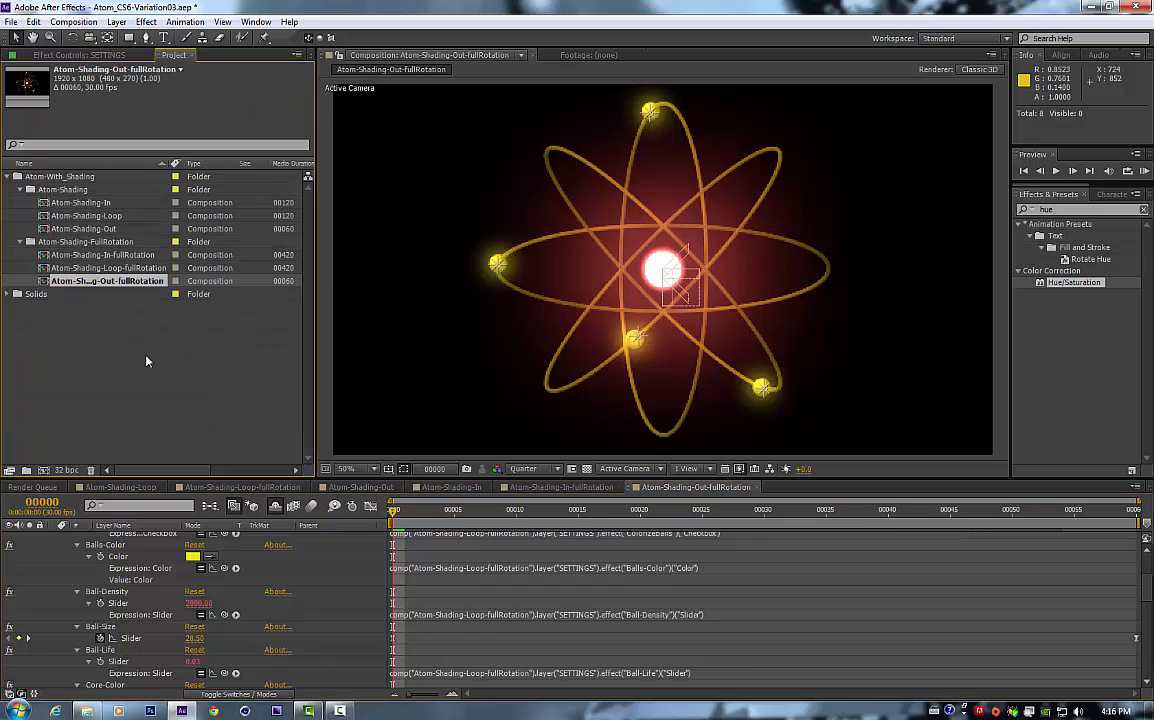
click(195, 638)
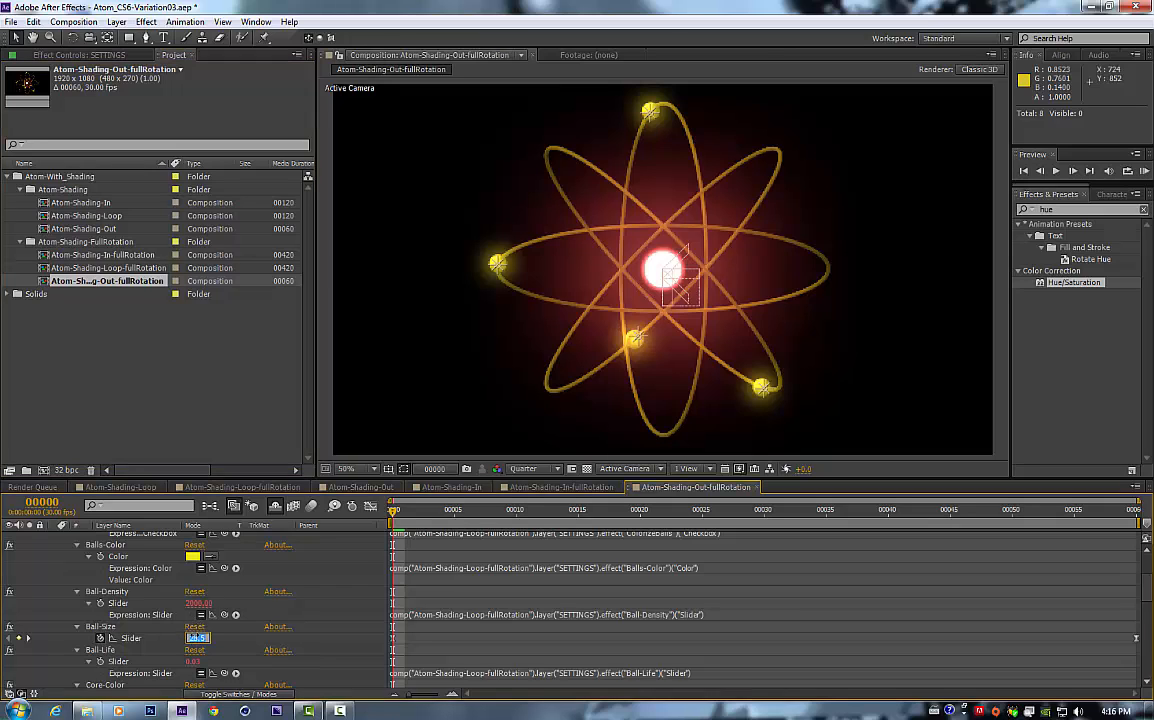
text(34)
key(Return)
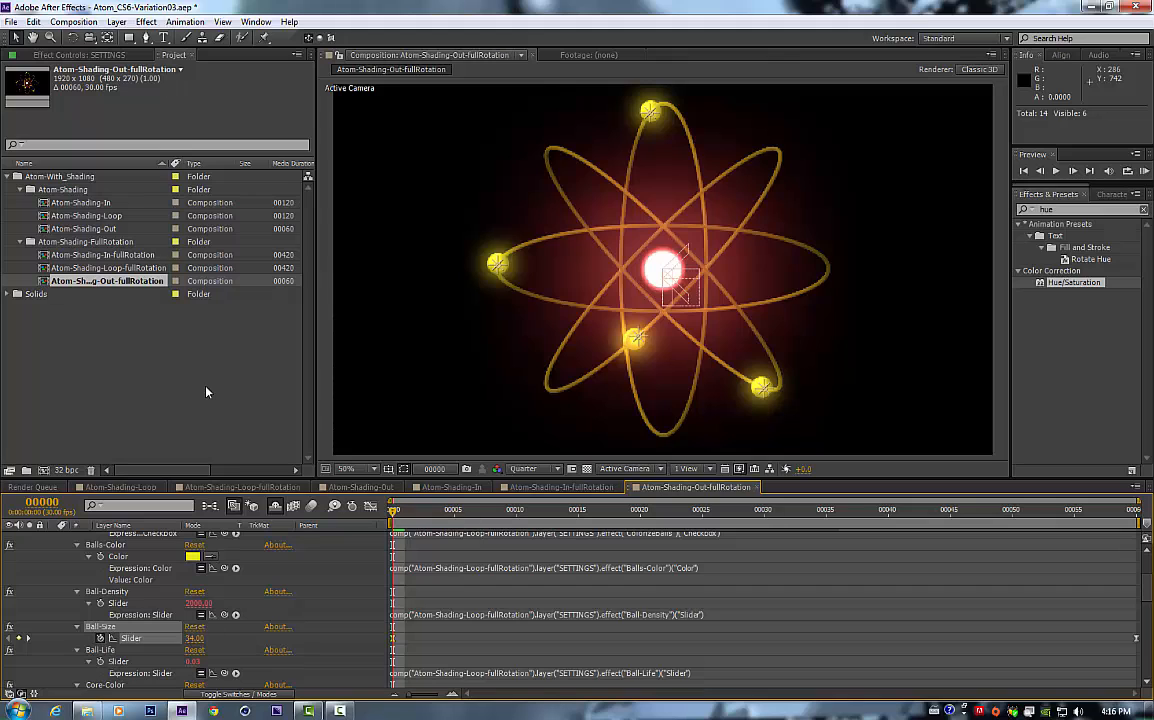
Step: Return to the Atom-Shading-Loop-fullRotation composition and select the In, Loop and Out fullRotation compositions in the project
double_click(123, 268)
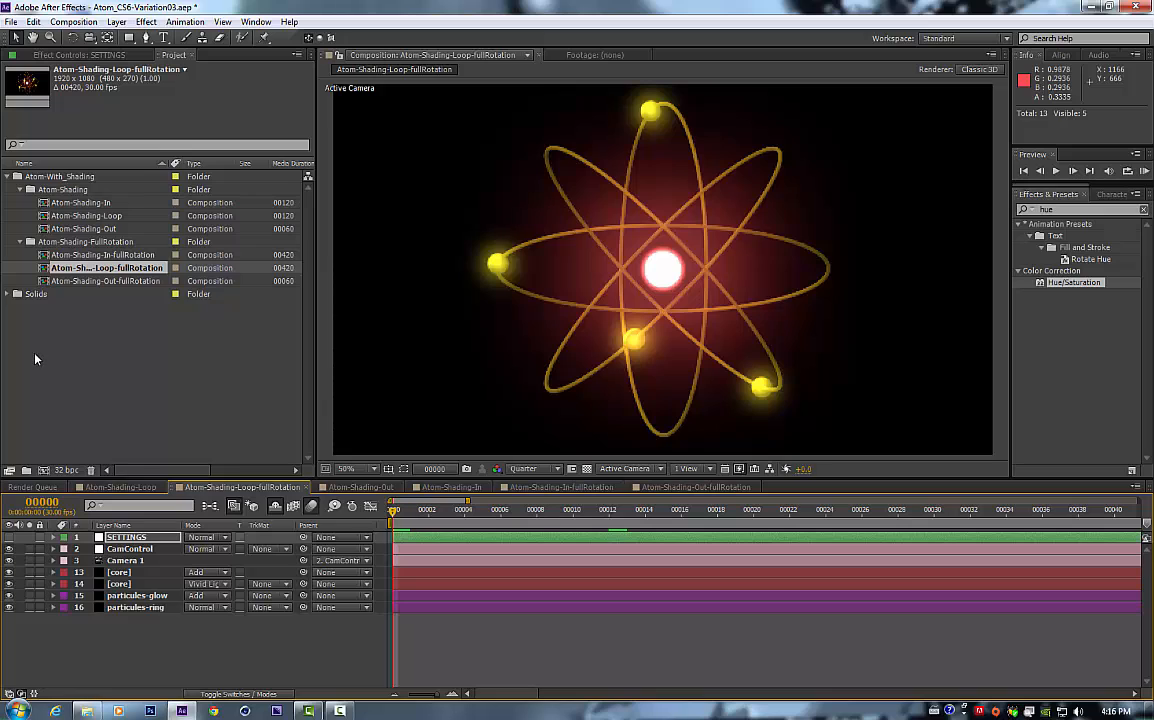
click(100, 255)
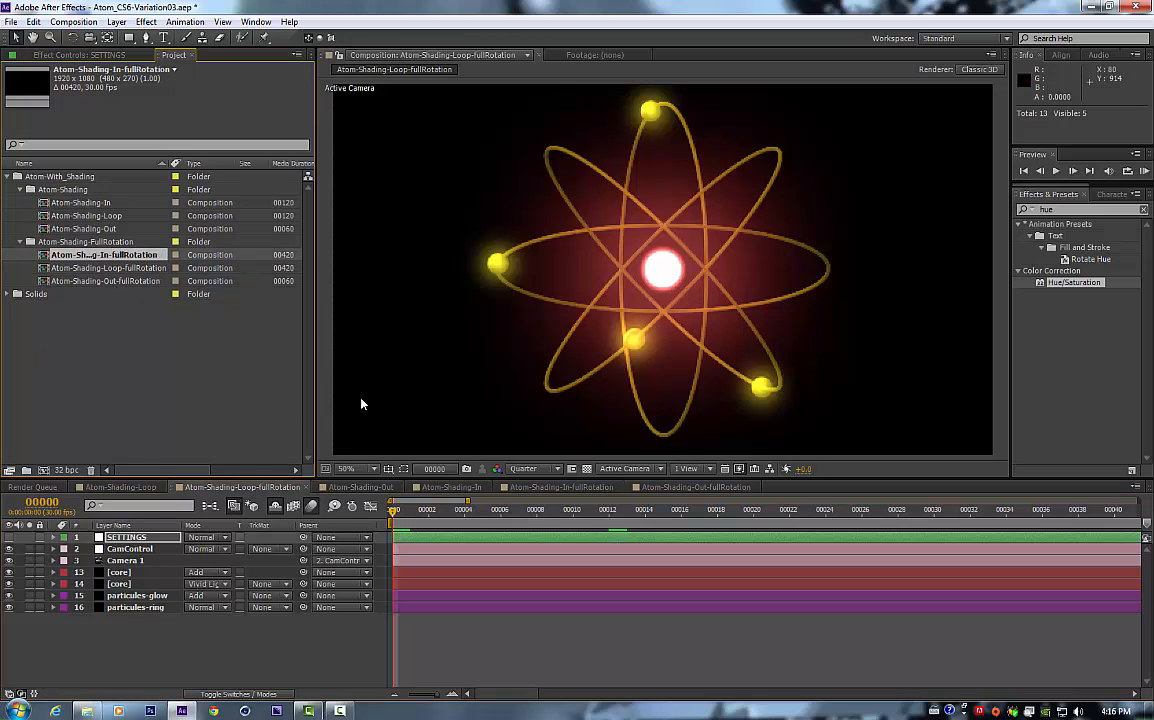
click(89, 268)
click(80, 255)
shift+click(103, 282)
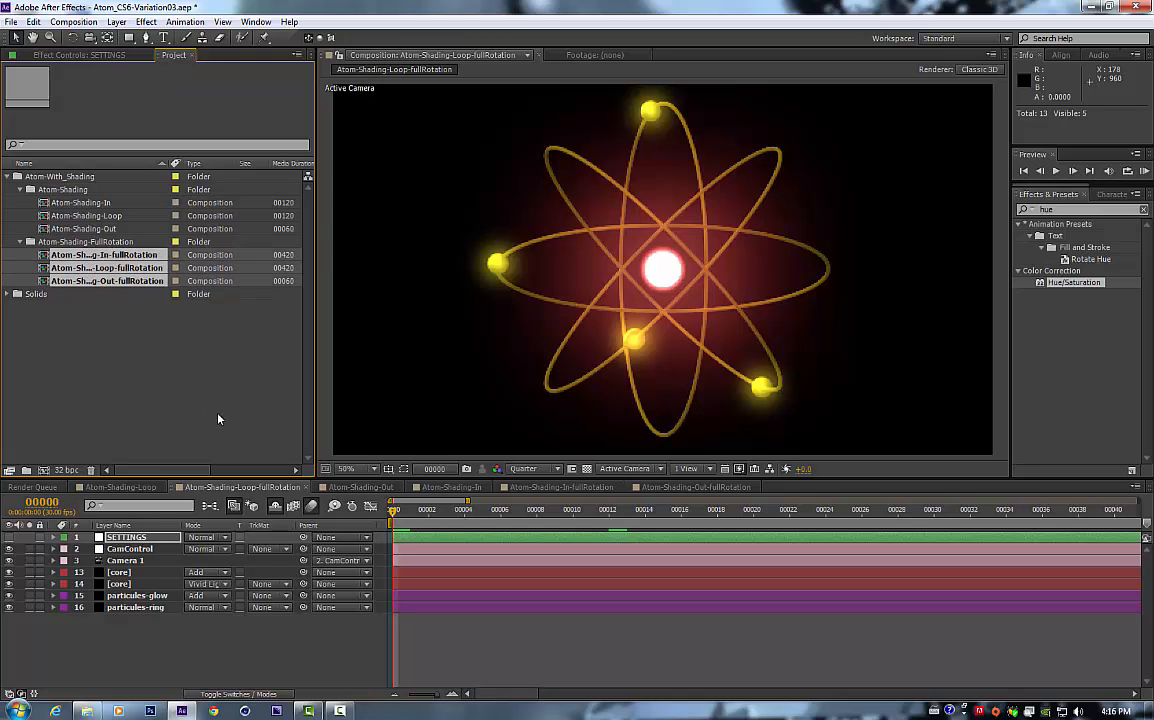
click(587, 469)
click(587, 469)
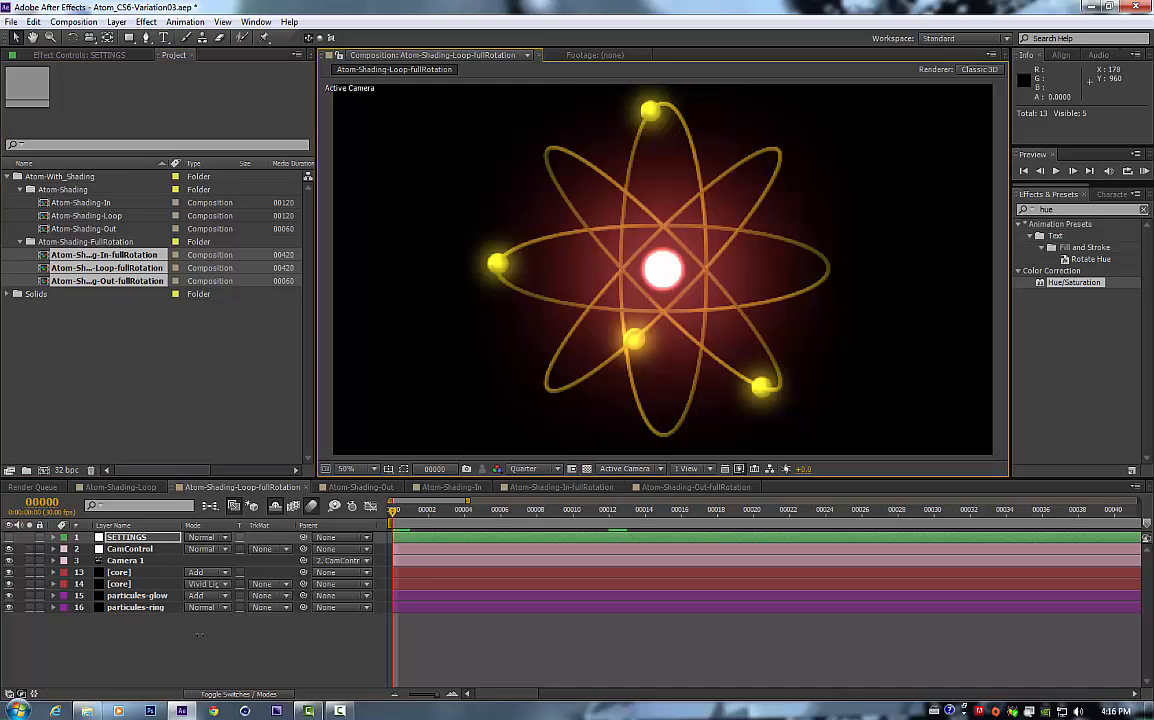
Step: Select the upper core layer, in Add mode, in the Loop composition and show its effect settings
click(120, 572)
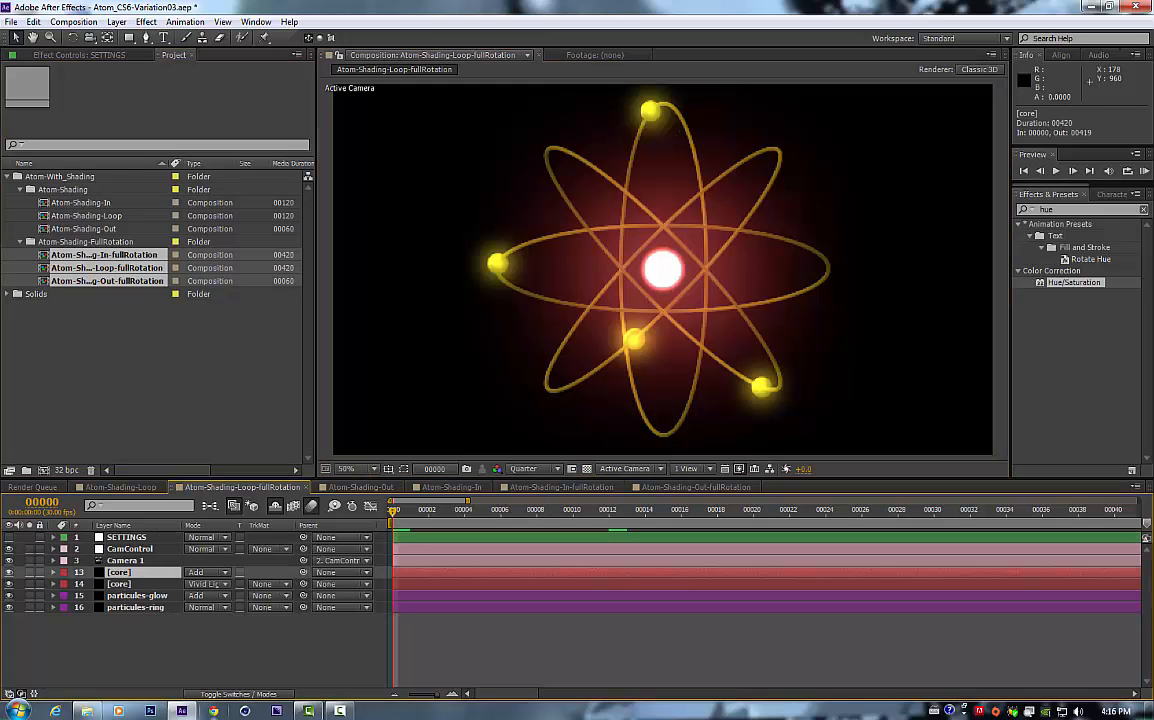
click(198, 660)
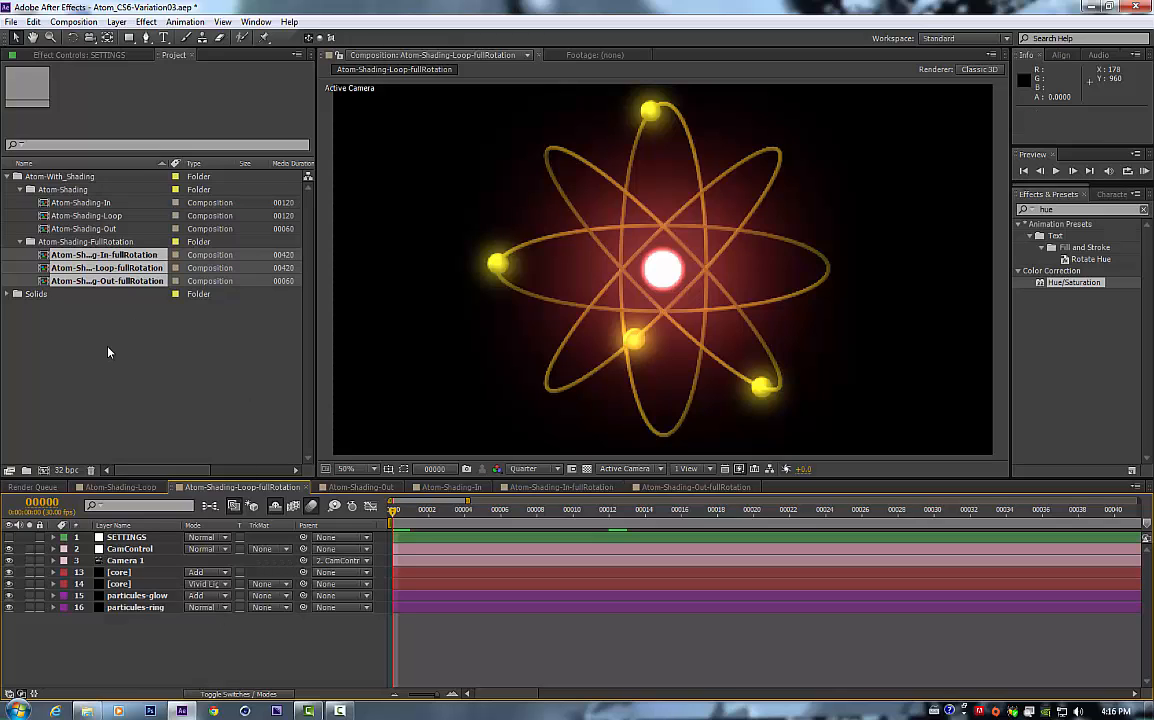
click(107, 268)
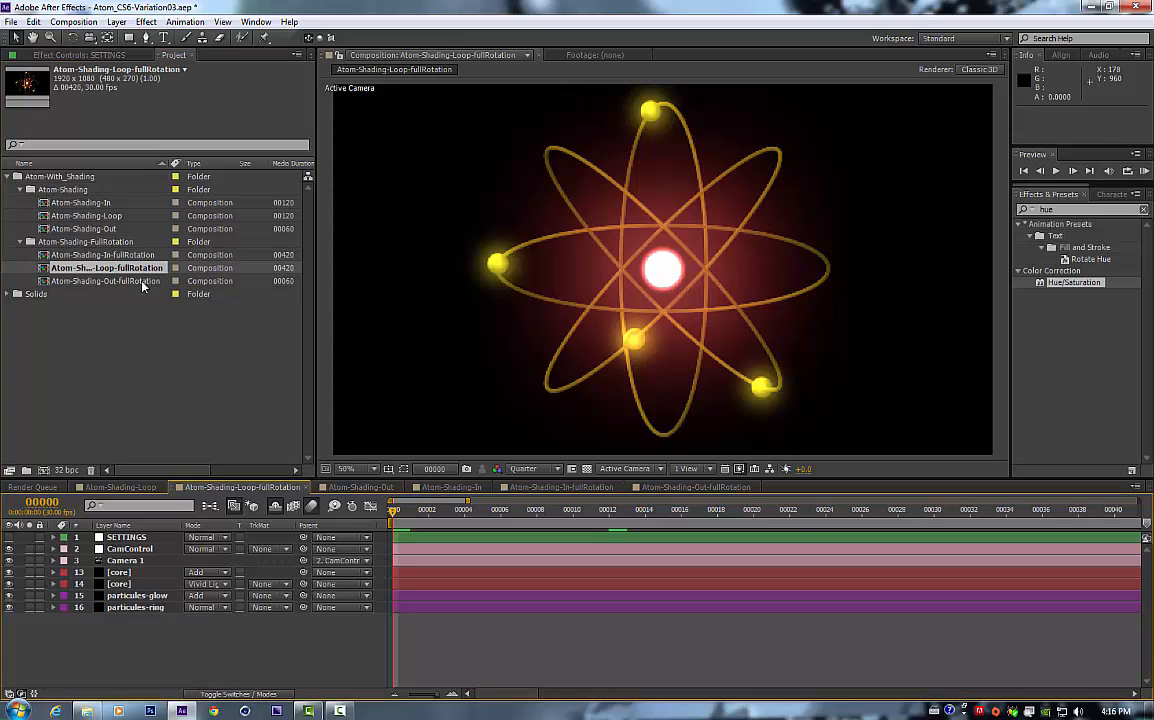
click(118, 572)
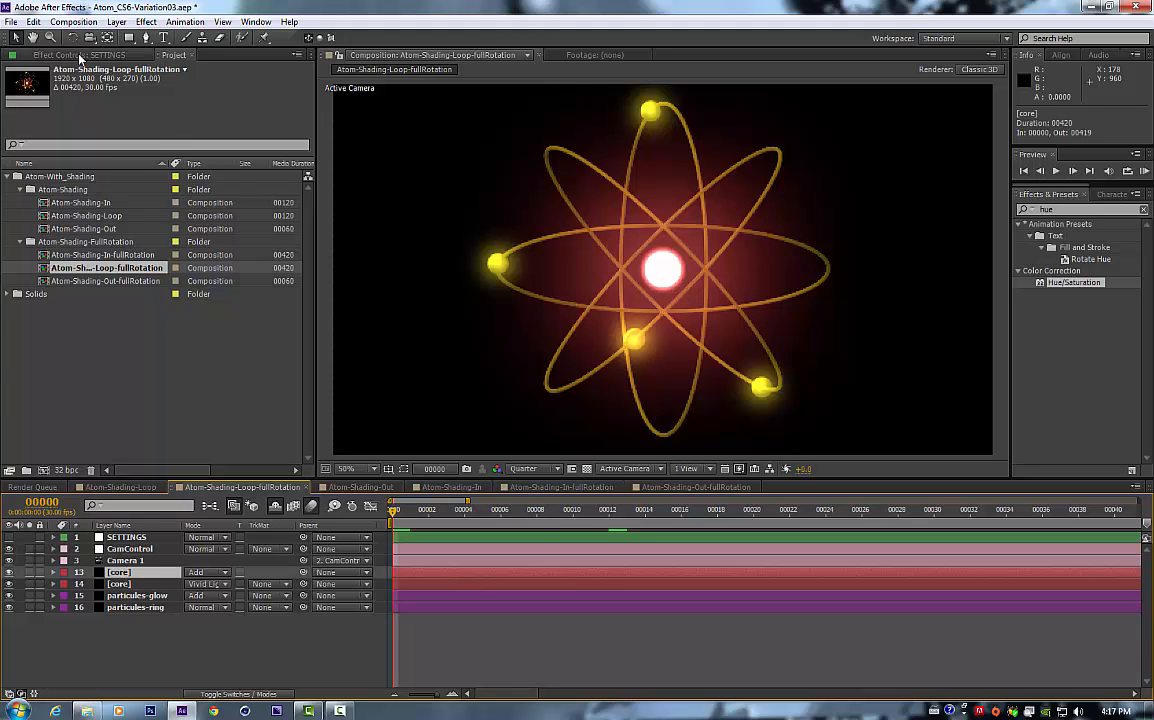
click(80, 56)
click(23, 56)
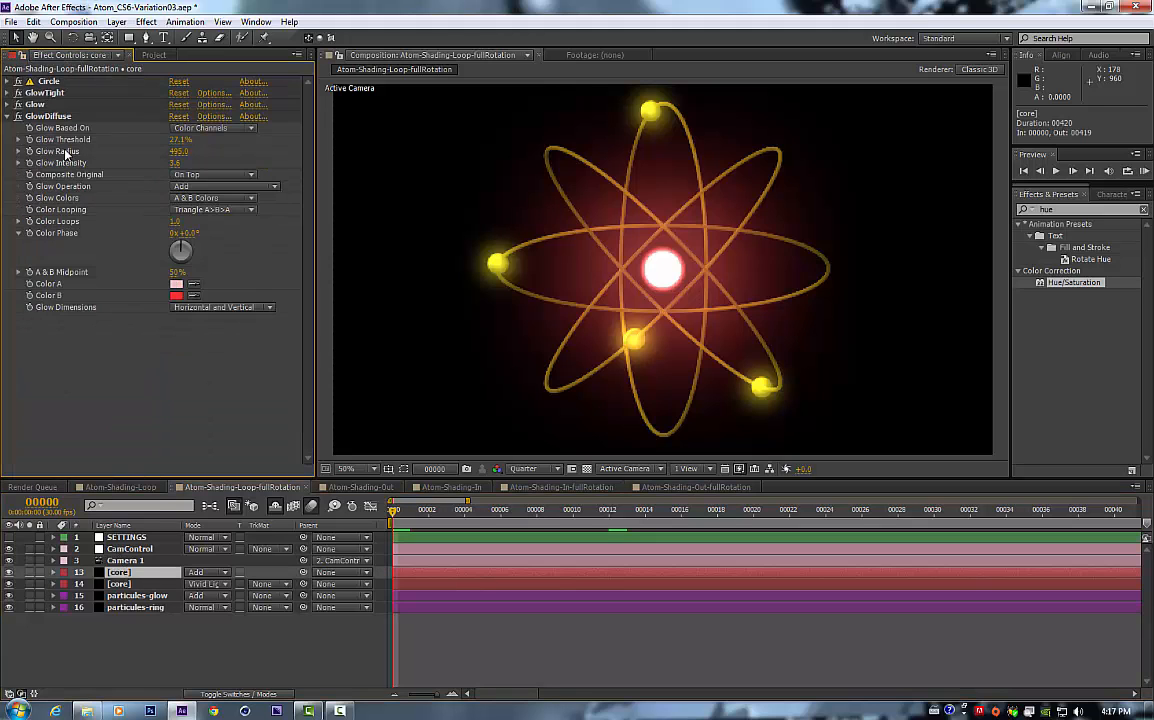
Step: Set the upper core layer's GlowDiffuse Color A to pale yellow F0F0C6 and Color B to golden yellow FFC72F
click(56, 117)
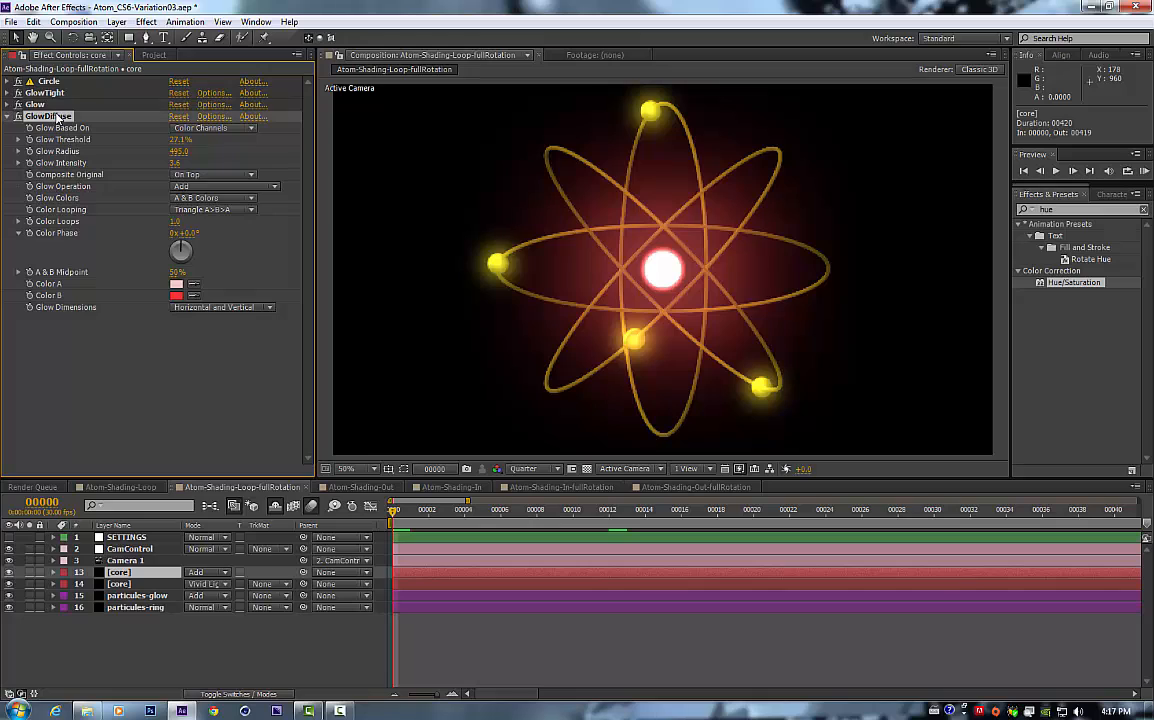
click(177, 286)
click(206, 177)
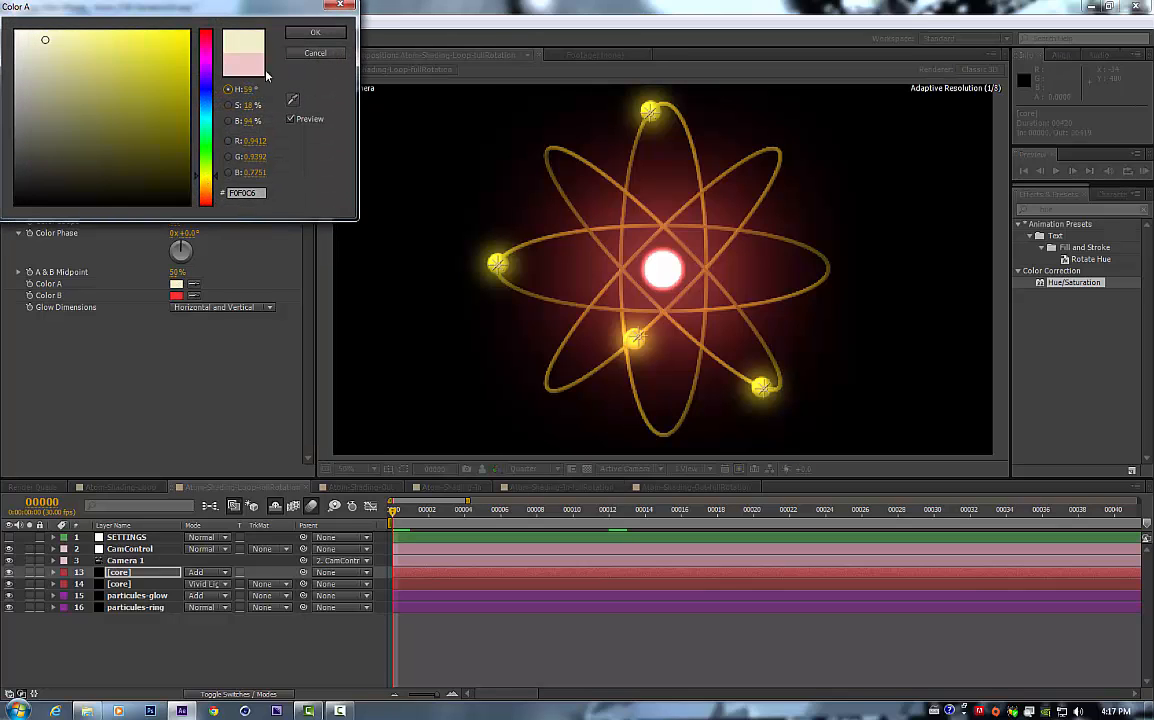
click(315, 32)
click(177, 296)
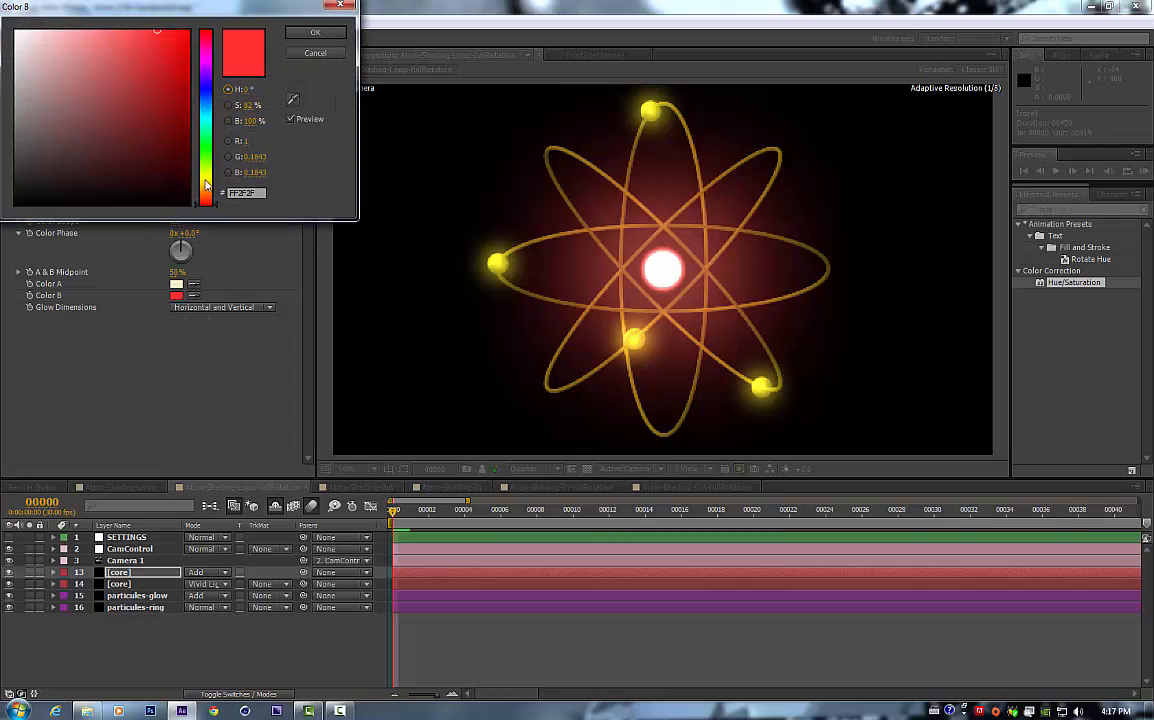
click(206, 184)
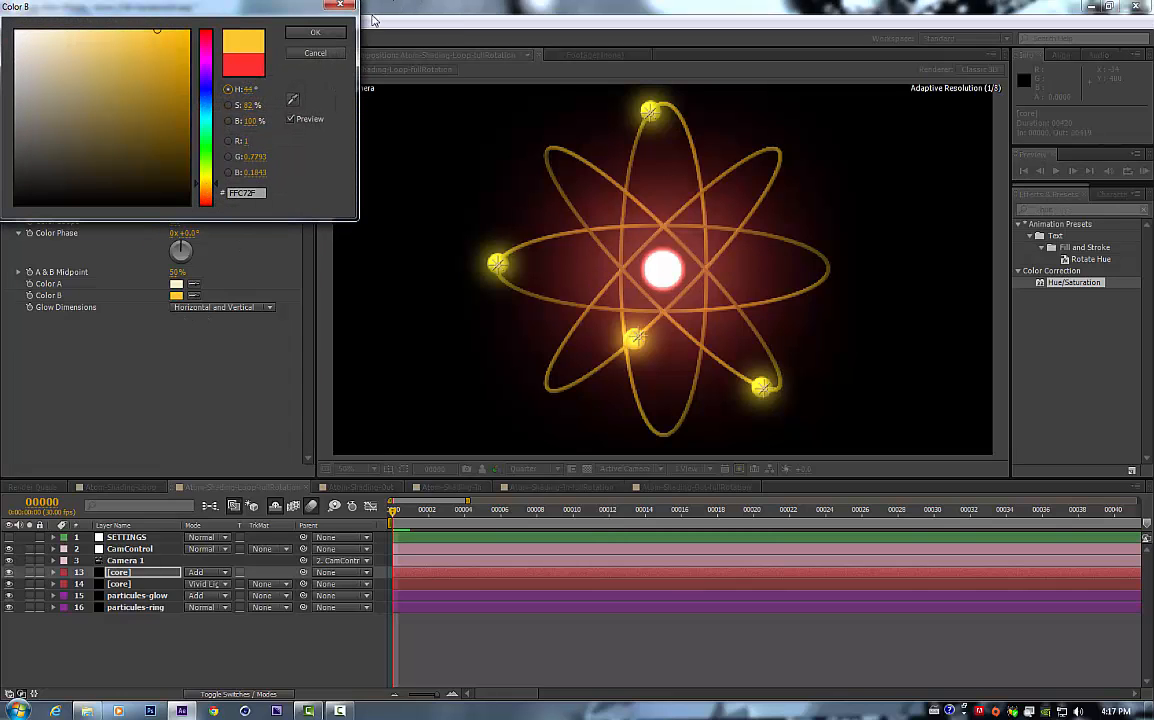
click(315, 32)
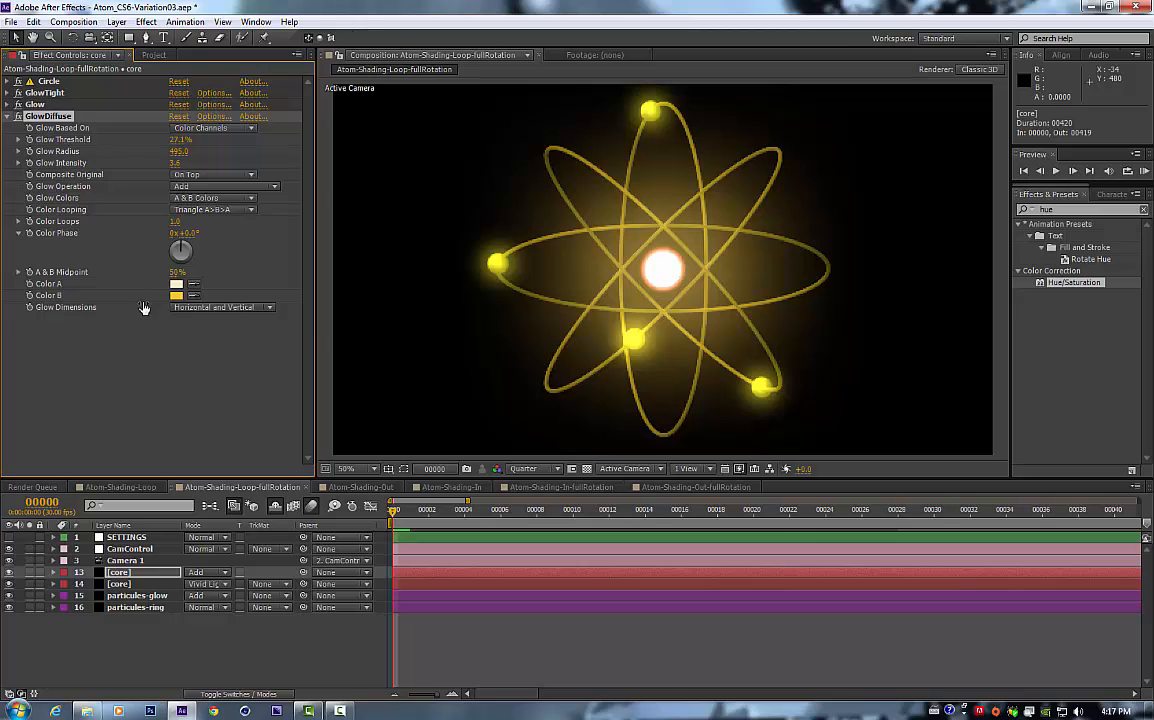
Step: Switch GlowDiffuse to Original Colors and set its Glow Intensity to 0.8
click(206, 187)
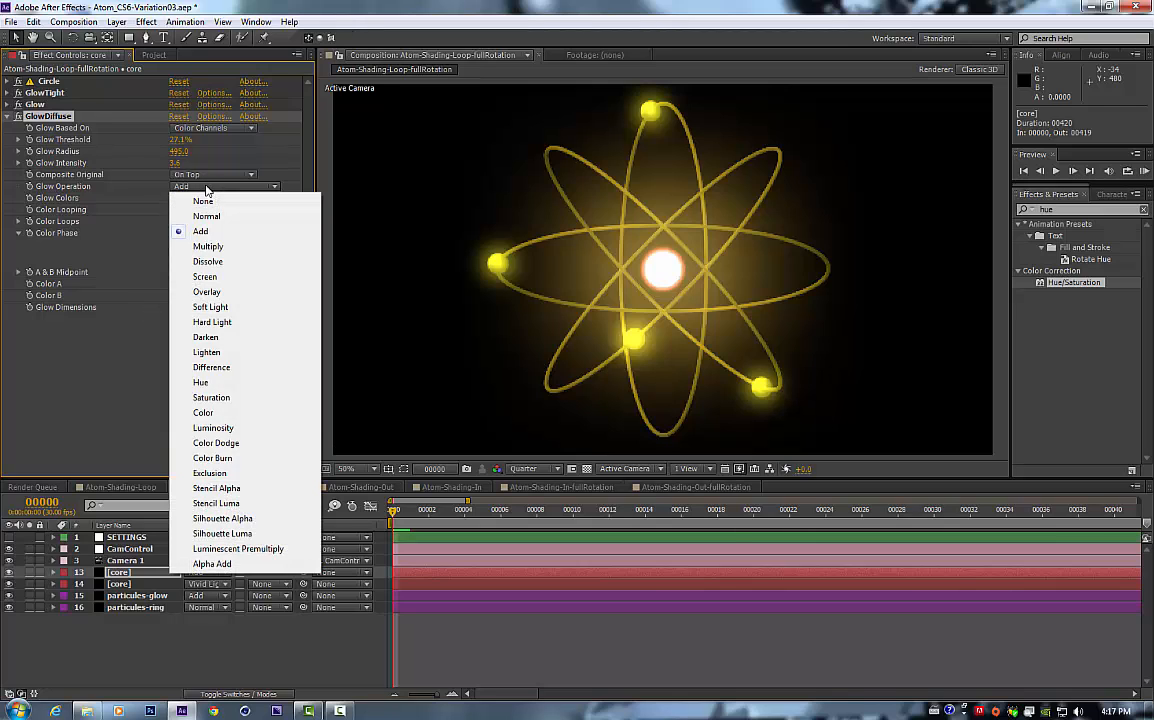
click(141, 184)
click(176, 197)
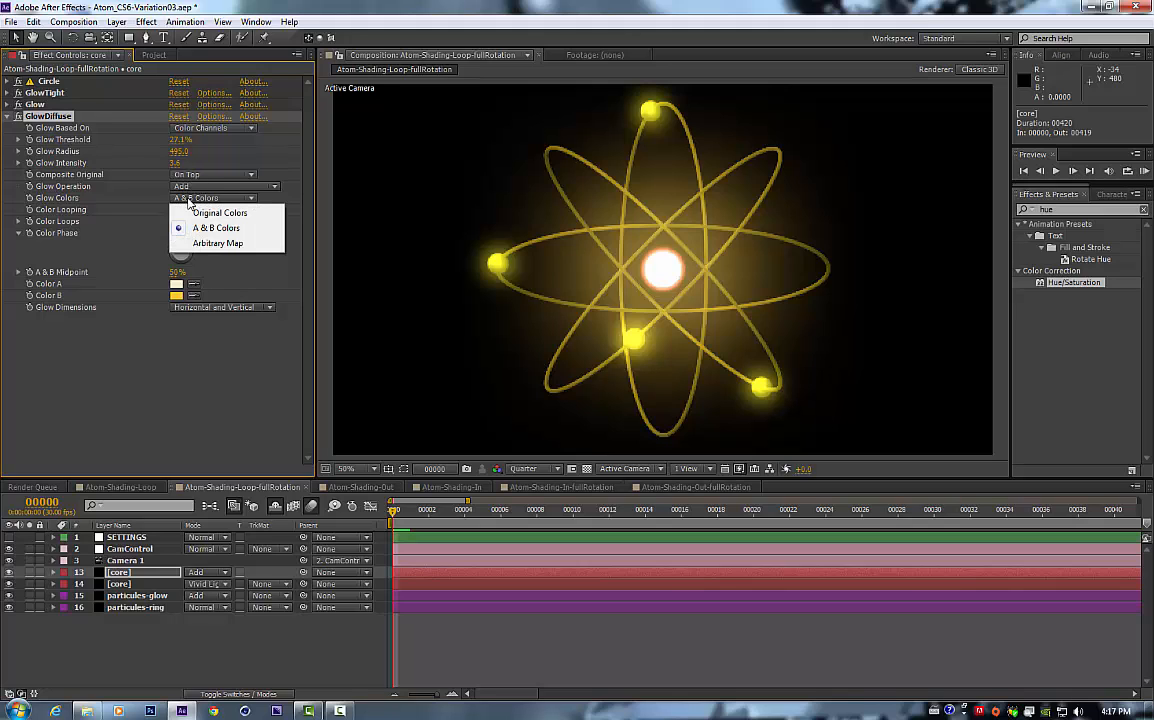
click(209, 213)
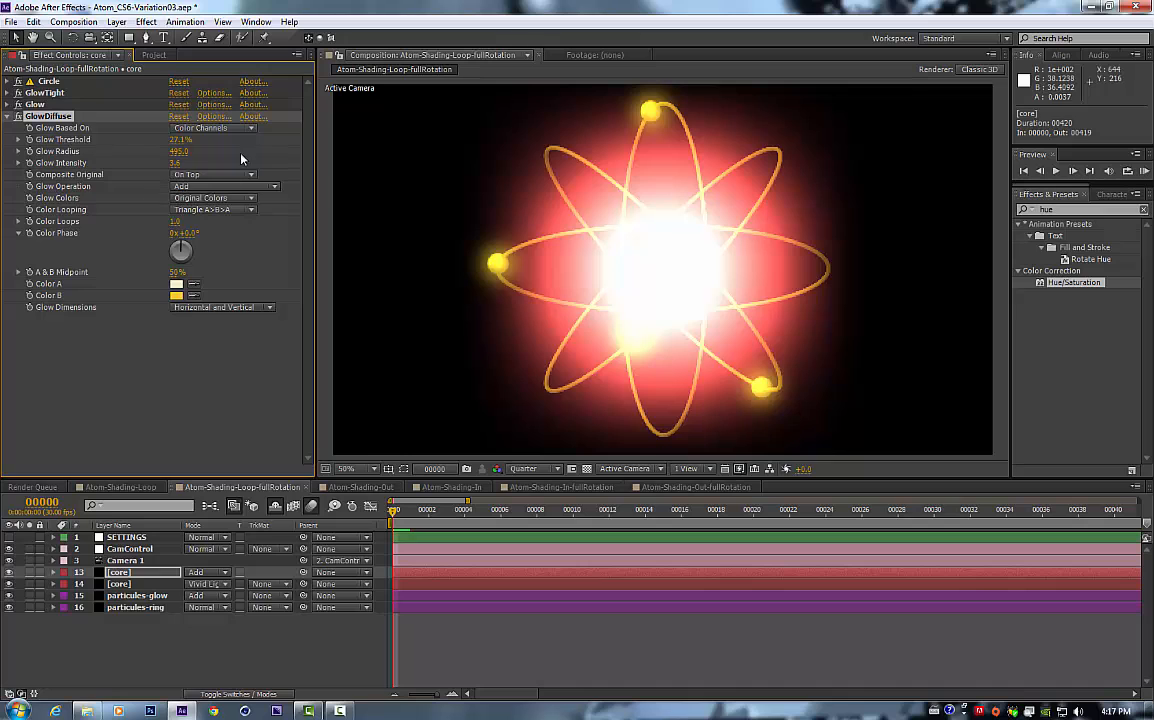
drag(175, 162, 75, 160)
drag(3, 180, 2, 186)
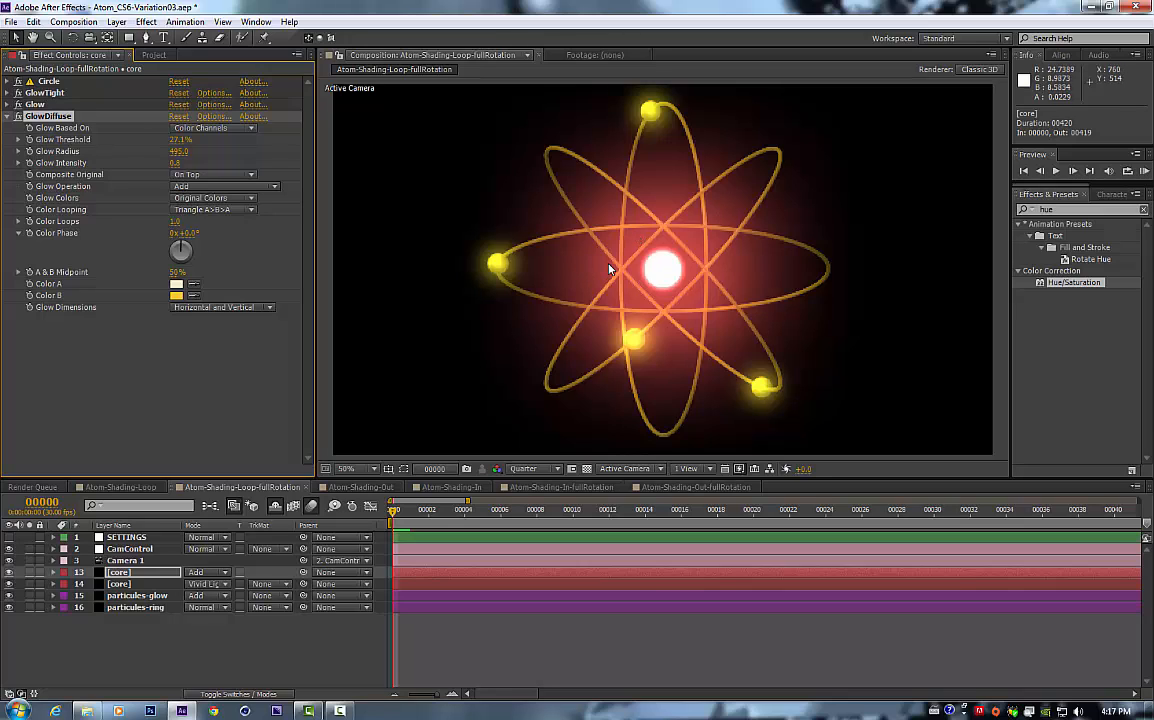
click(8, 117)
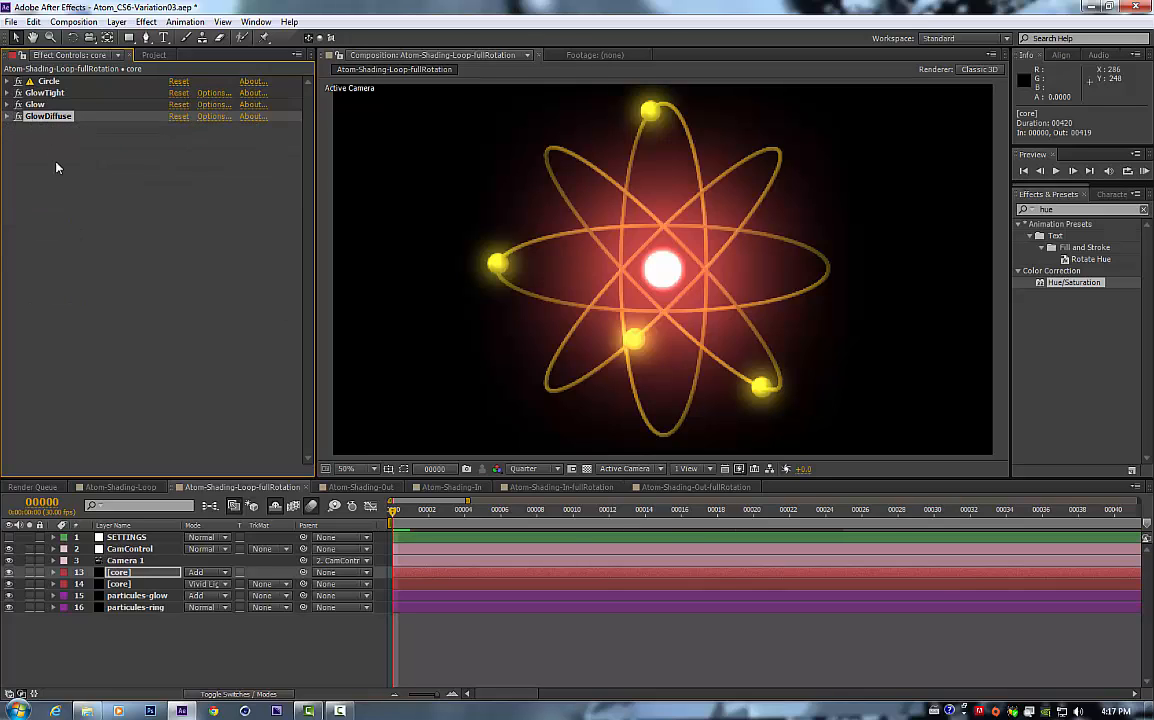
Step: Paste the edited GlowDiffuse effect onto the upper core layer, in Add mode, in the Atom-Shading-In-fullRotation composition
click(168, 53)
double_click(80, 256)
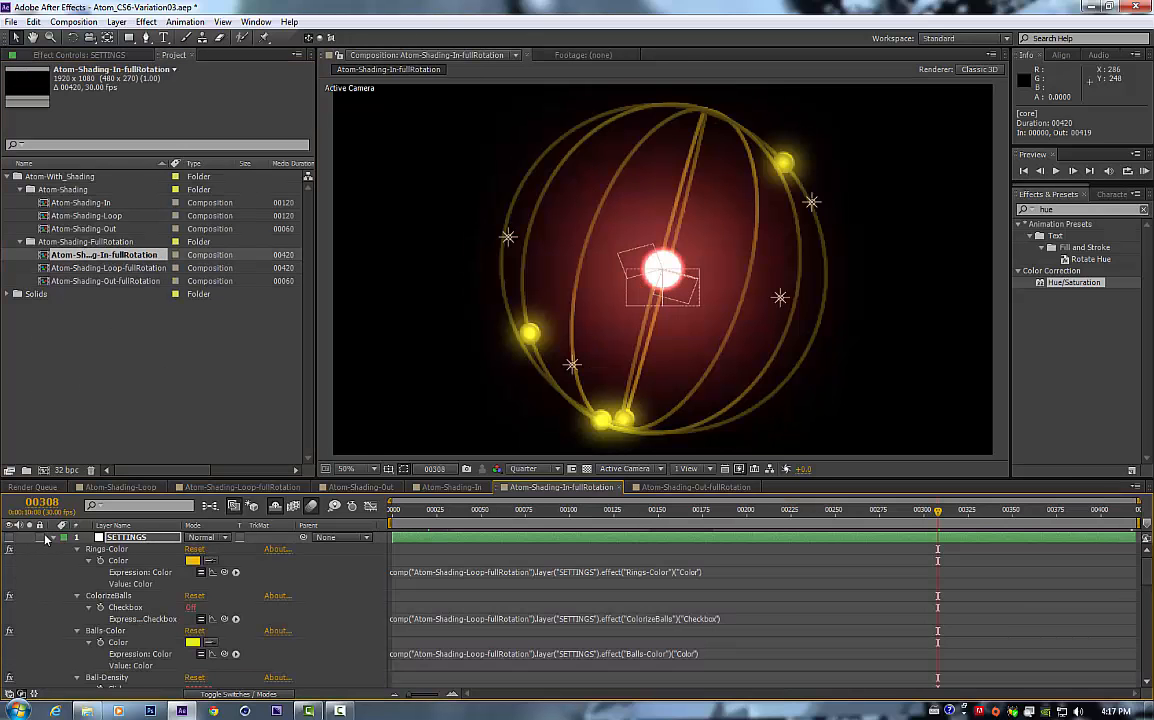
key(u)
click(120, 572)
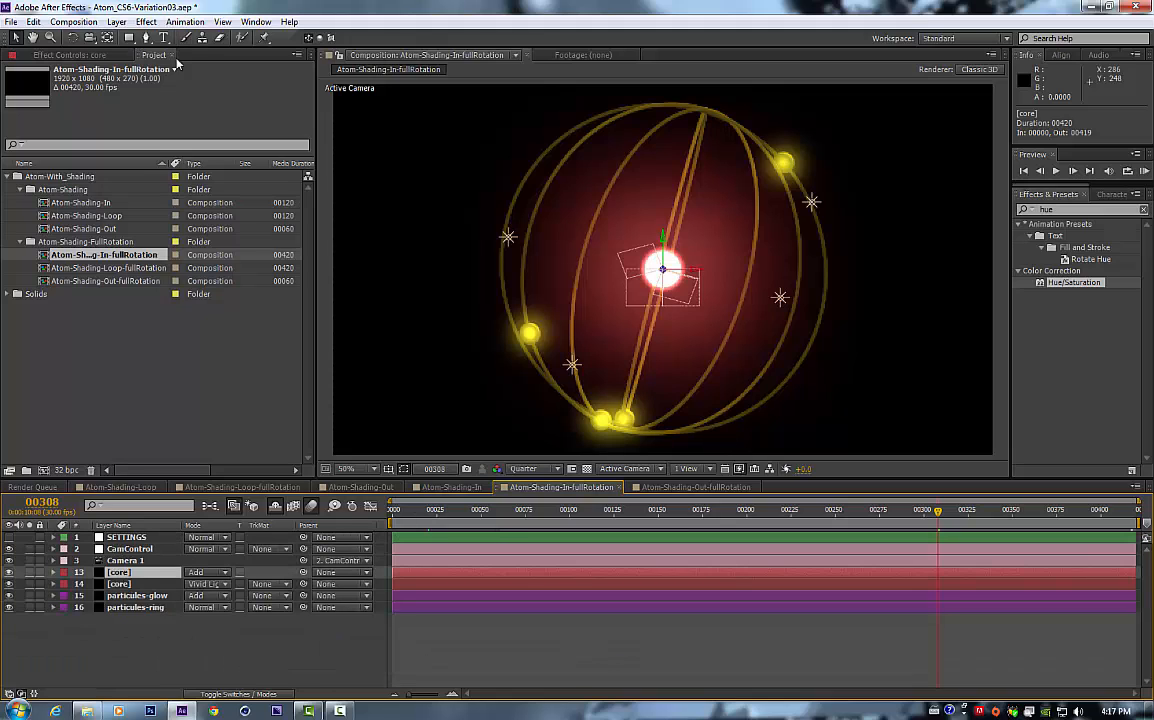
click(80, 54)
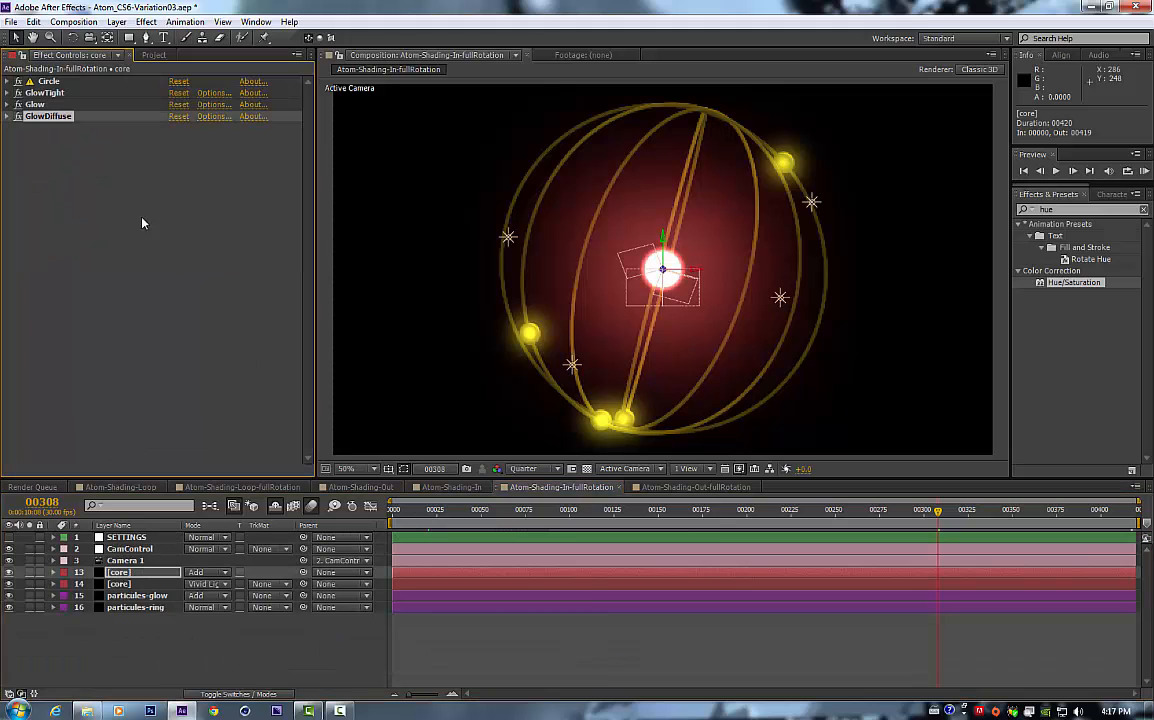
key(ctrl+v)
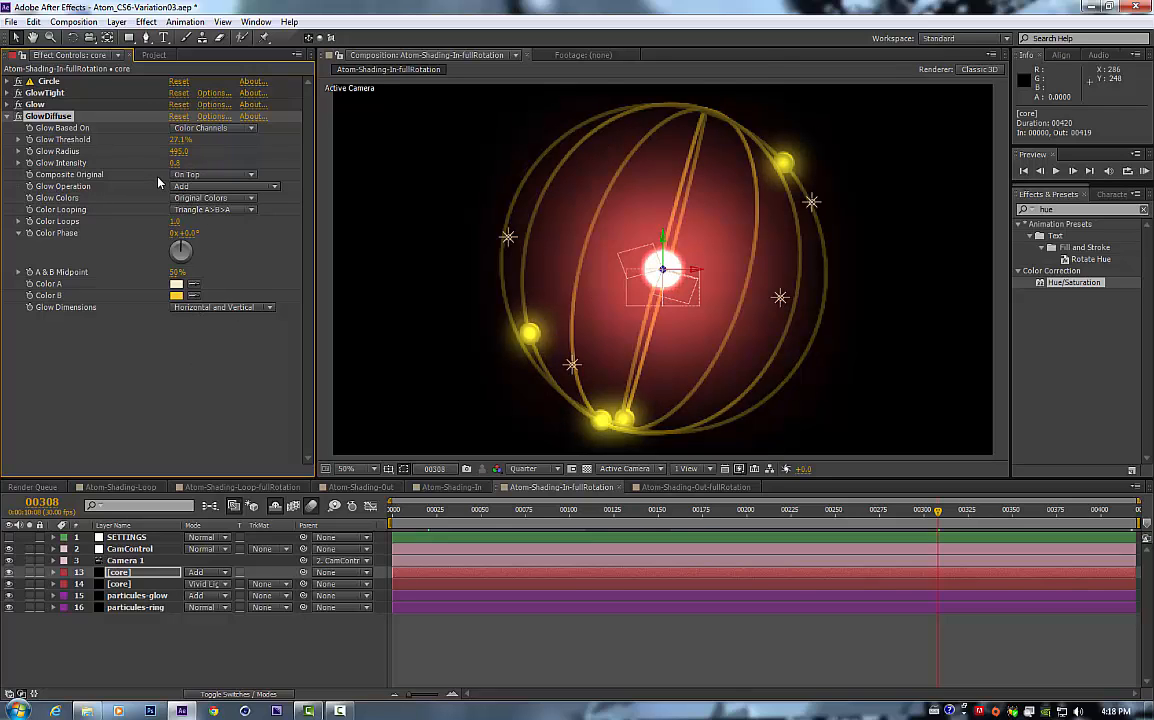
click(7, 117)
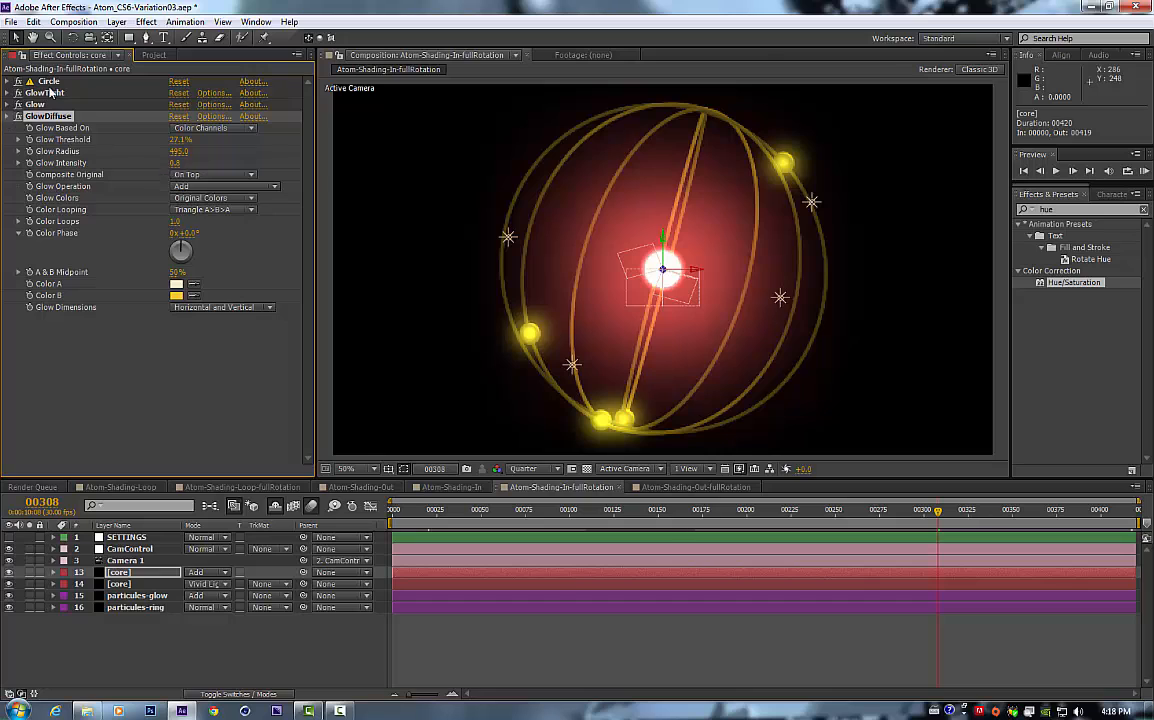
Step: Paste the same GlowDiffuse effect onto the upper core layer of the Atom-Shading-Out-fullRotation composition
click(154, 56)
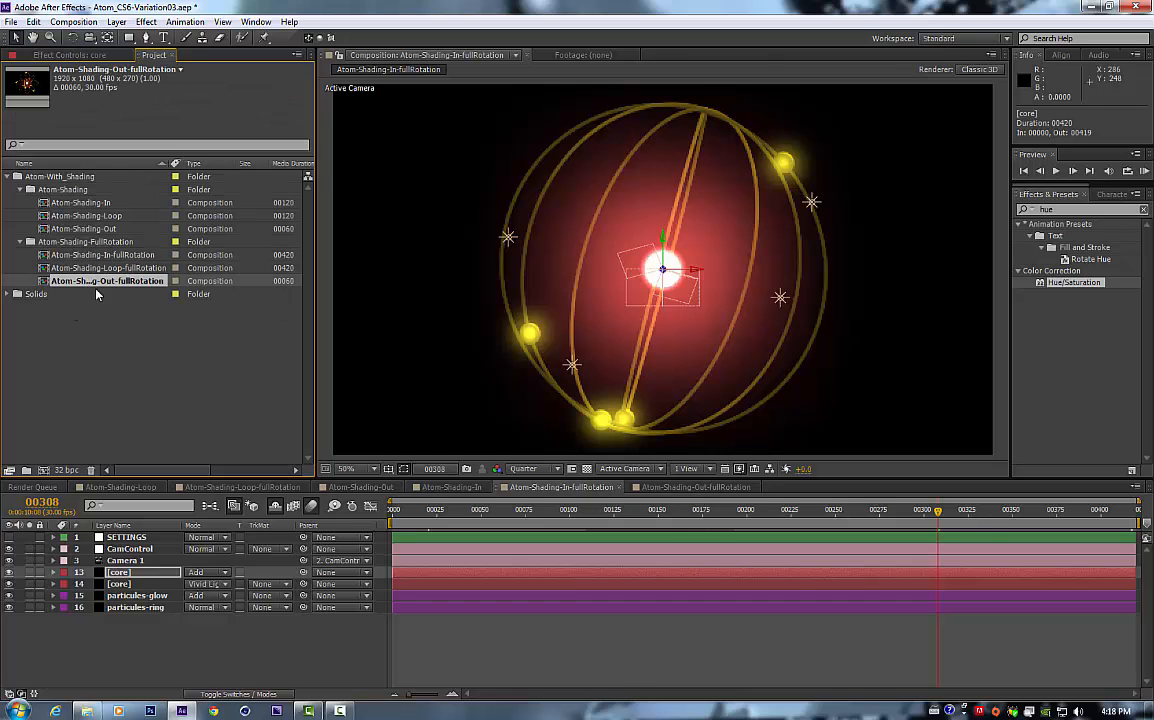
double_click(97, 281)
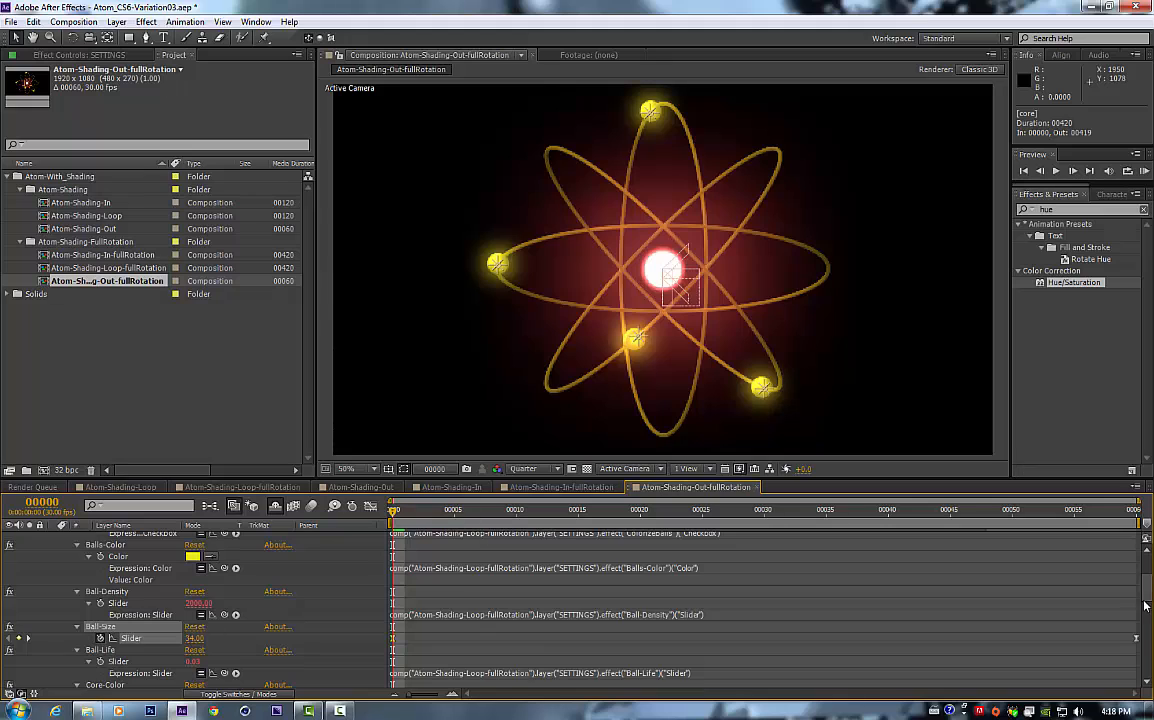
drag(1145, 600, 1145, 564)
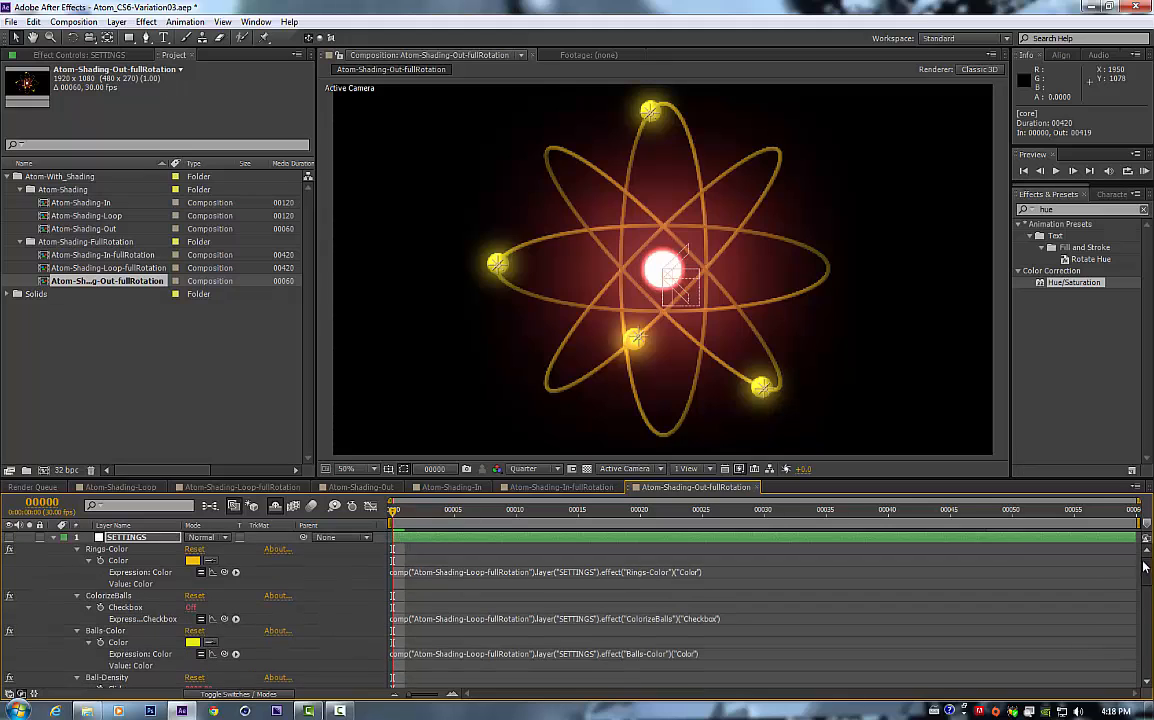
click(64, 538)
click(119, 572)
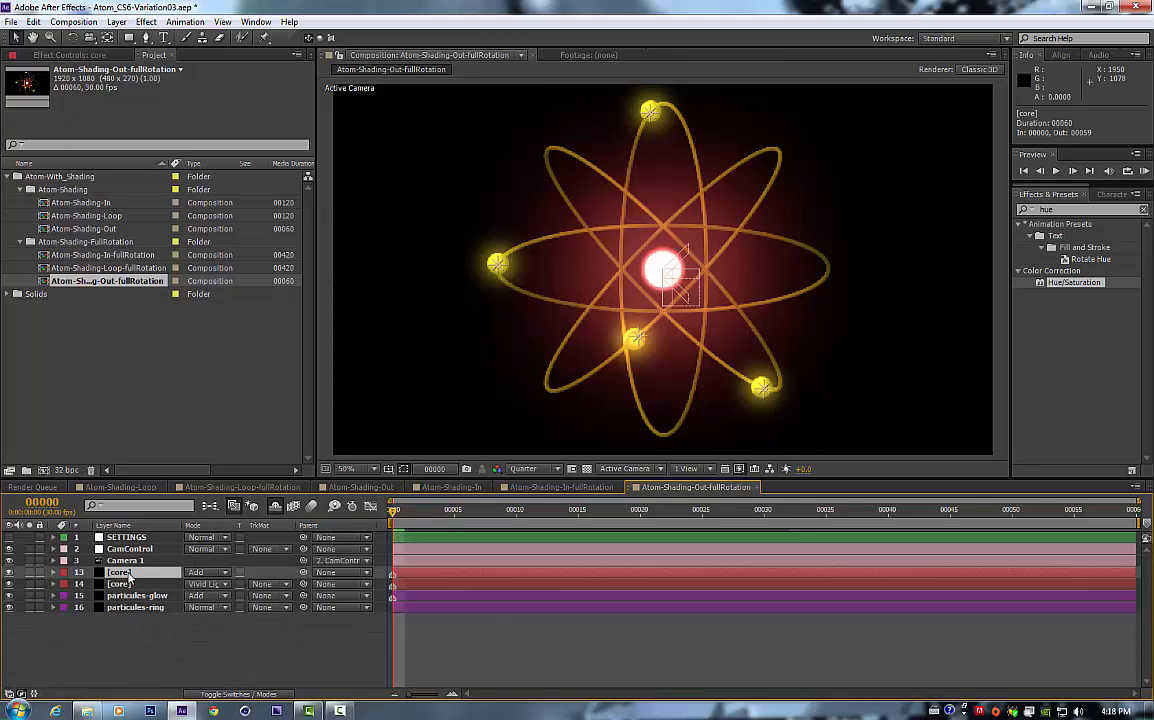
click(70, 55)
key(ctrl+v)
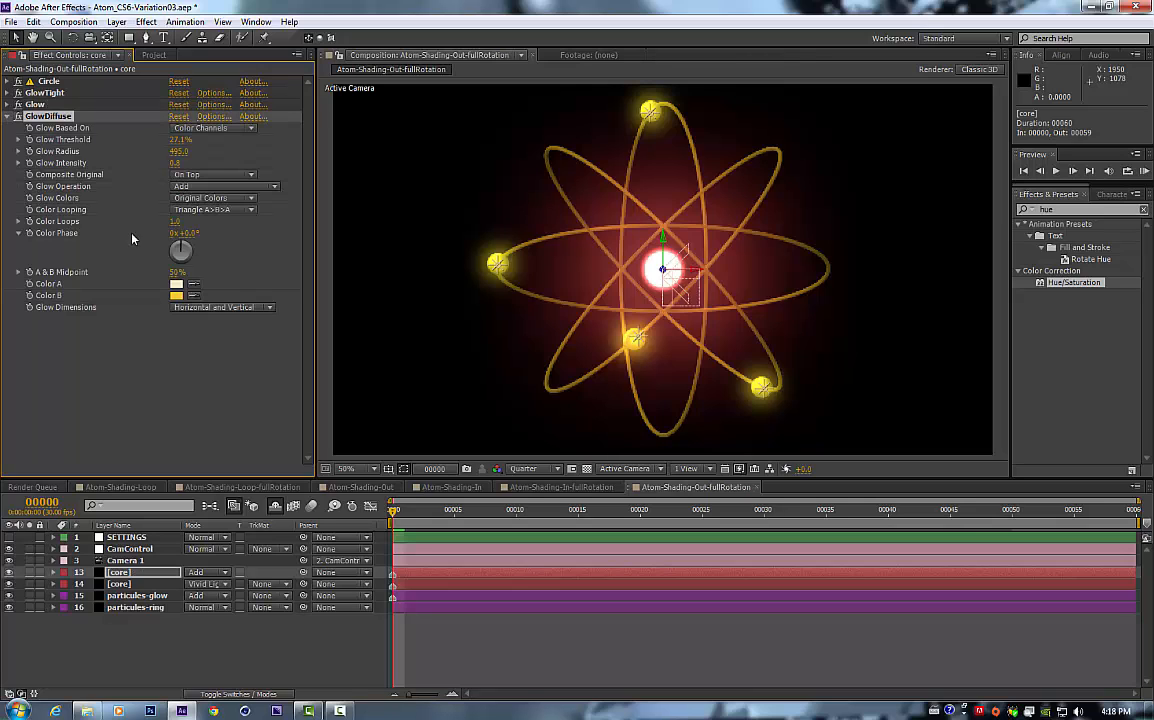
click(7, 116)
Step: Reopen the Atom-Shading-Loop-fullRotation composition from the project to review the modified core glow
click(152, 55)
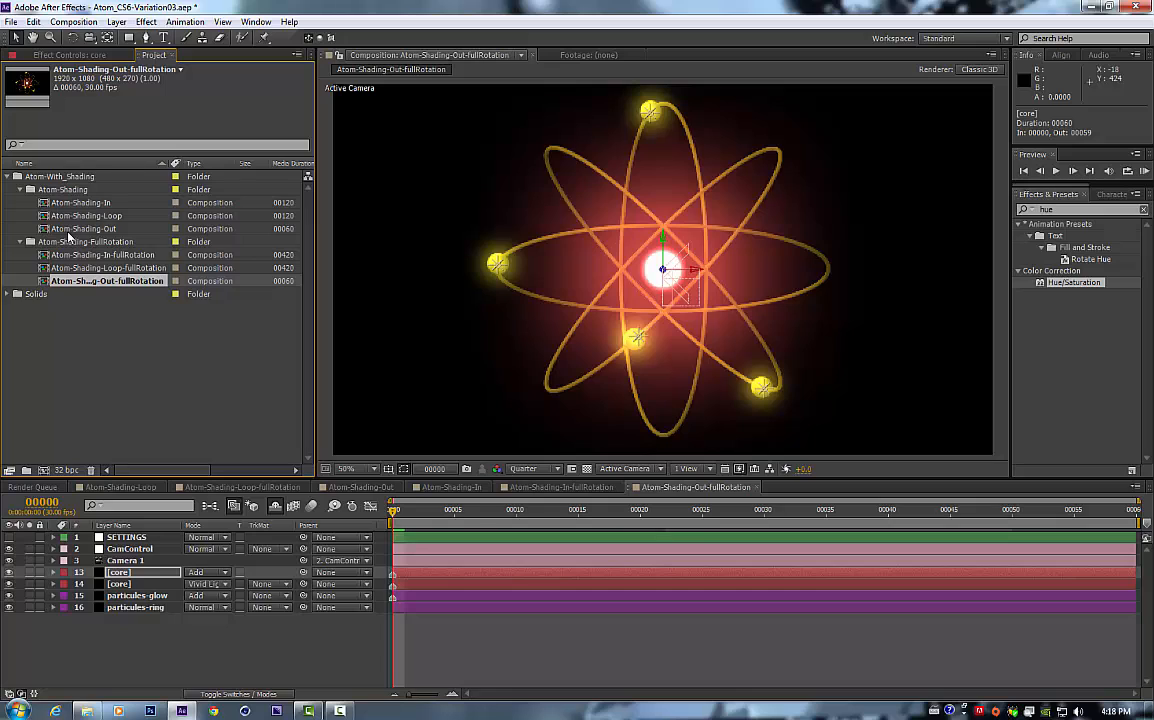
click(143, 268)
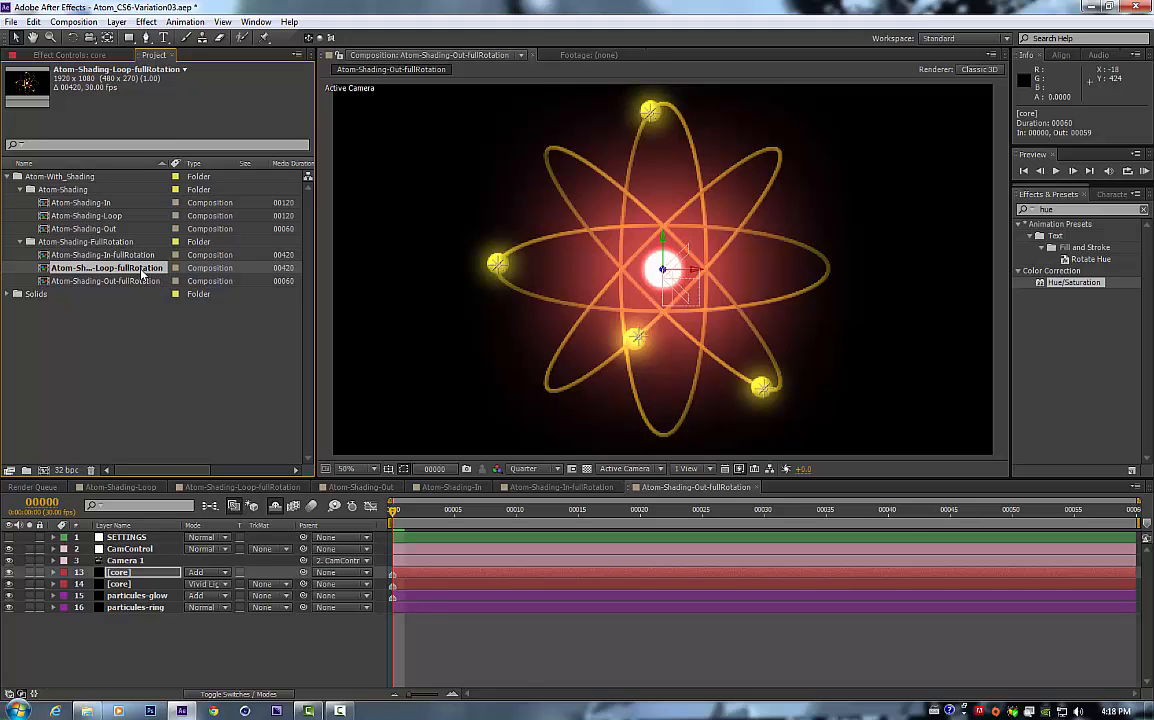
double_click(143, 270)
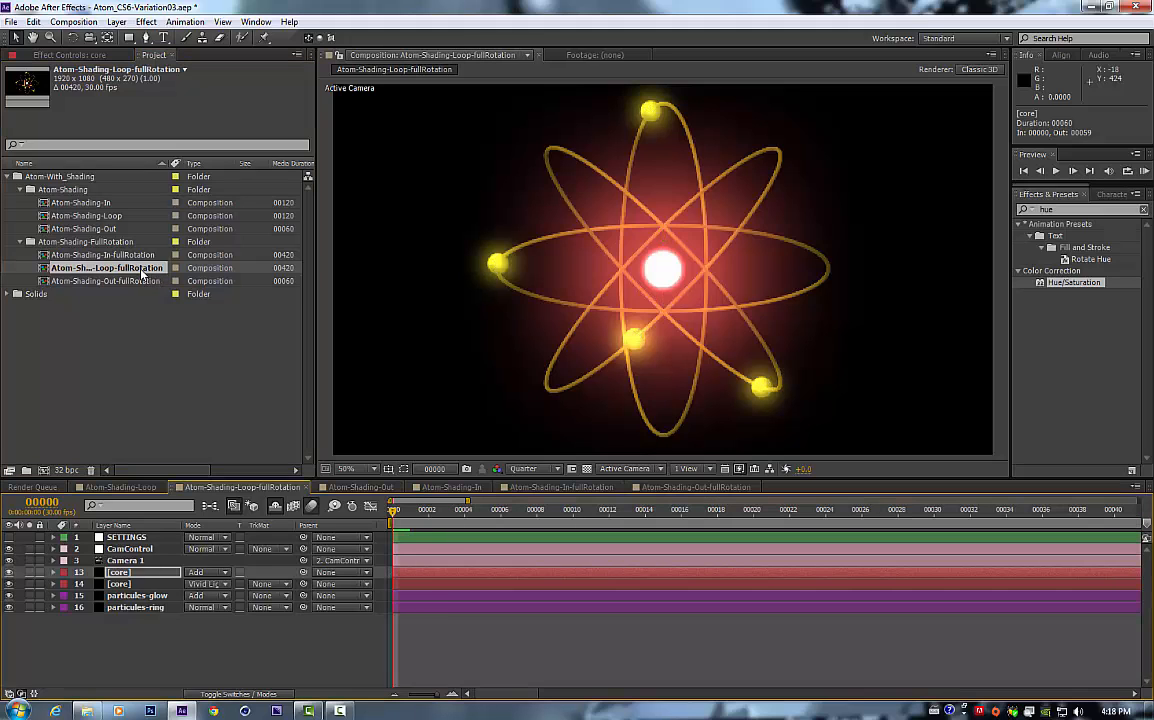
Step: Open the Atom-Shading-Loop composition and expand the Particular-Ring effect settings of the particules-ring layer
double_click(108, 218)
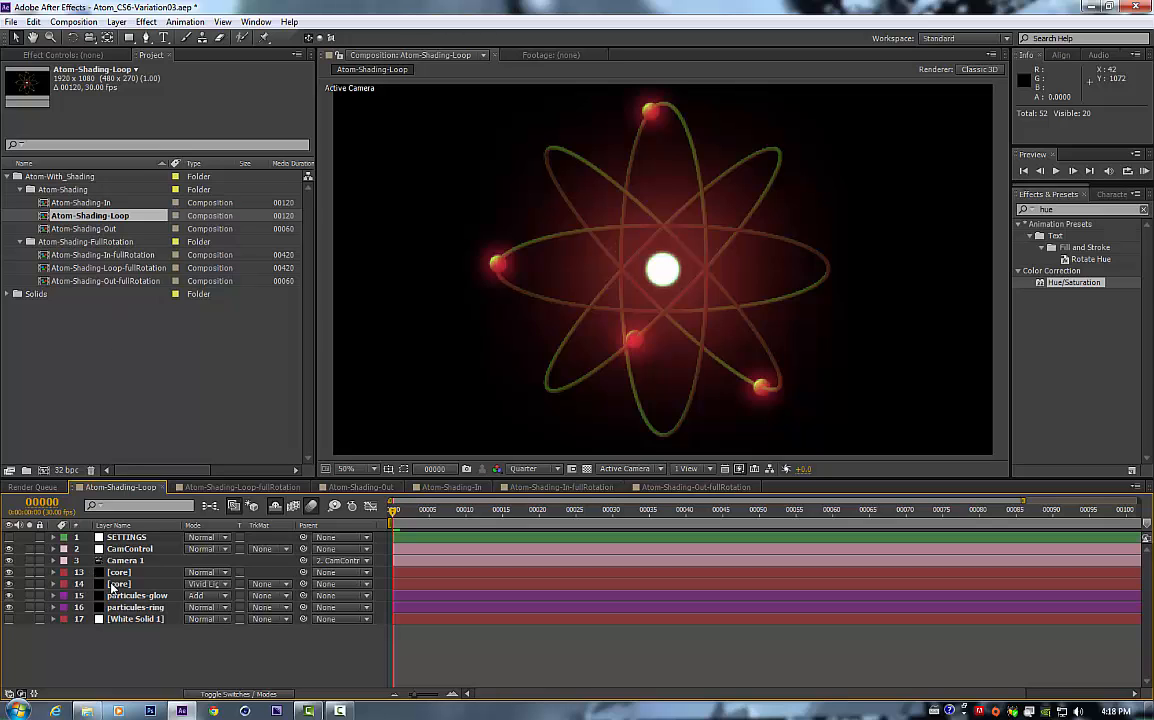
click(135, 595)
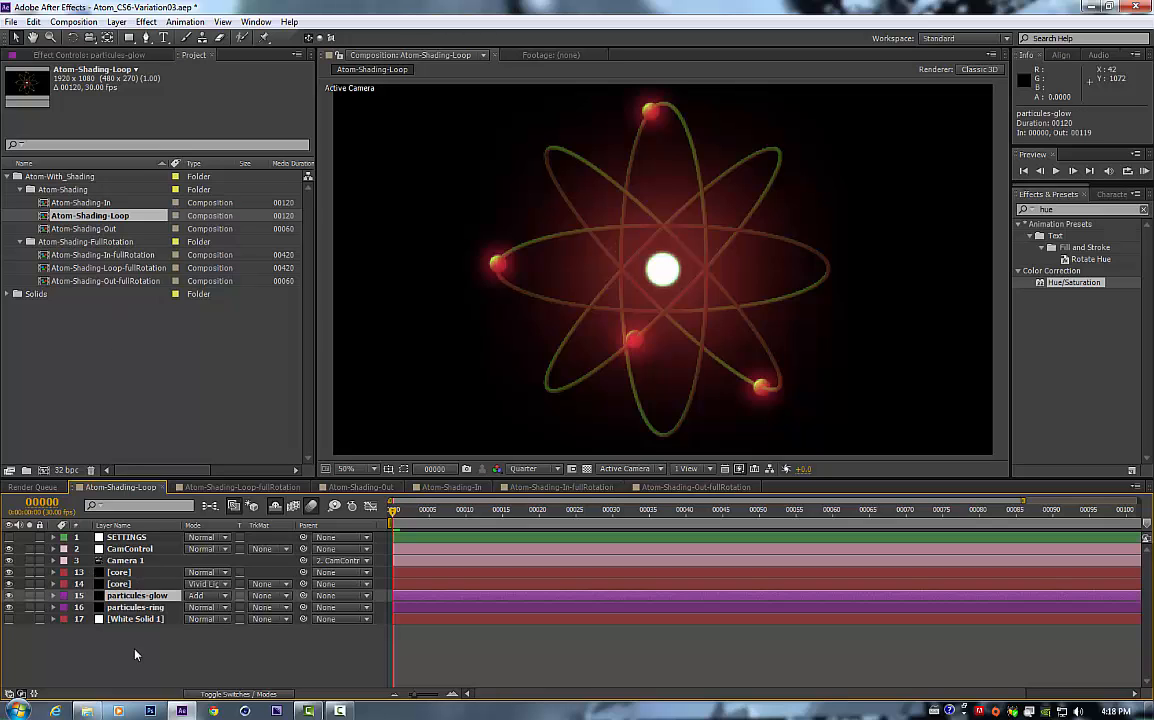
click(135, 607)
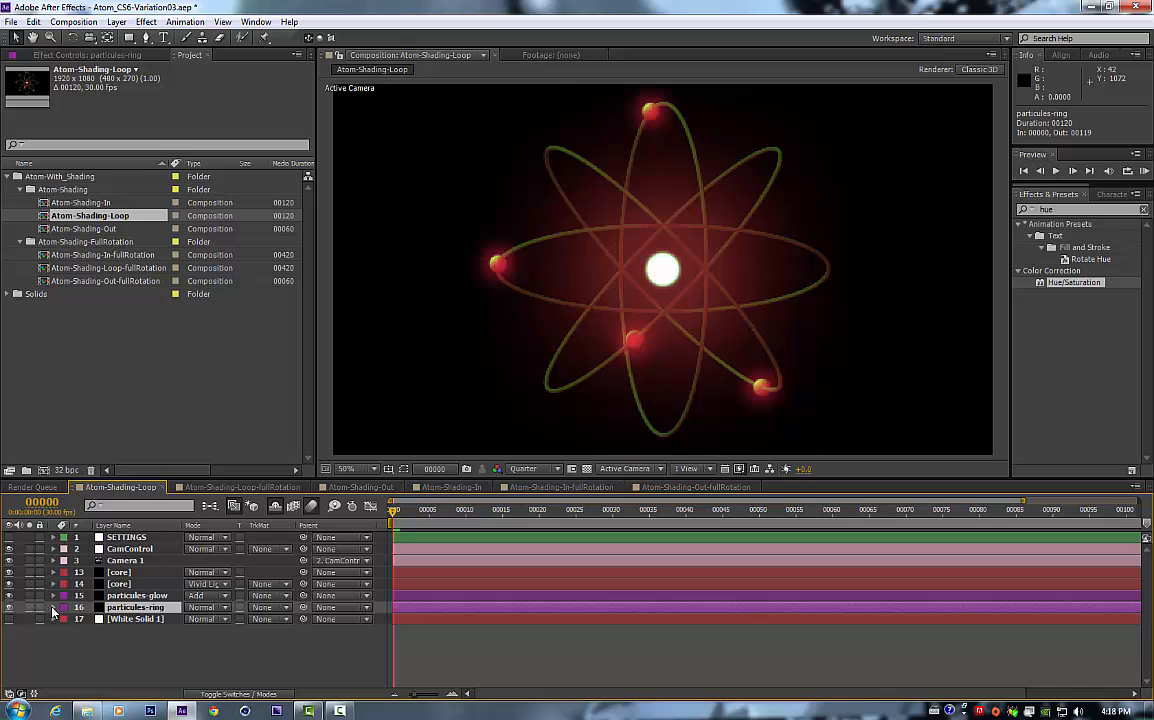
click(53, 608)
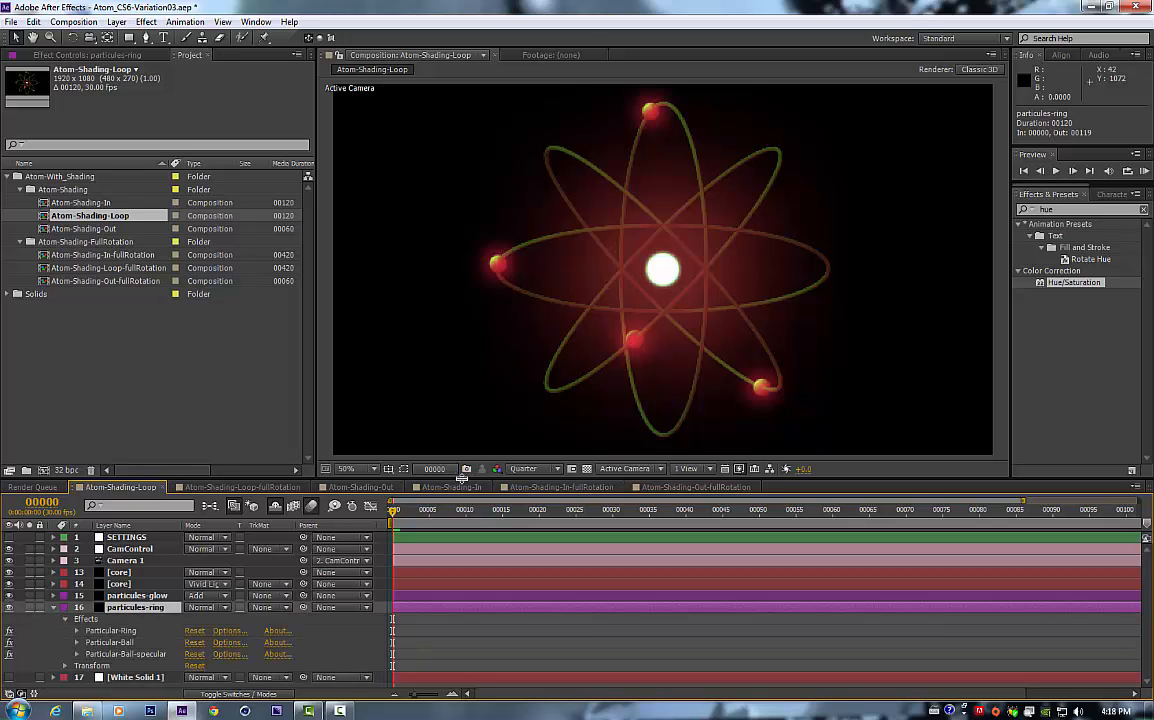
drag(462, 478, 451, 414)
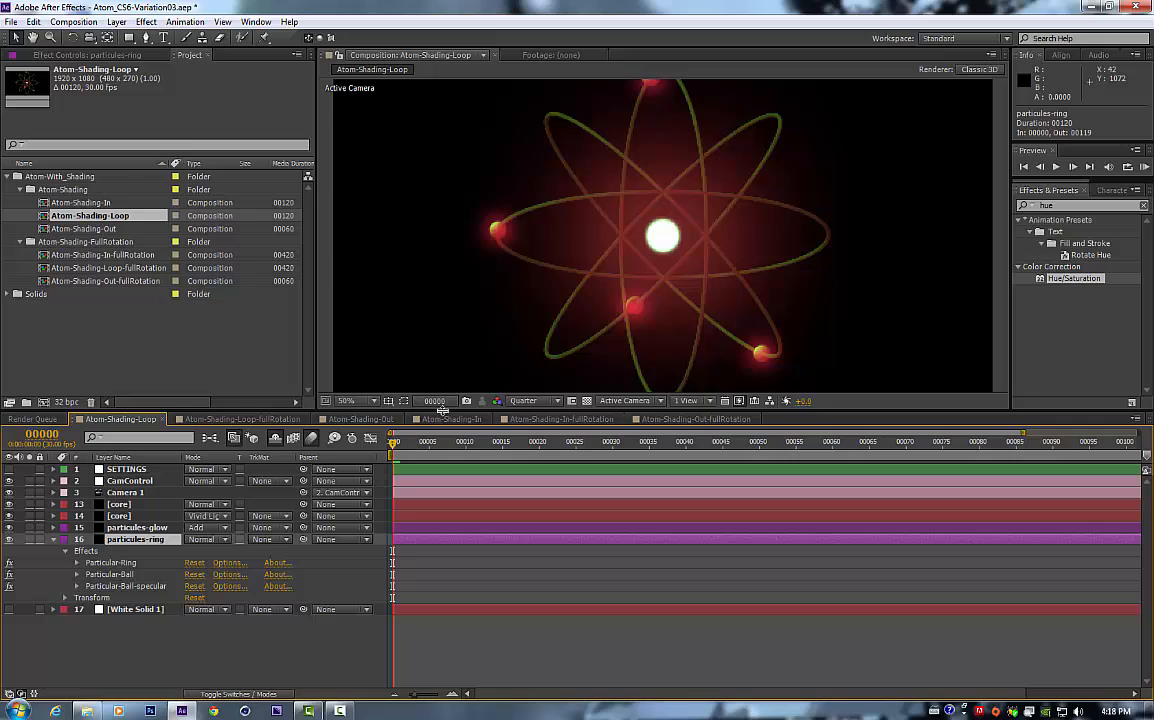
click(77, 563)
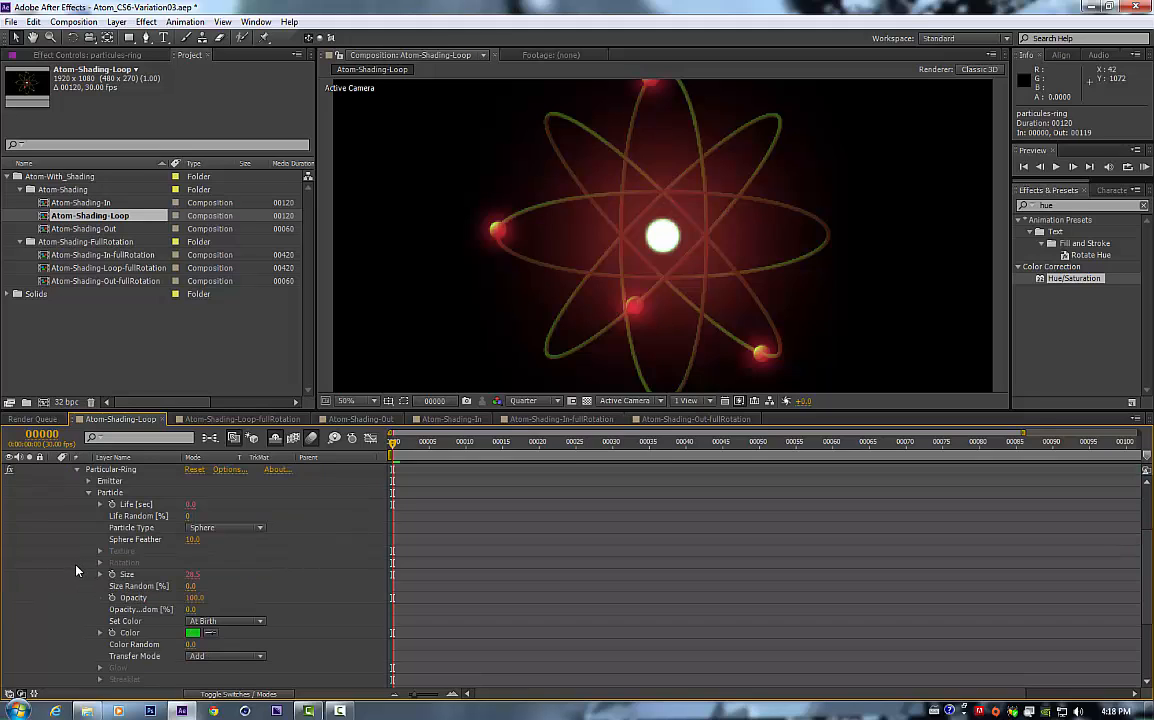
click(84, 493)
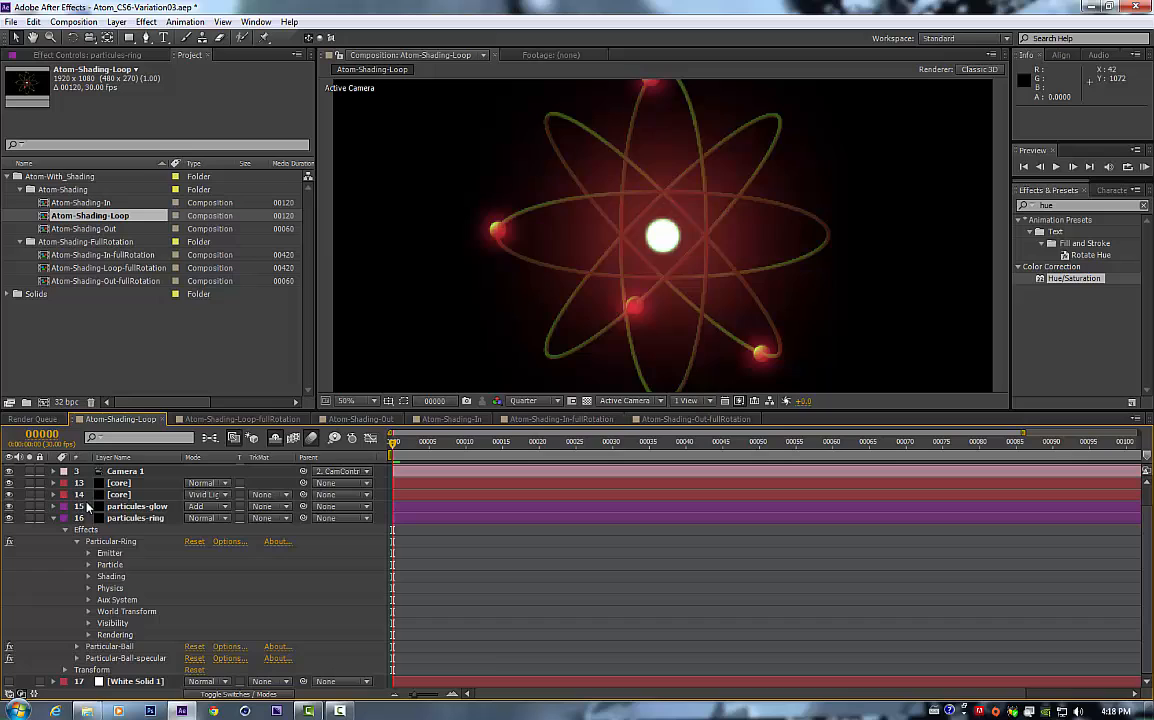
Step: Set the Aux System Size of the Particular-Ring effect to 15 and view the whole atom
click(88, 600)
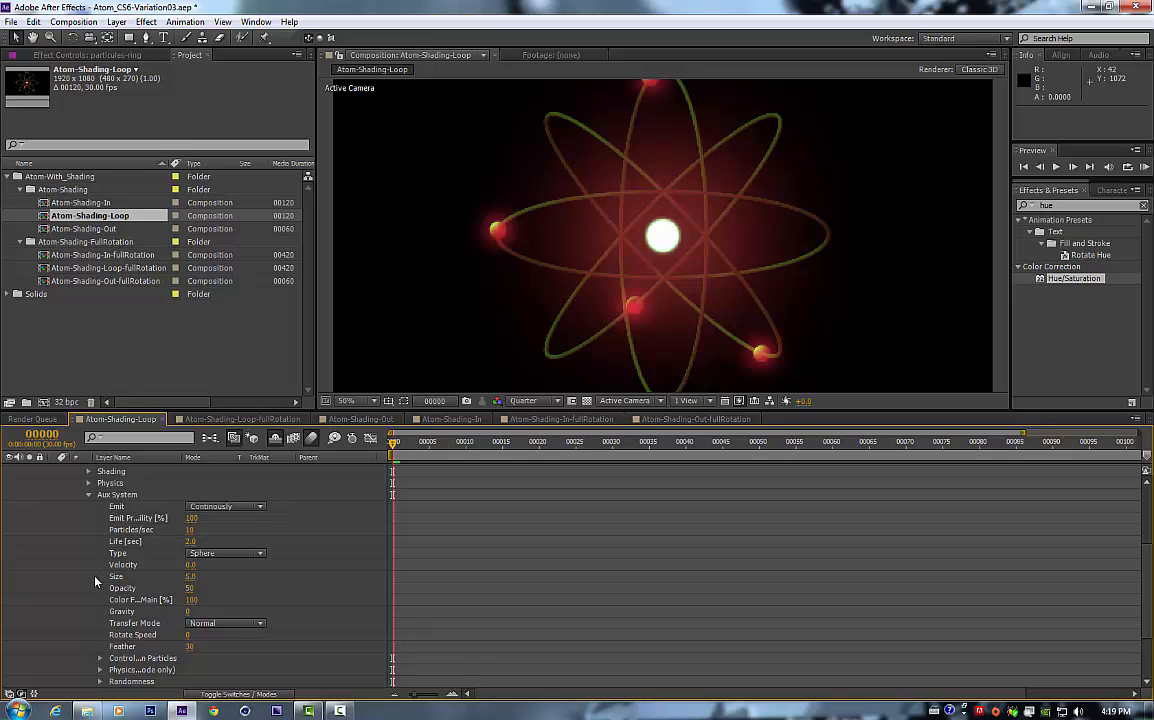
click(190, 577)
text(15)
key(Return)
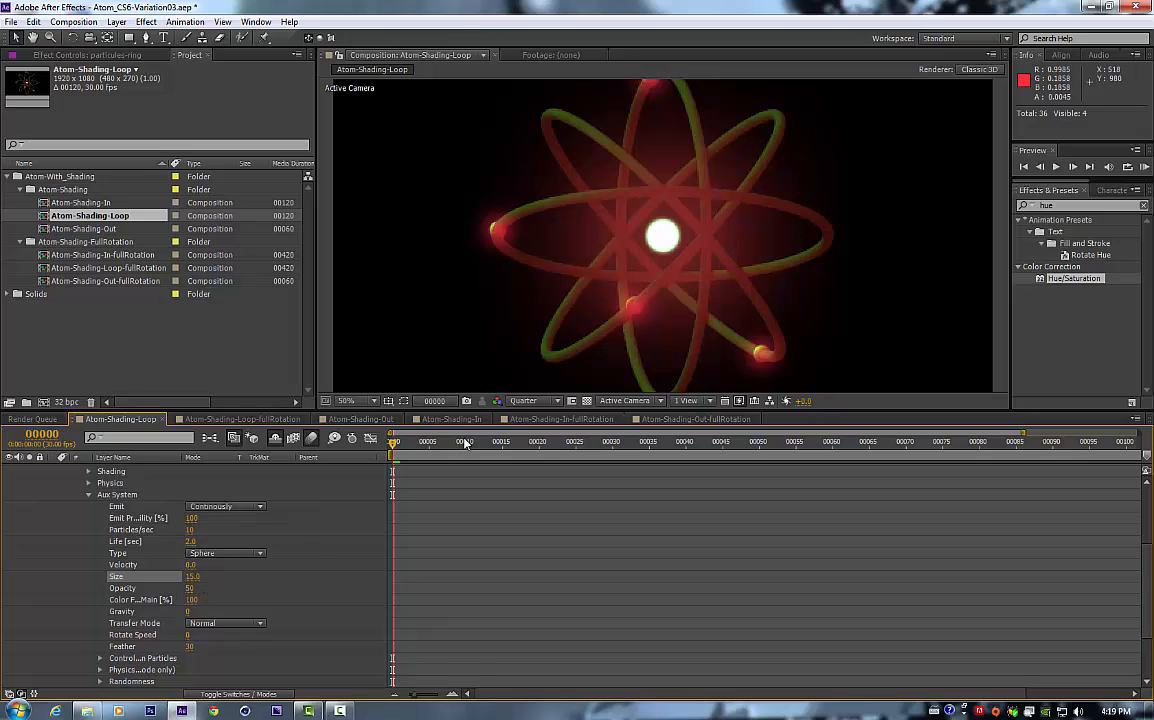
scroll(653, 232, down, 2)
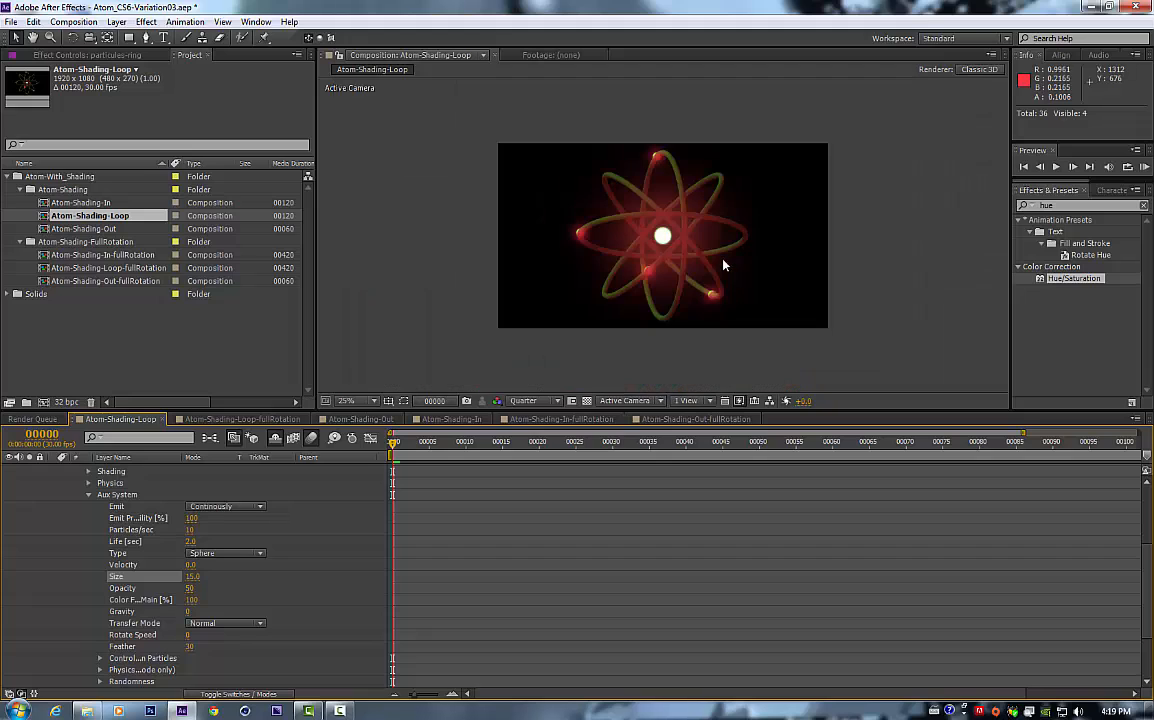
Step: Open the Atom-Shading-Out composition and expand the Particular-rings effect of the particules-ring layer
double_click(100, 229)
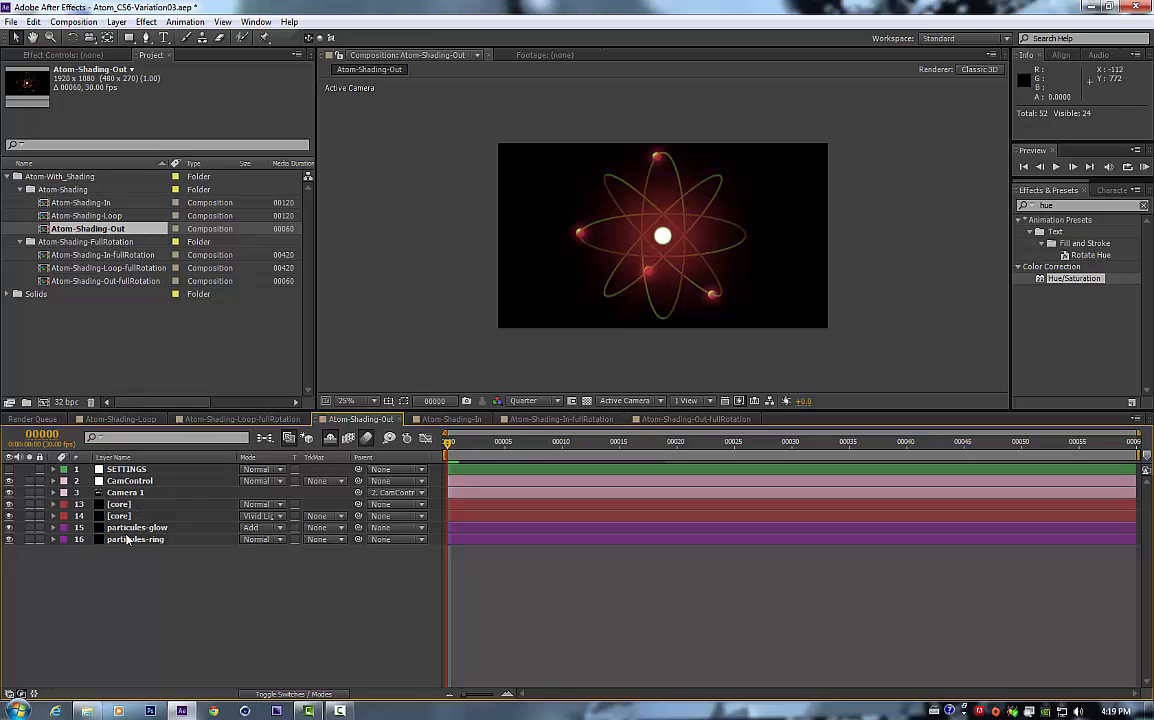
click(110, 539)
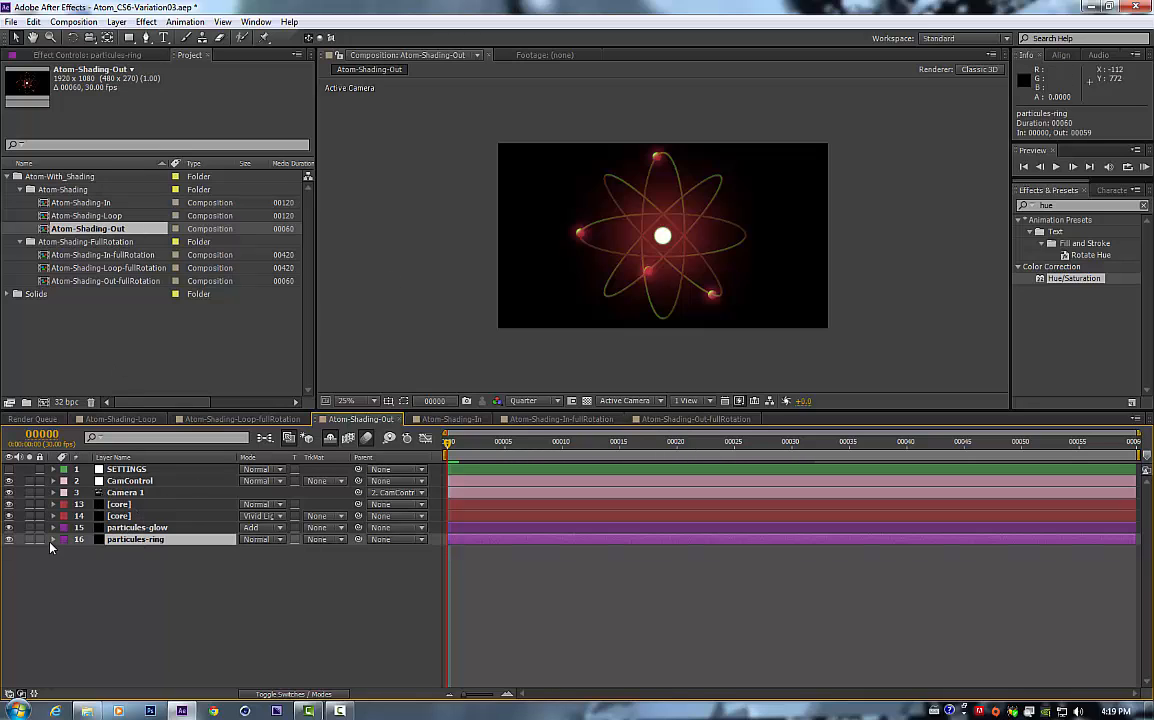
click(82, 557)
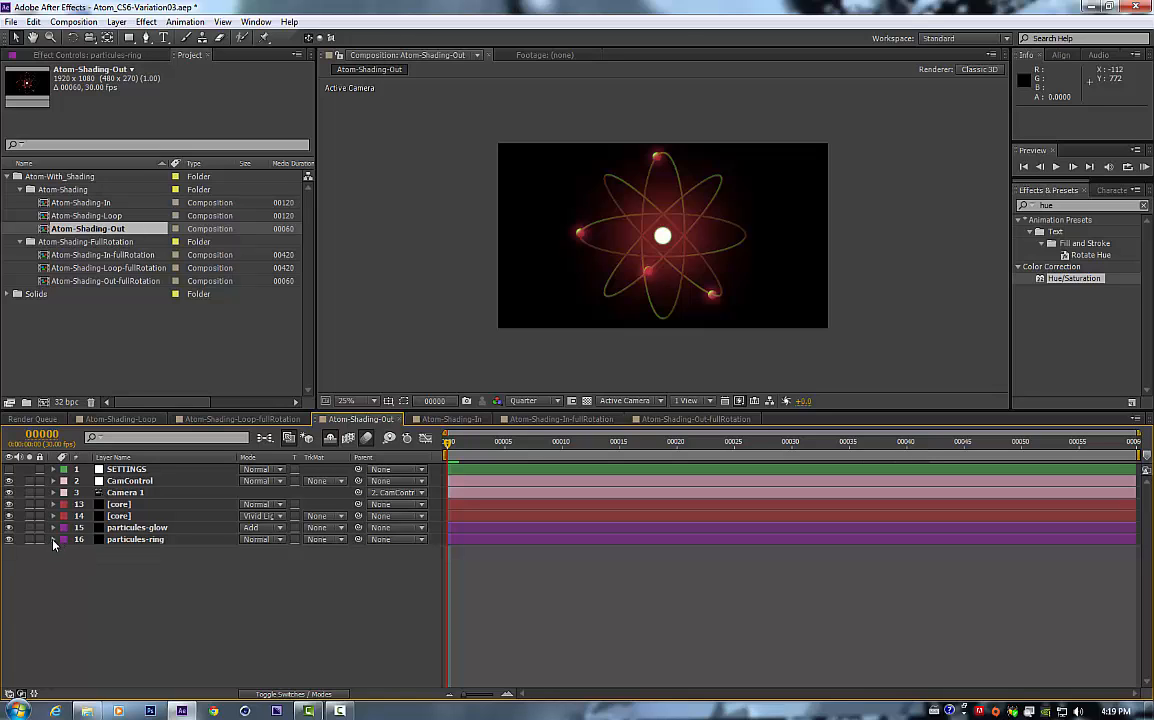
click(53, 539)
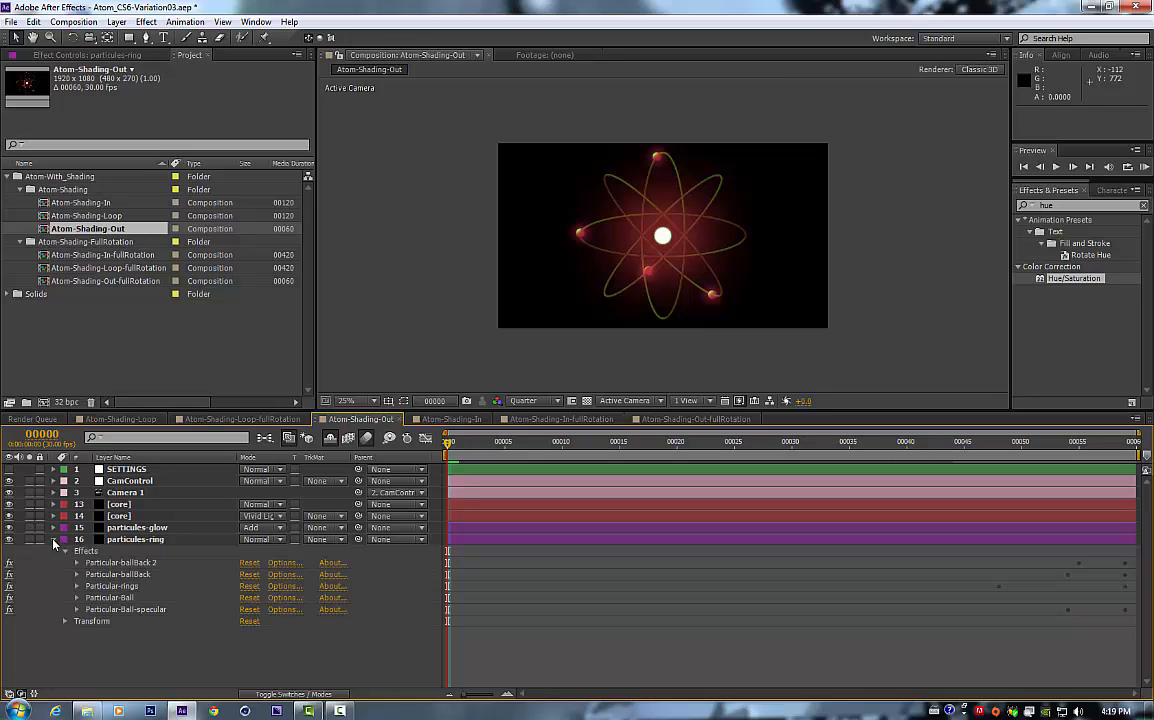
click(108, 586)
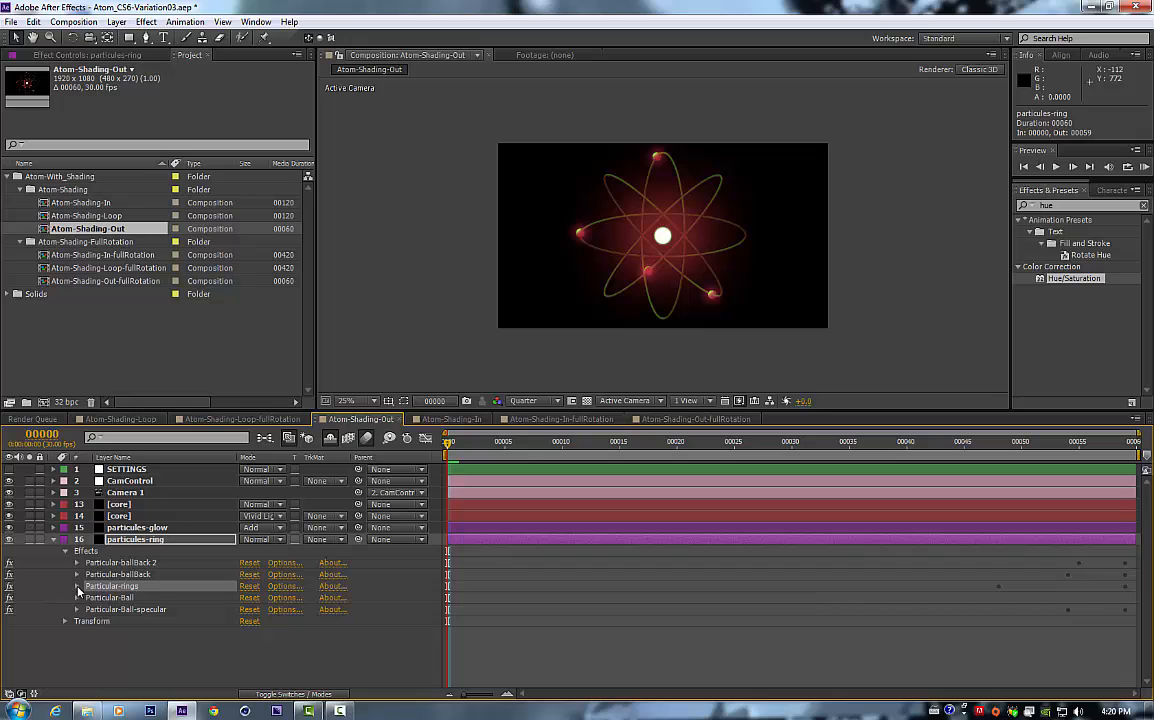
click(77, 587)
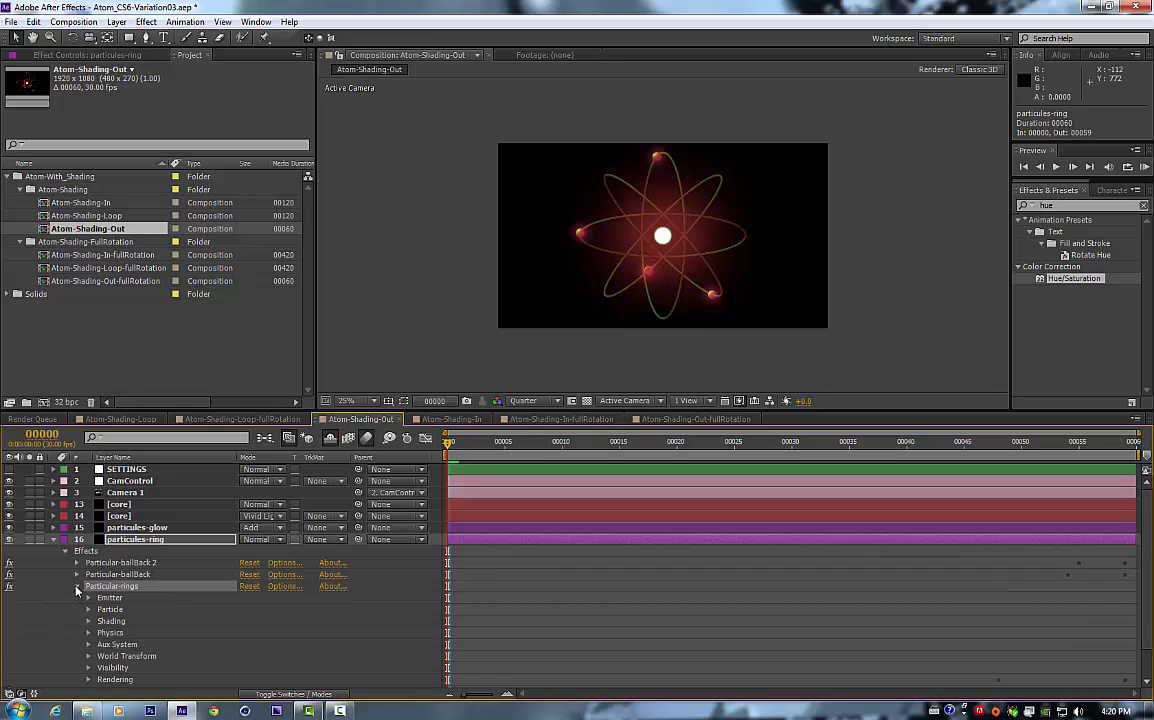
Step: Set the Aux System Size of the Particular-rings effect to 15 and view the thicker rings up close
click(89, 645)
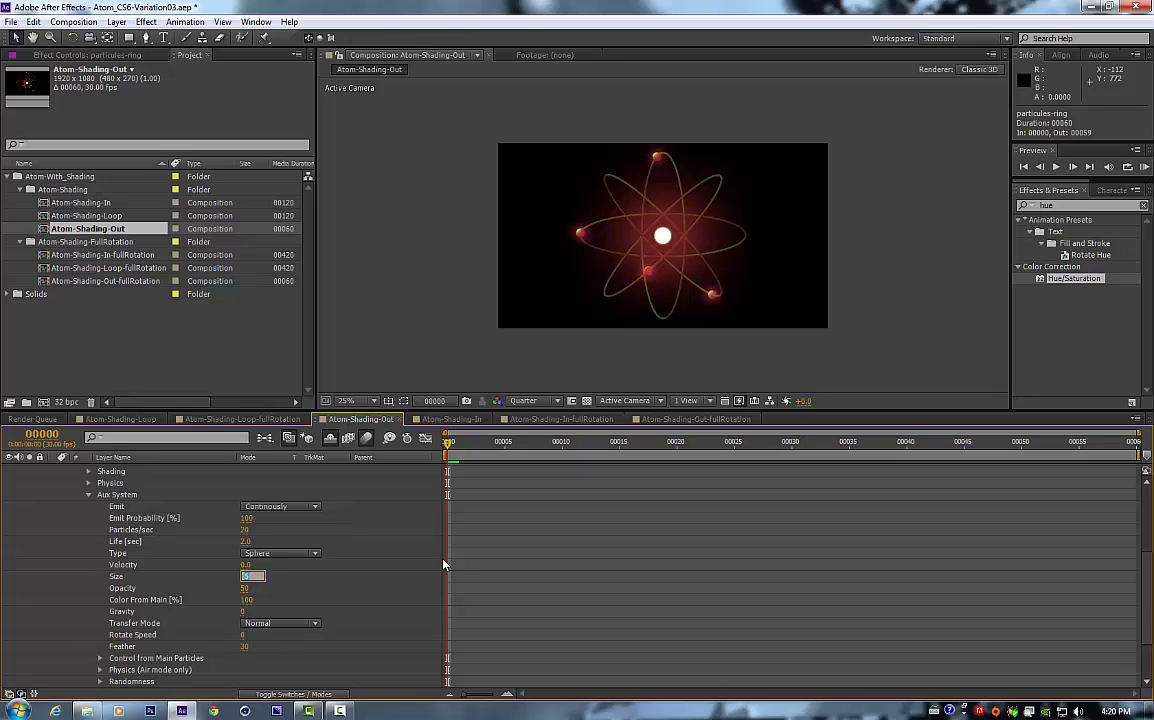
text(5)
key(Return)
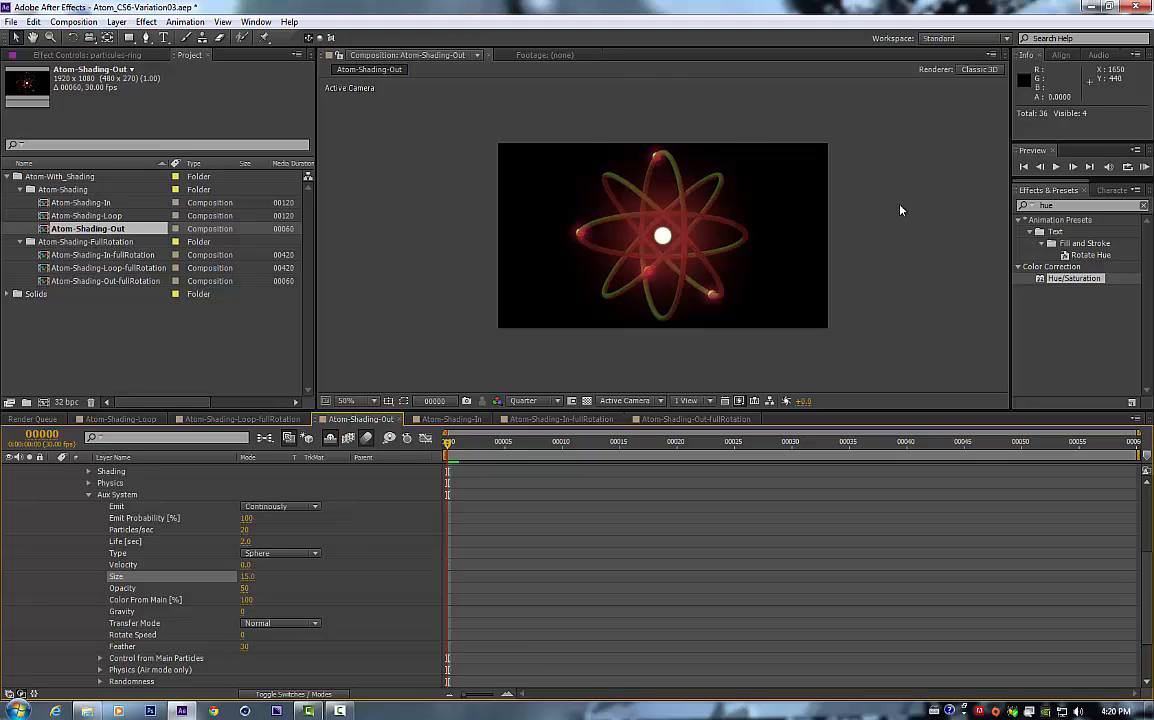
key(period)
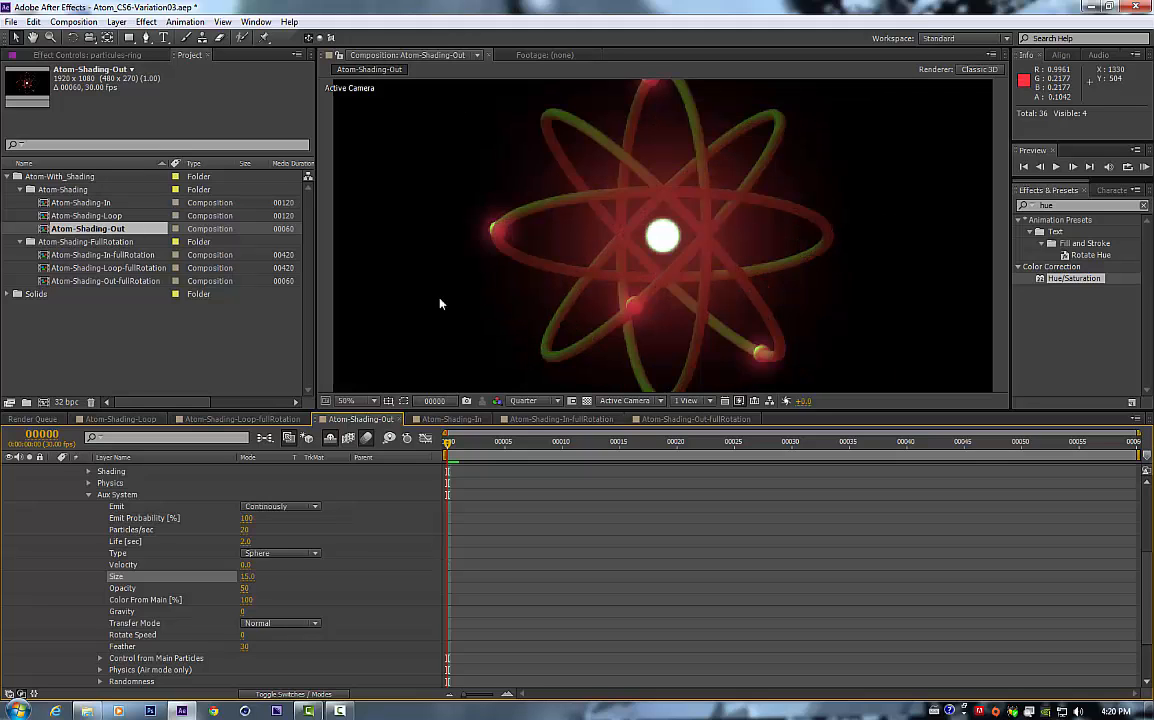
Step: Collapse the particules-ring layer's properties in Atom-Shading-Out and clear the layer and project selections
click(125, 267)
click(117, 256)
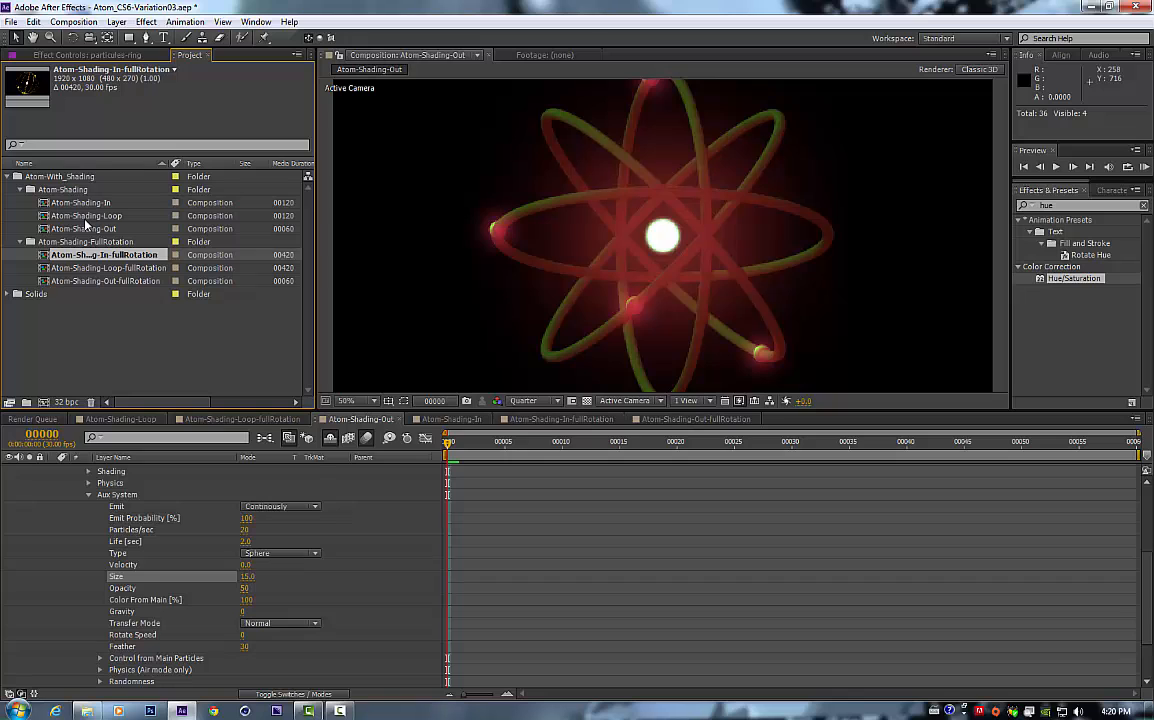
scroll(1030, 540, up, 5)
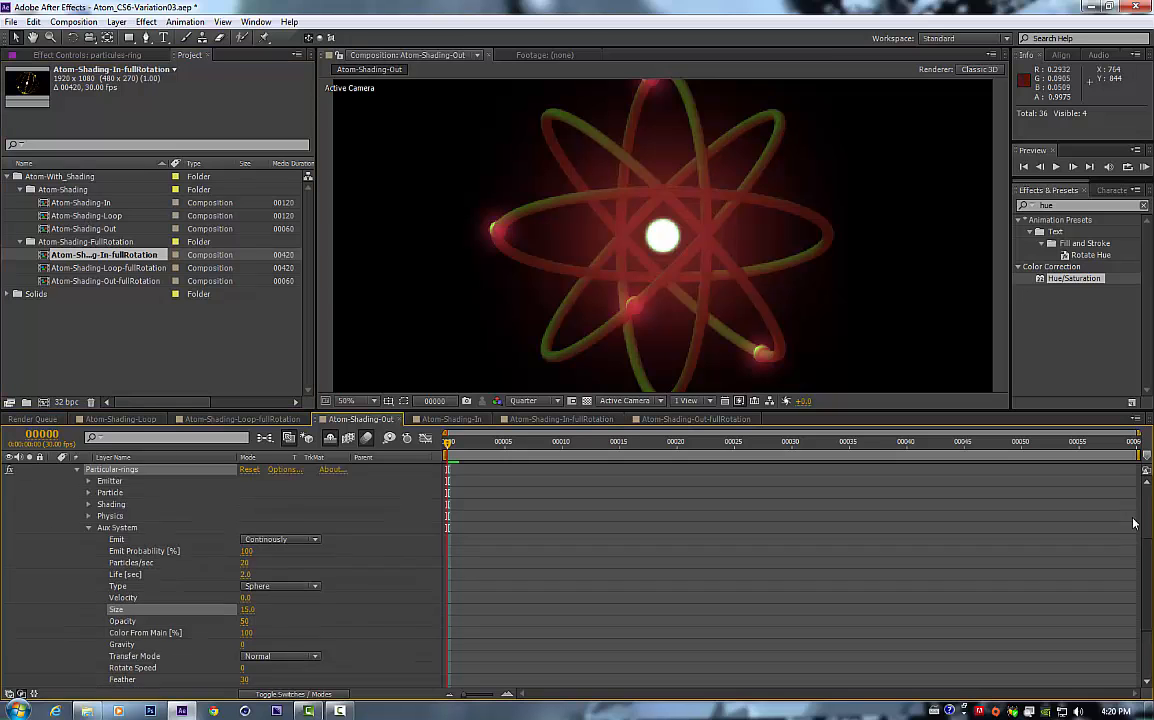
click(52, 540)
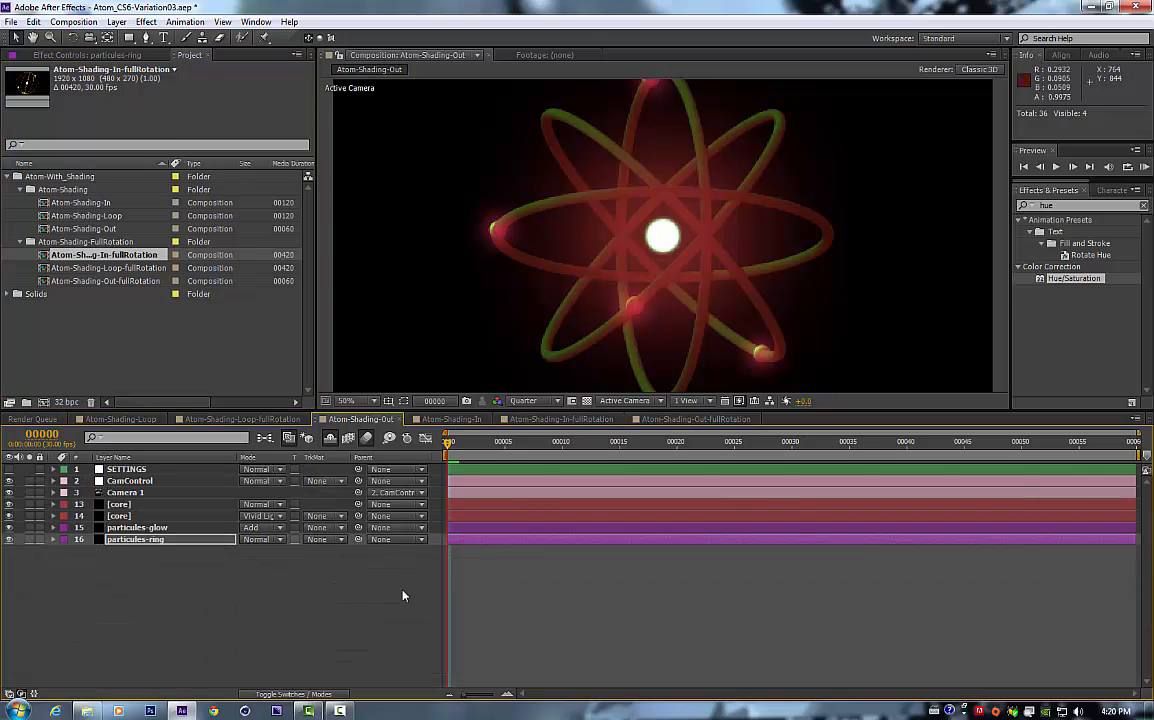
click(536, 582)
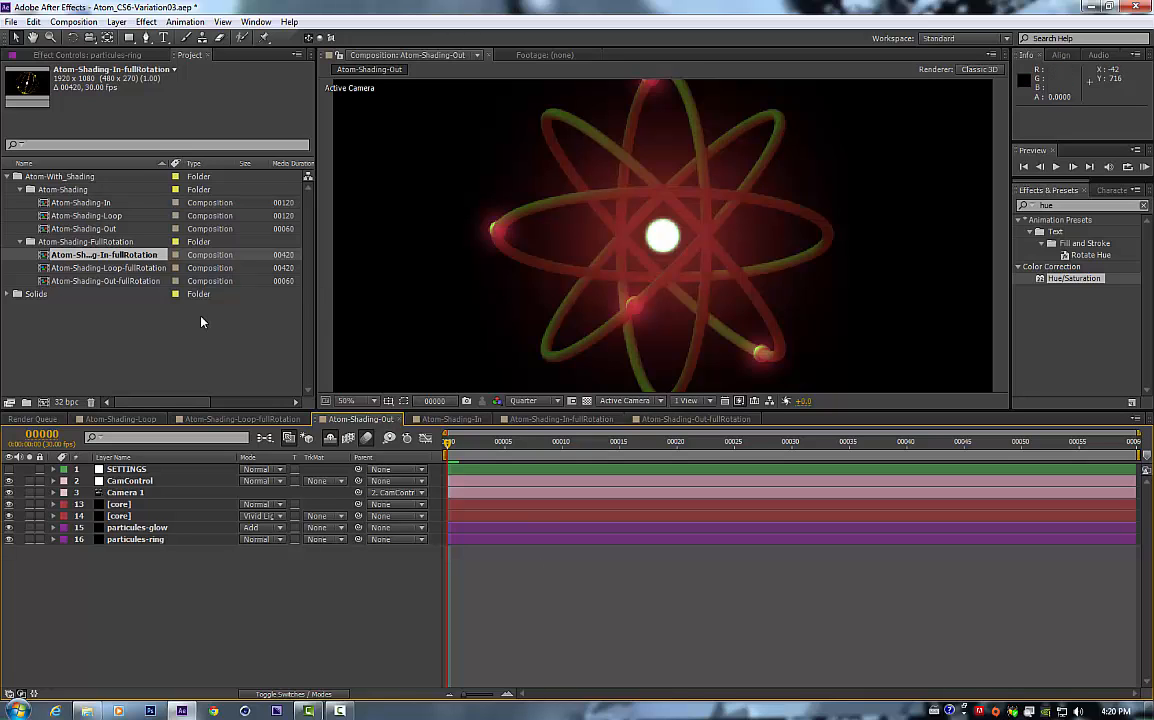
click(86, 313)
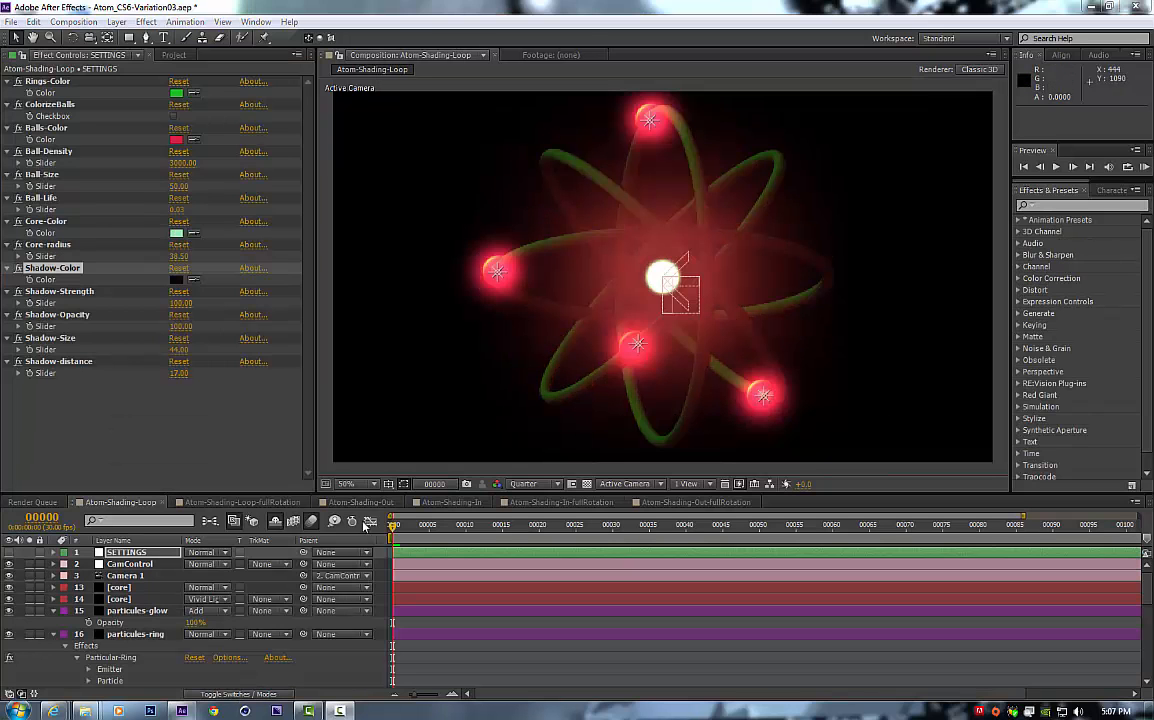
Step: Collapse the particules-glow and particules-ring layers in Atom-Shading-Loop, select the CamControl layer and show the project's composition list
click(54, 610)
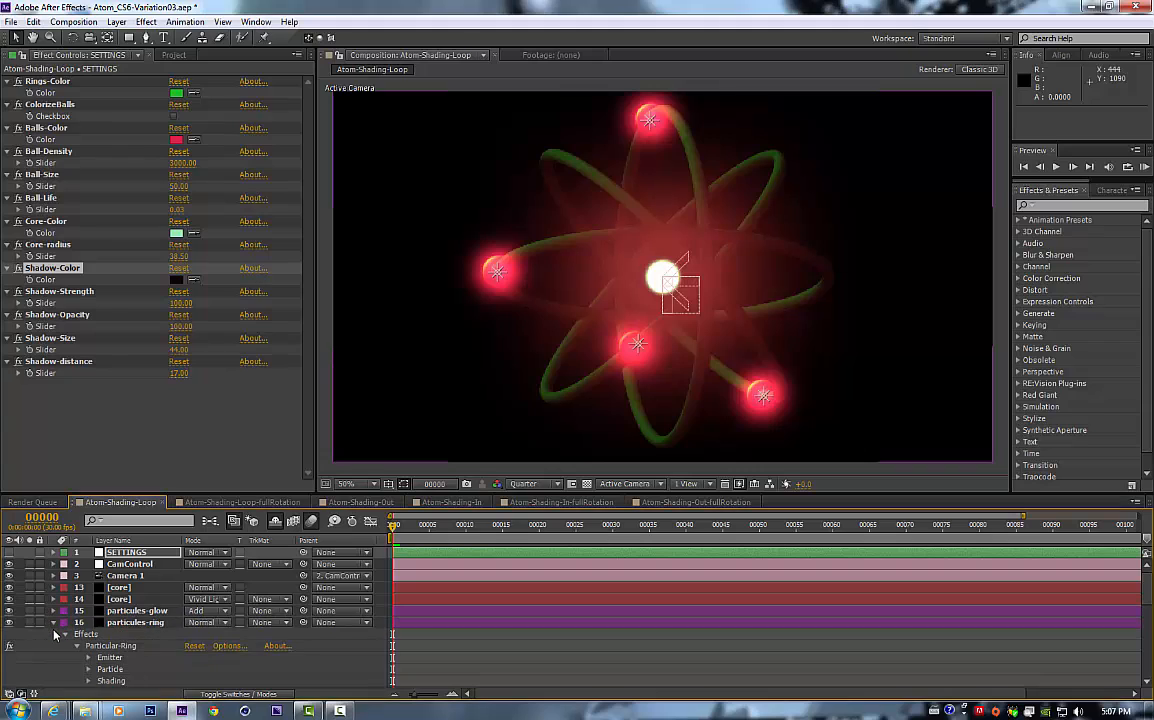
click(54, 622)
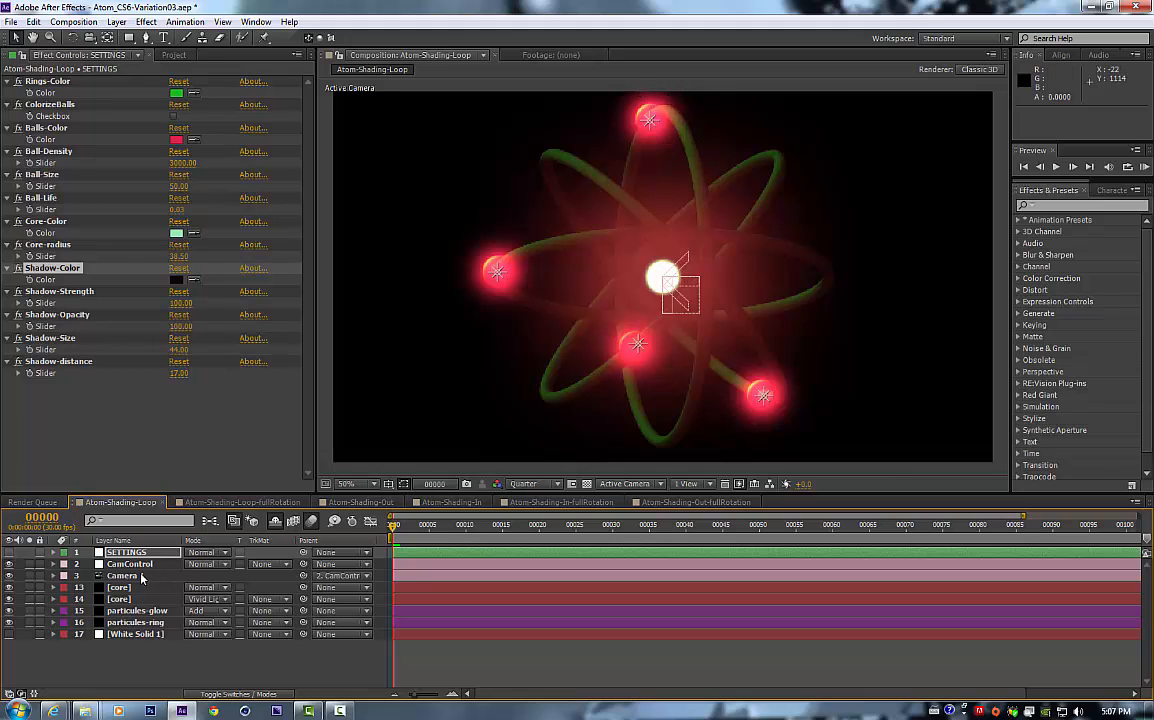
click(129, 564)
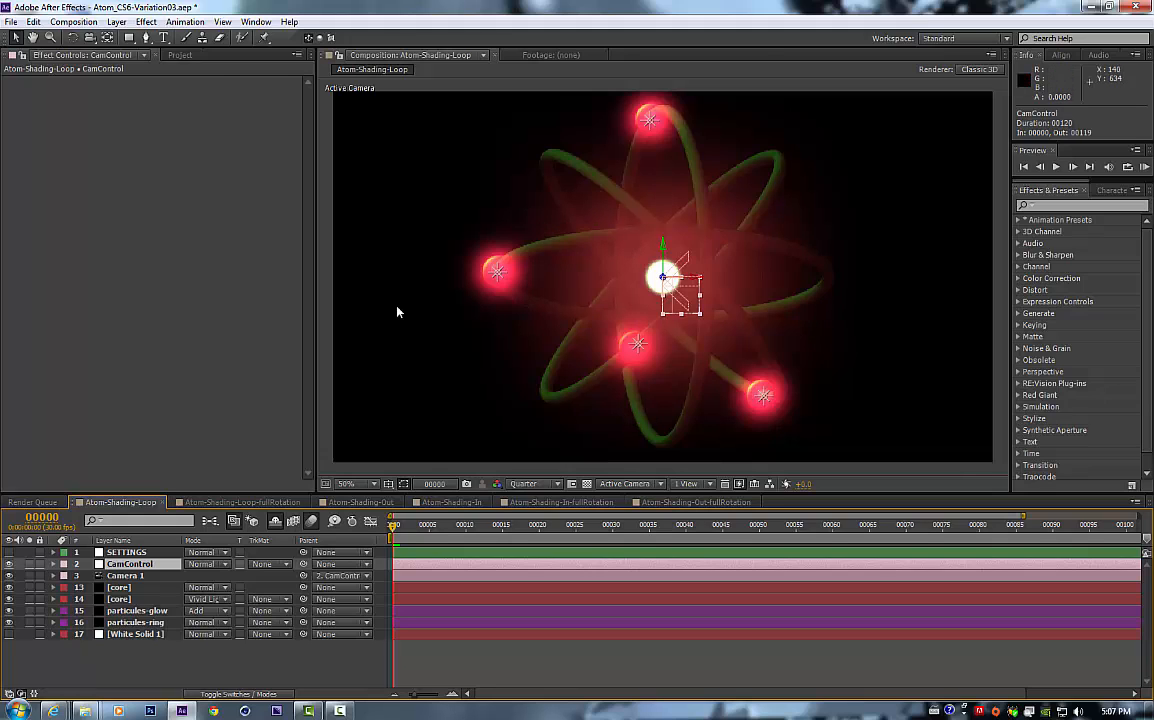
click(180, 54)
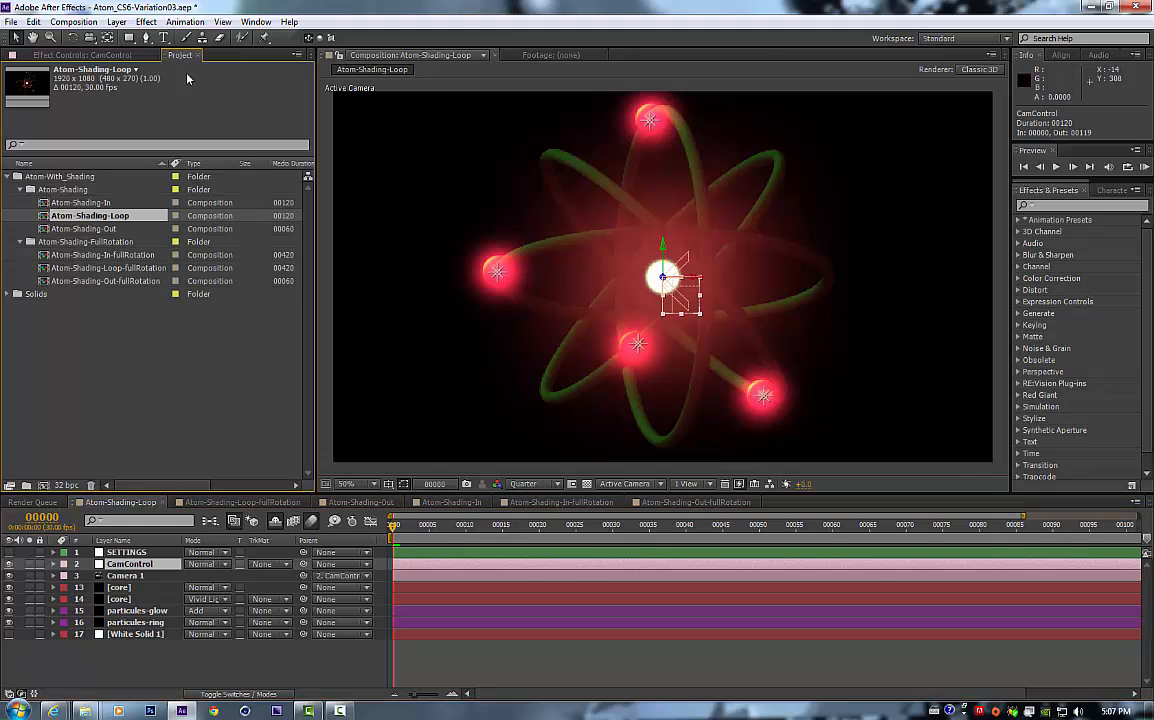
Step: Set the Z position of Camera 1 in Atom-Shading-Loop to -22500
click(119, 576)
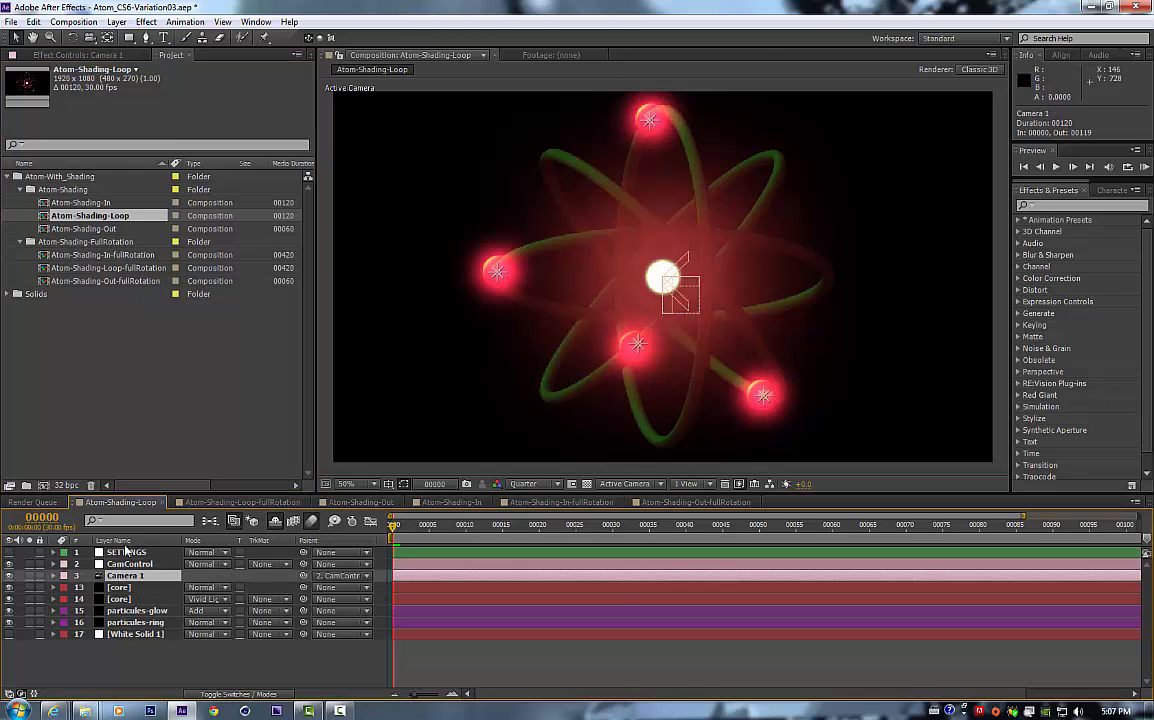
key(p)
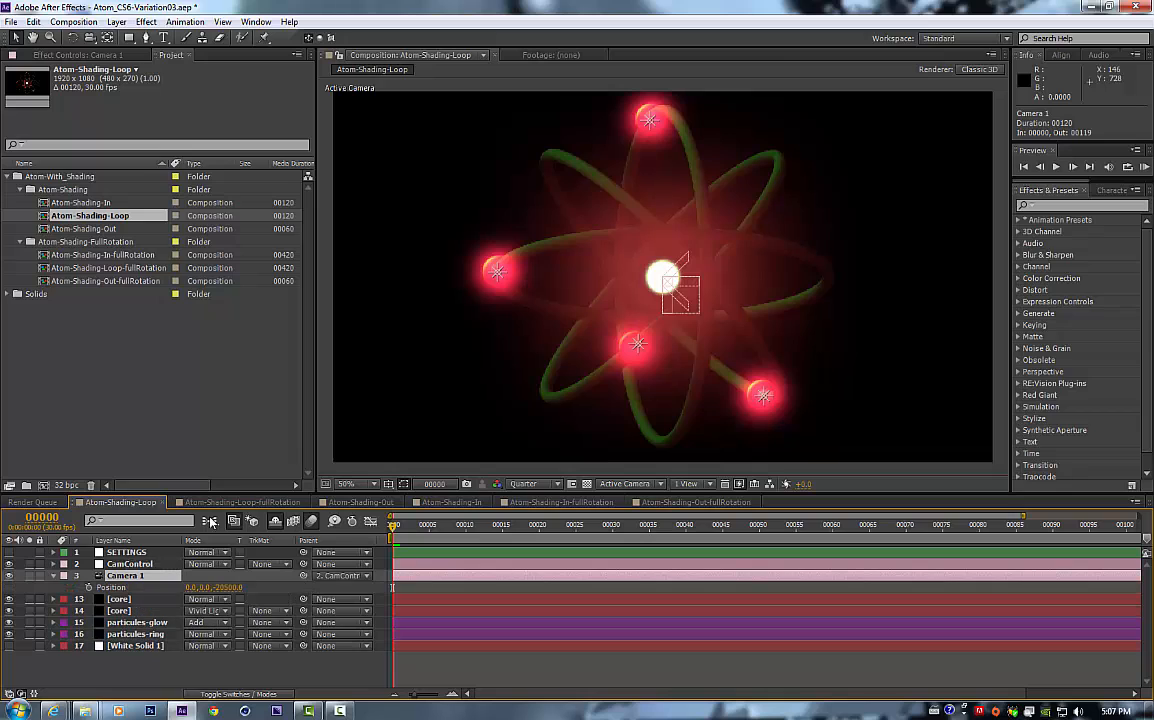
click(226, 587)
key(Return)
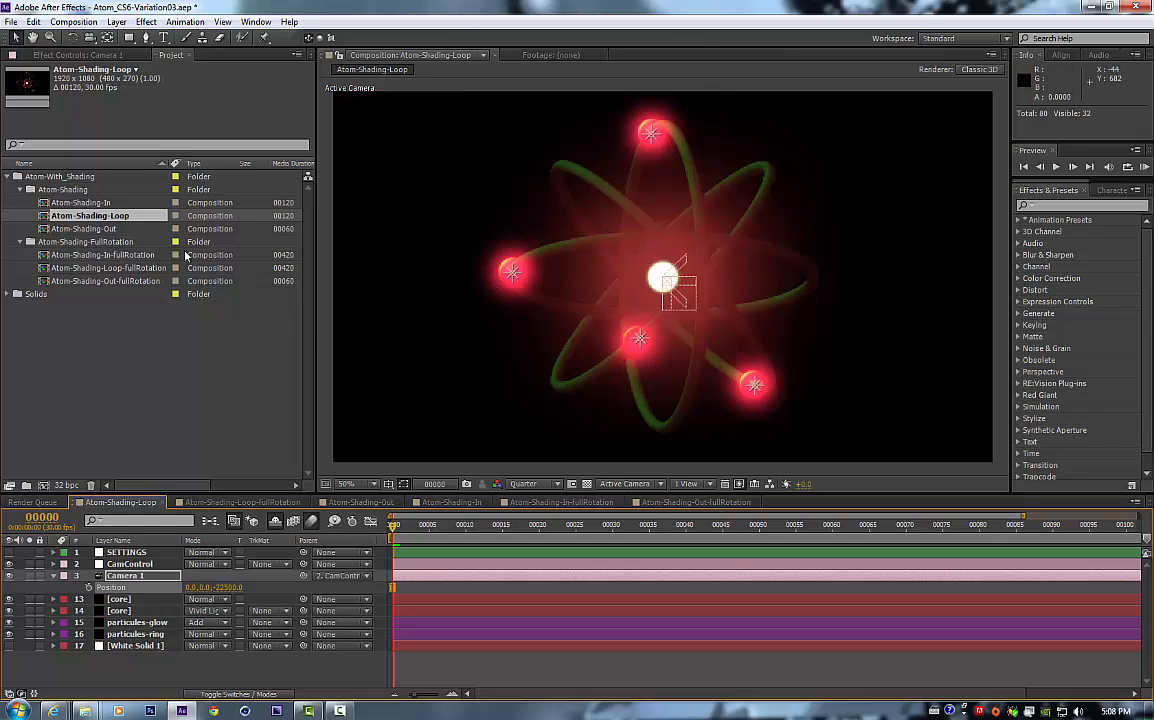
Step: Check the camera distance in Atom-Shading-In at frame 119 with its SETTINGS layer collapsed, and return to Atom-Shading-Loop
click(89, 204)
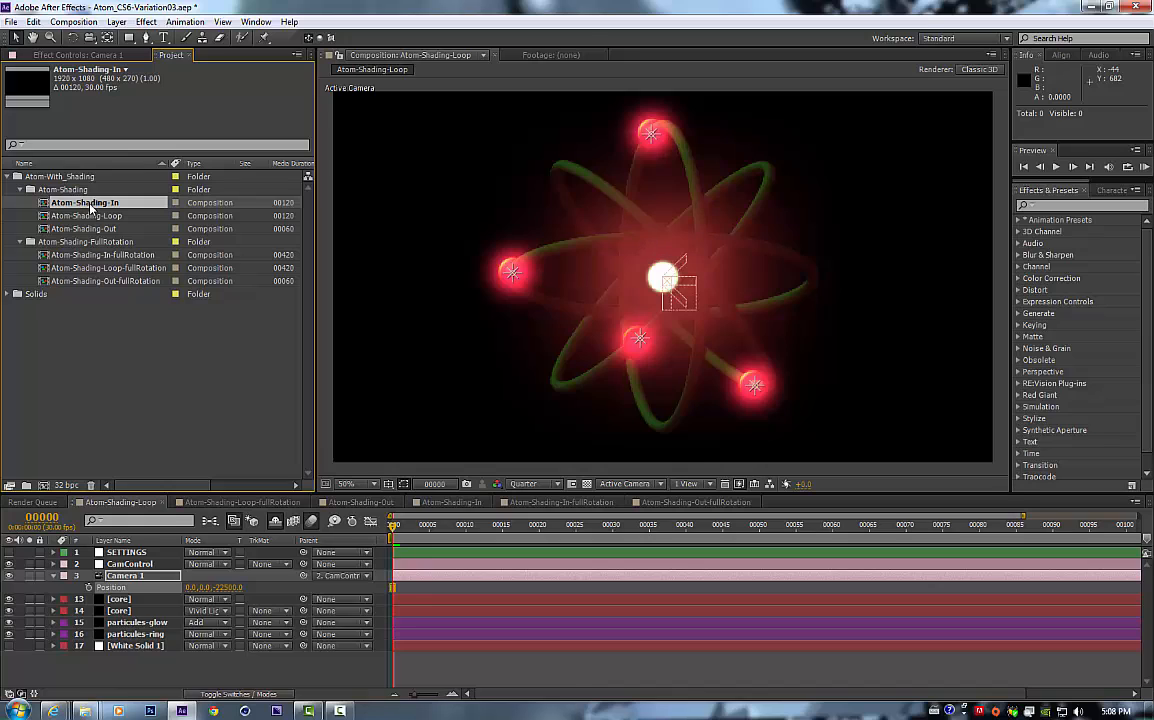
double_click(89, 204)
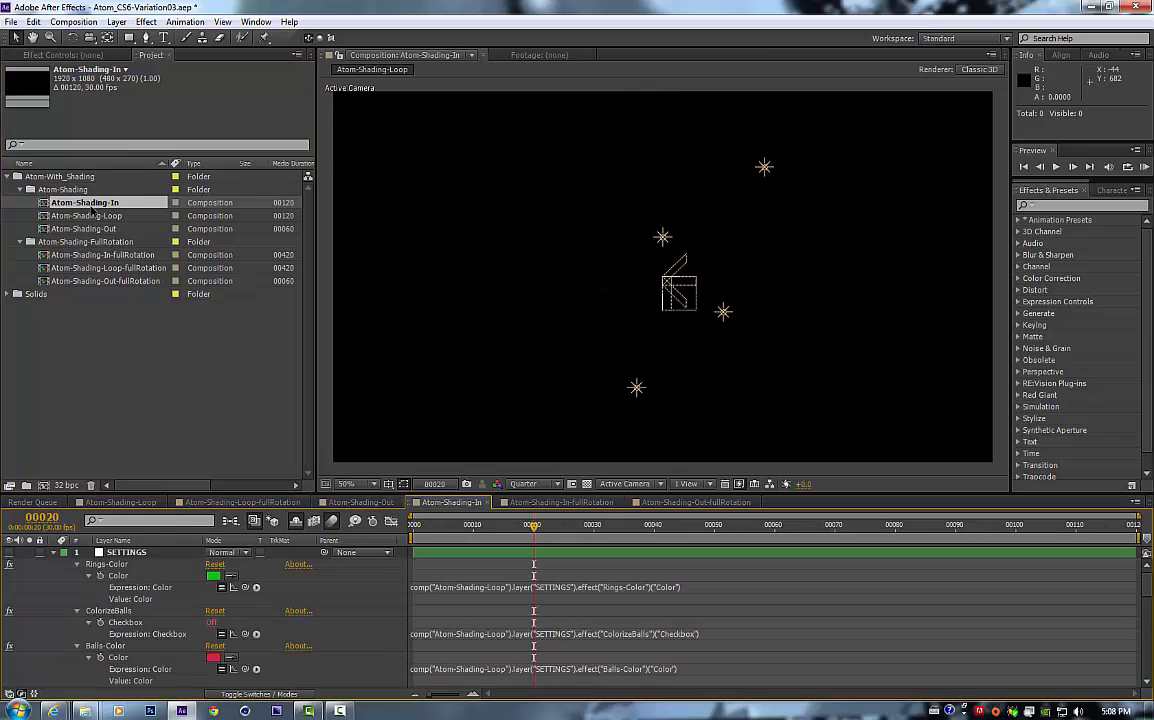
click(53, 553)
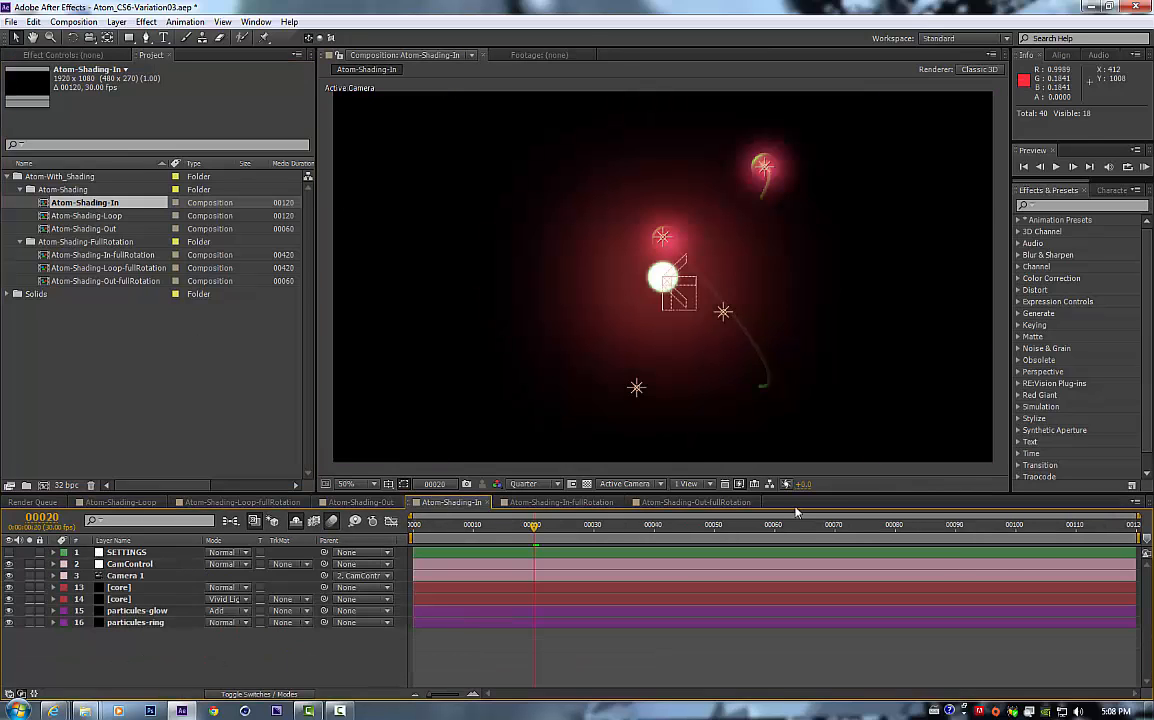
click(1133, 527)
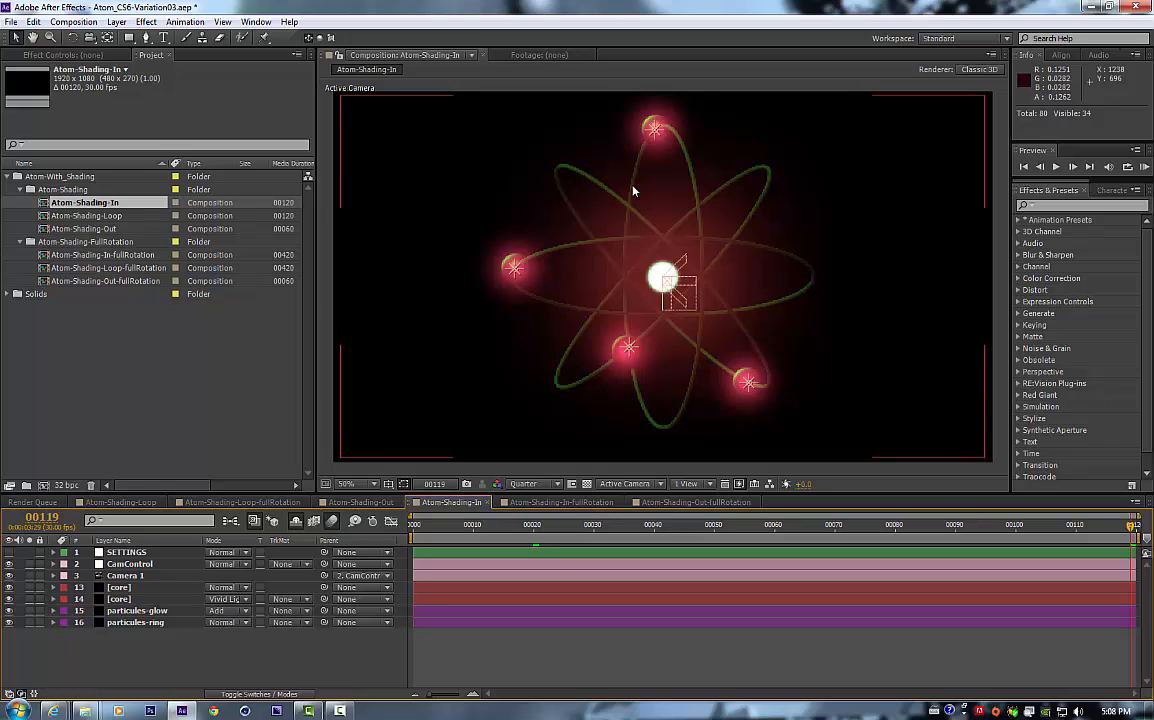
double_click(134, 218)
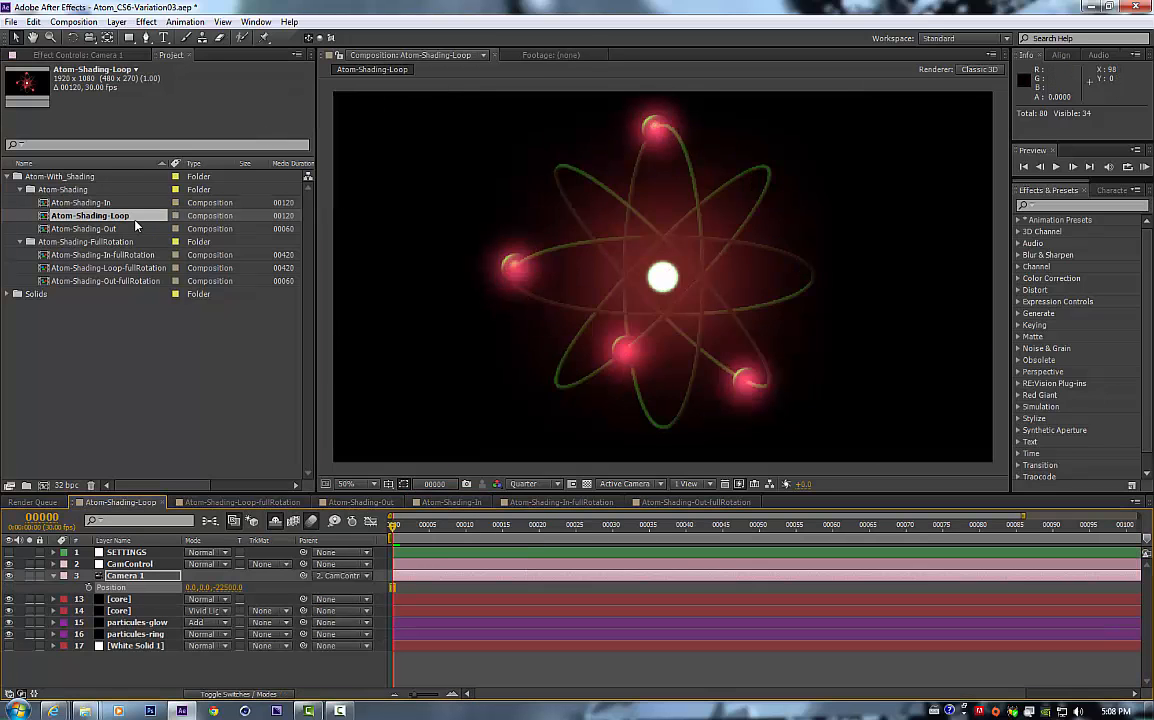